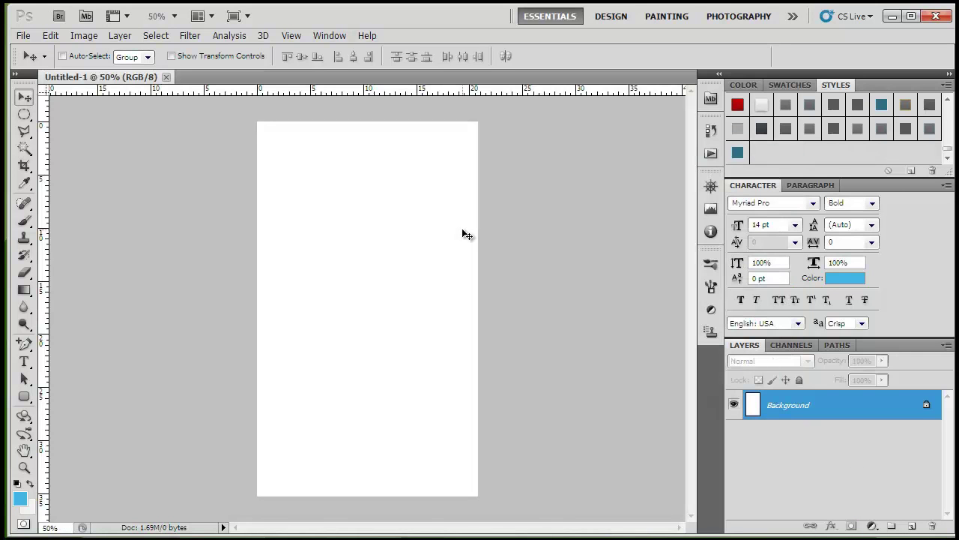
Step: Apply the Add Noise filter to the white background with an amount of 2% and Uniform distribution
{"action": "key", "text": "ctrl+plus"}
{"action": "key", "text": "ctrl+plus"}
{"action": "left_click_drag", "start_coordinate": [463, 229], "coordinate": [486, 447]}
{"action": "left_click", "coordinate": [24, 272]}
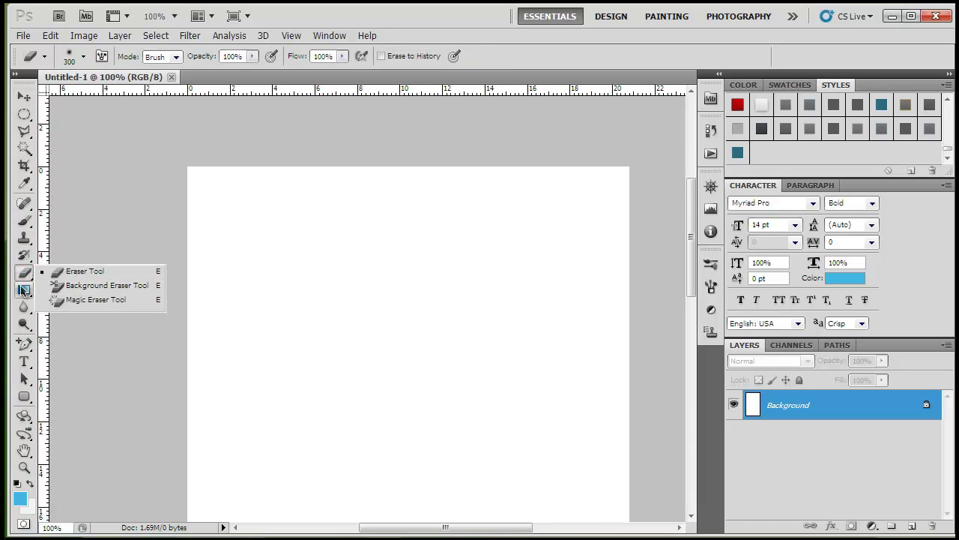
{"action": "left_click", "coordinate": [24, 290]}
{"action": "left_click", "coordinate": [57, 306]}
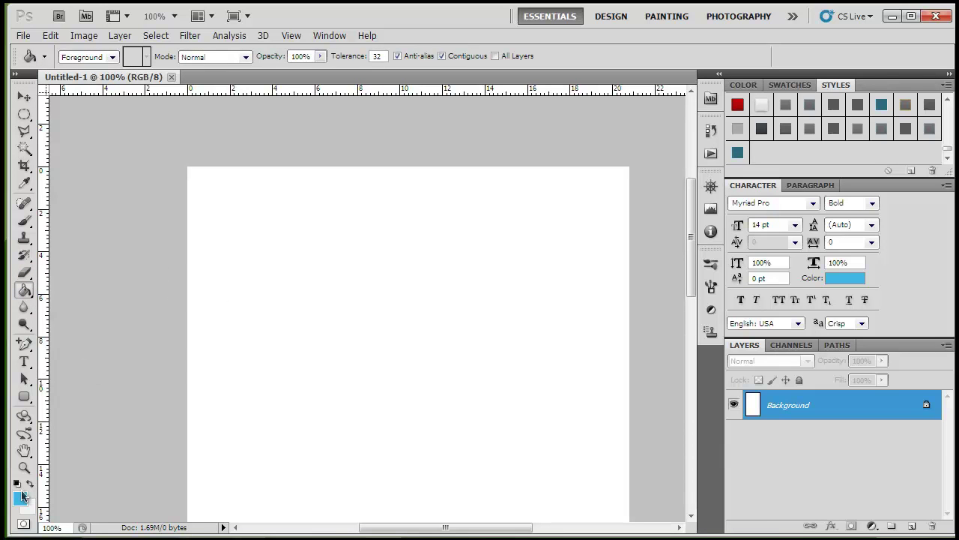
{"action": "left_click", "coordinate": [196, 36]}
{"action": "mouse_move", "coordinate": [244, 197]}
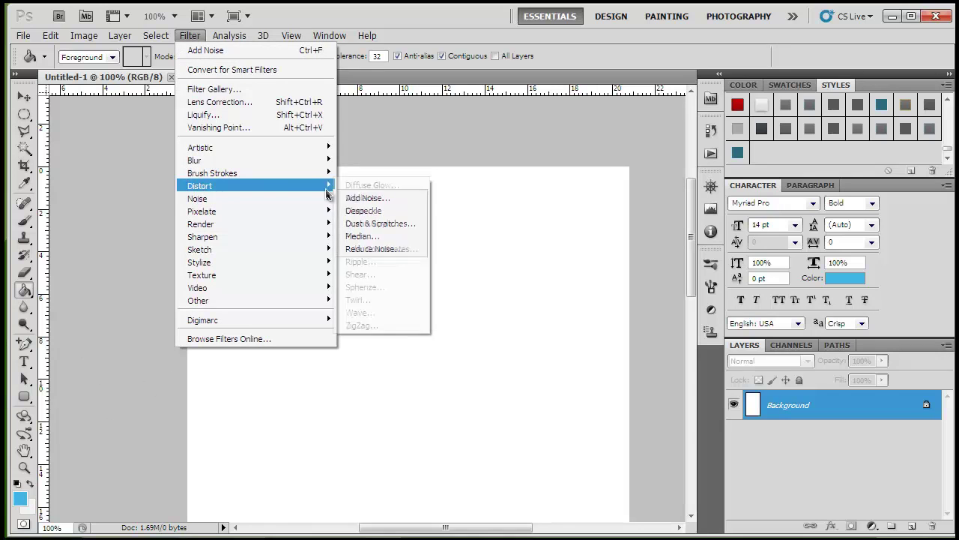
{"action": "left_click", "coordinate": [367, 198]}
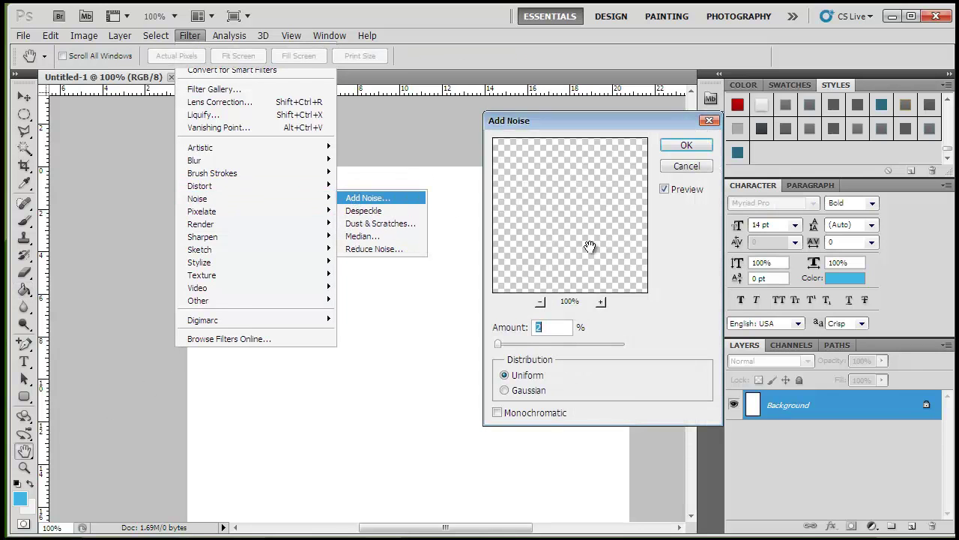
{"action": "left_click", "coordinate": [681, 150]}
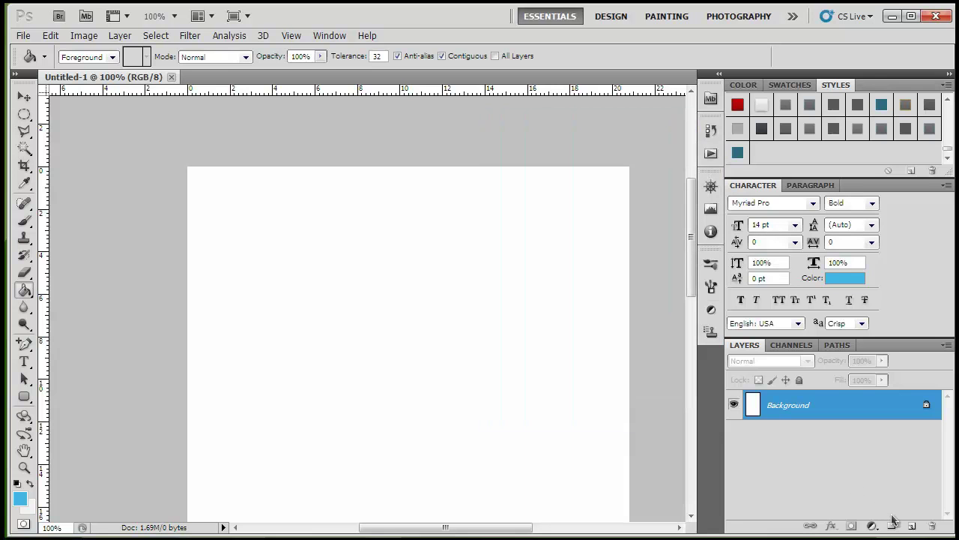
Step: Undo the trial rounded rectangle and set the Rounded Rectangle tool's corner radius to 10 px
{"action": "left_click", "coordinate": [24, 397]}
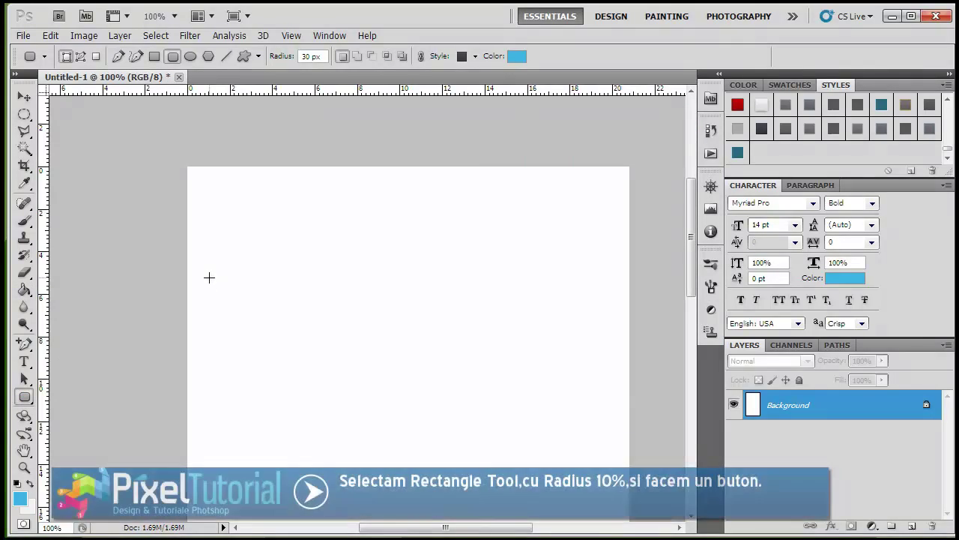
{"action": "left_click_drag", "start_coordinate": [243, 307], "coordinate": [306, 323]}
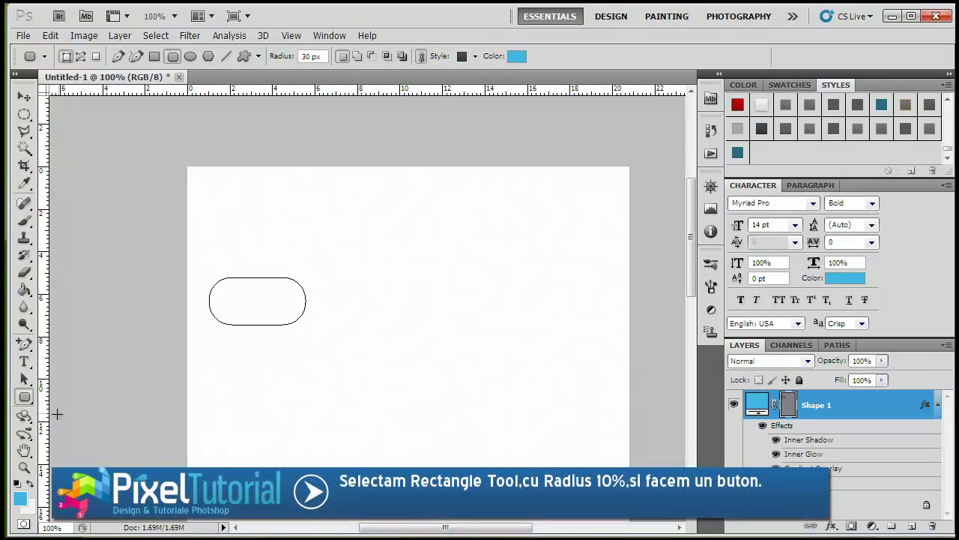
{"action": "key", "text": "ctrl+z"}
{"action": "double_click", "coordinate": [308, 56]}
{"action": "type", "text": "10"}
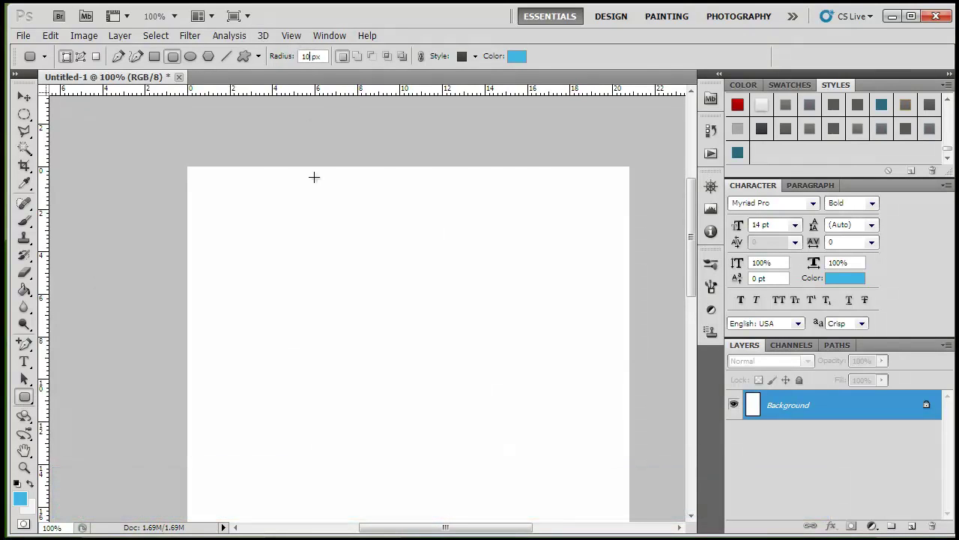
{"action": "key", "text": "Return"}
Step: Swap the foreground and background colours and accept #f2f2f2 as the foreground colour
{"action": "left_click", "coordinate": [30, 483]}
{"action": "left_click", "coordinate": [21, 498]}
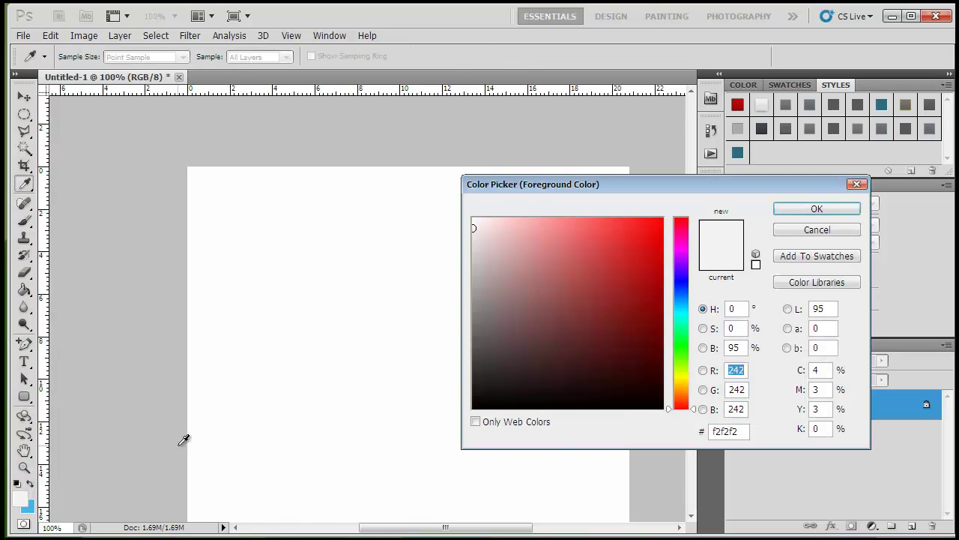
{"action": "left_click", "coordinate": [735, 431]}
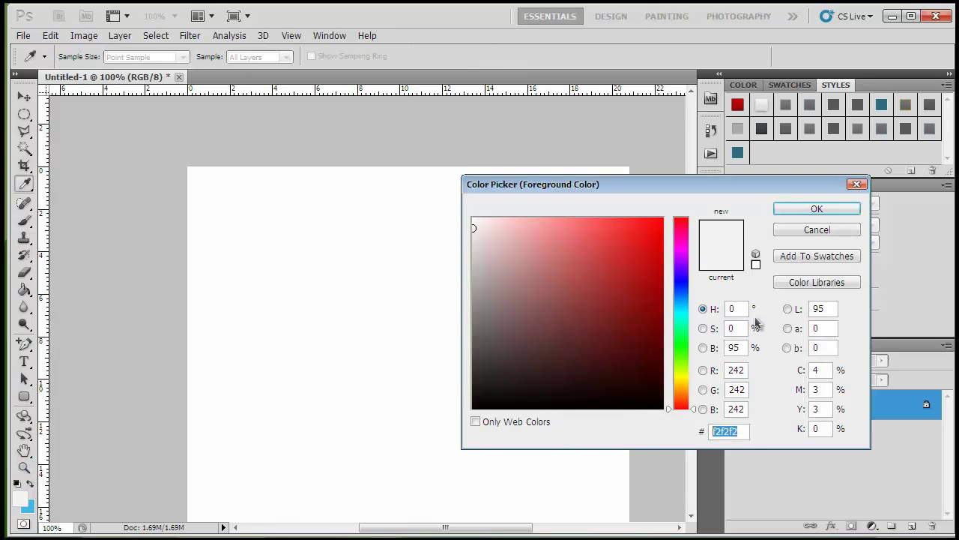
{"action": "left_click", "coordinate": [839, 208]}
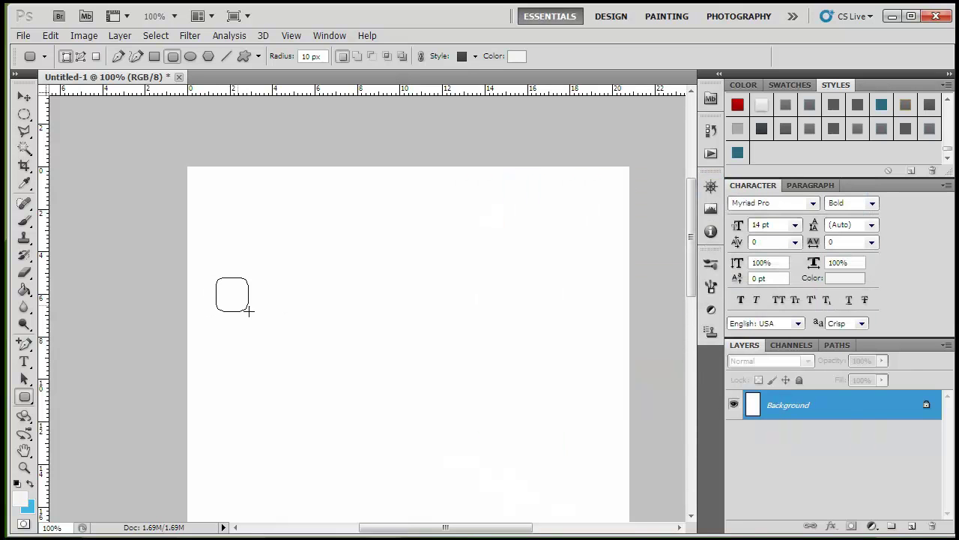
Step: Draw a rounded rectangle about 3.5 cm wide and 1.8 cm tall near the canvas's left edge and apply the light grey style preset
{"action": "left_click_drag", "start_coordinate": [297, 312], "coordinate": [289, 314]}
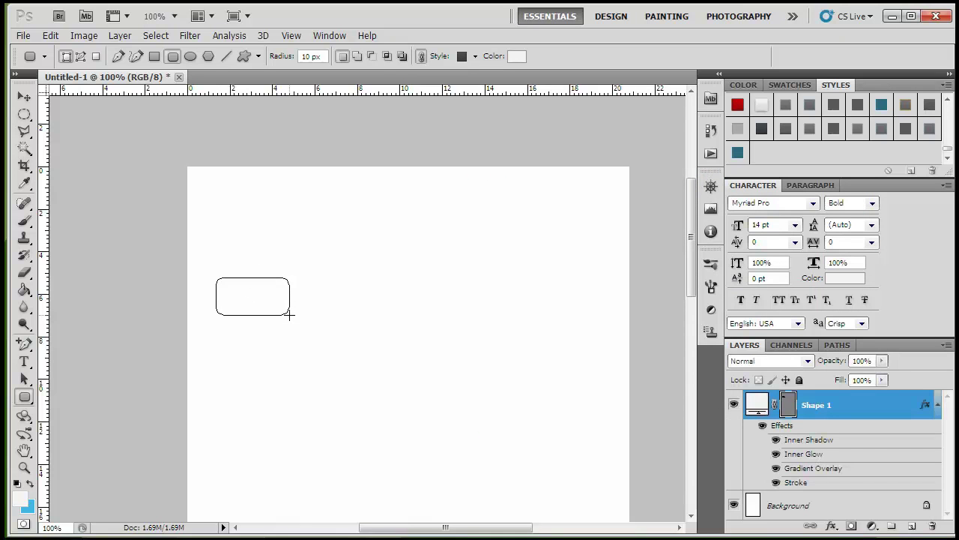
{"action": "left_click", "coordinate": [937, 405]}
{"action": "left_click", "coordinate": [791, 405]}
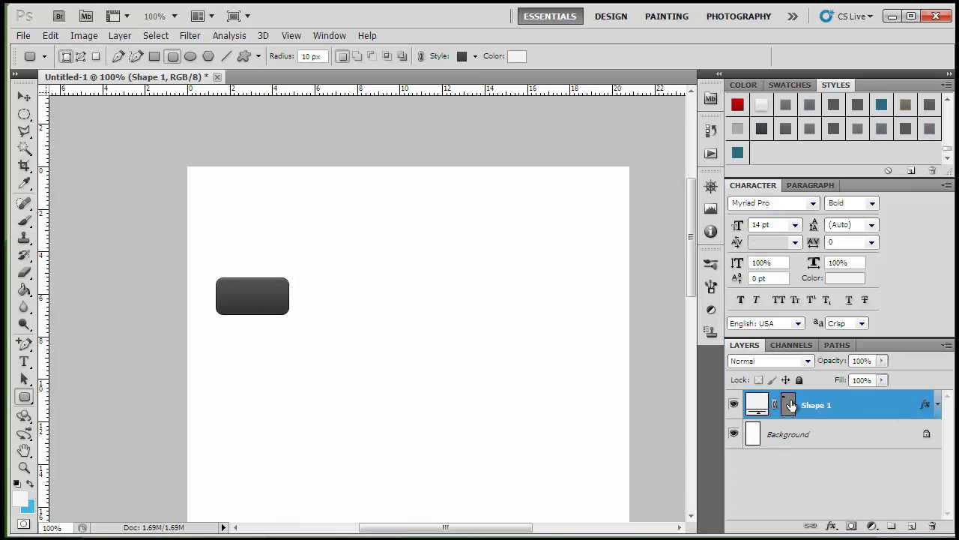
{"action": "left_click", "coordinate": [809, 128]}
Step: Open the button shape's blending options and review the Drop Shadow opacity, distance and size
{"action": "right_click", "coordinate": [813, 382]}
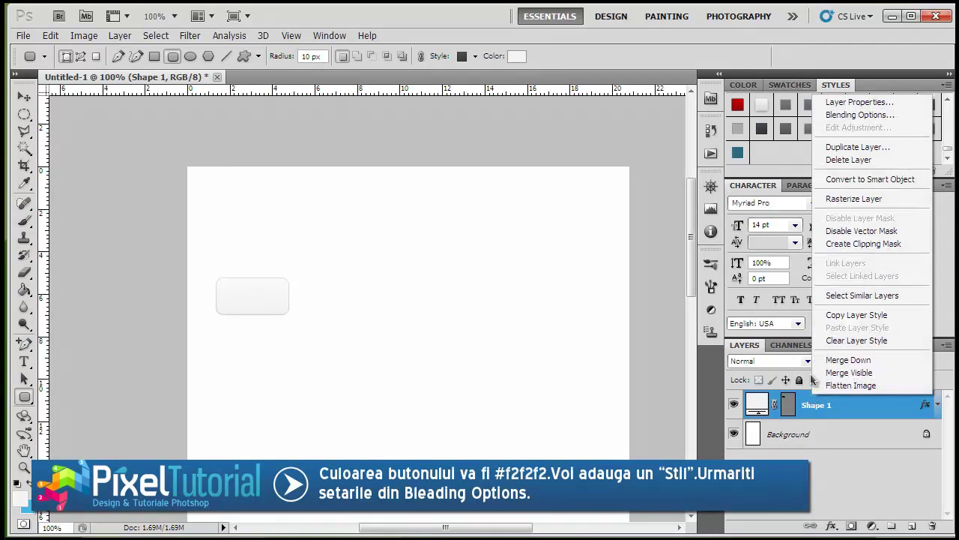
{"action": "left_click", "coordinate": [860, 115]}
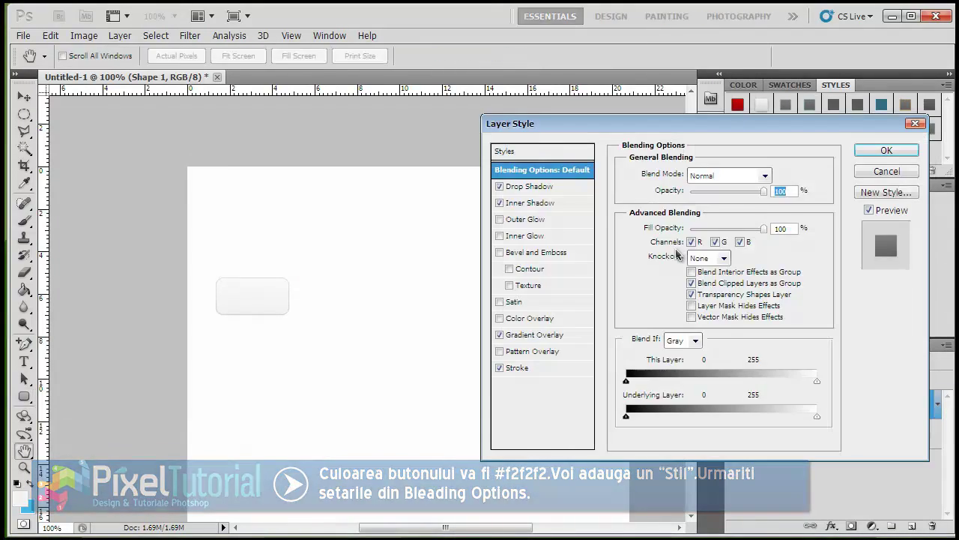
{"action": "left_click", "coordinate": [540, 188]}
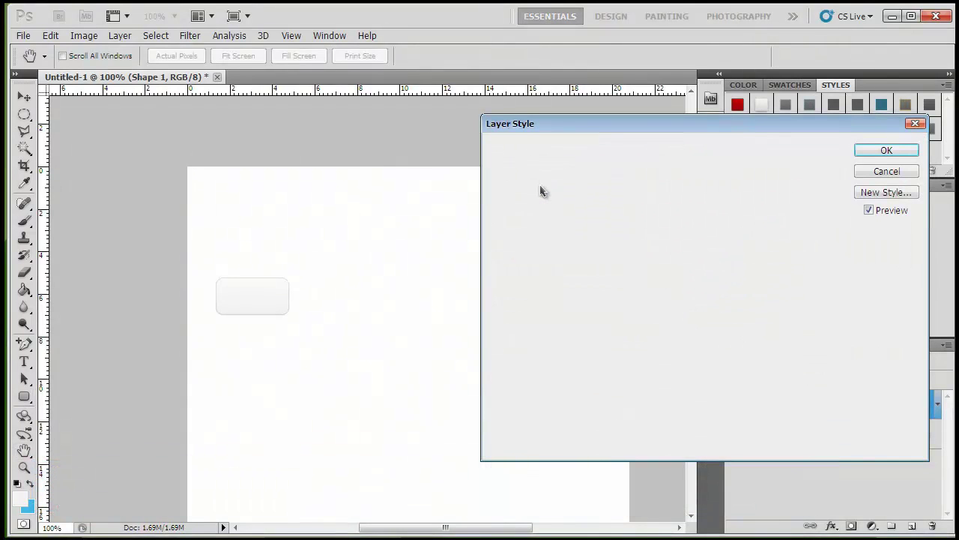
{"action": "double_click", "coordinate": [765, 192]}
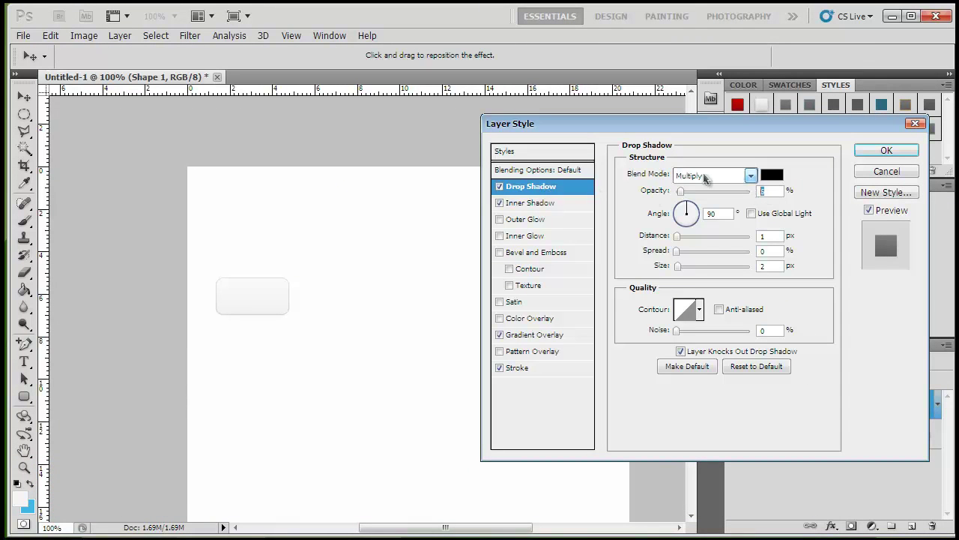
{"action": "double_click", "coordinate": [771, 235]}
{"action": "double_click", "coordinate": [766, 265]}
Step: Review the button shape's Inner Shadow size and its Gradient Overlay settings
{"action": "left_click", "coordinate": [545, 205]}
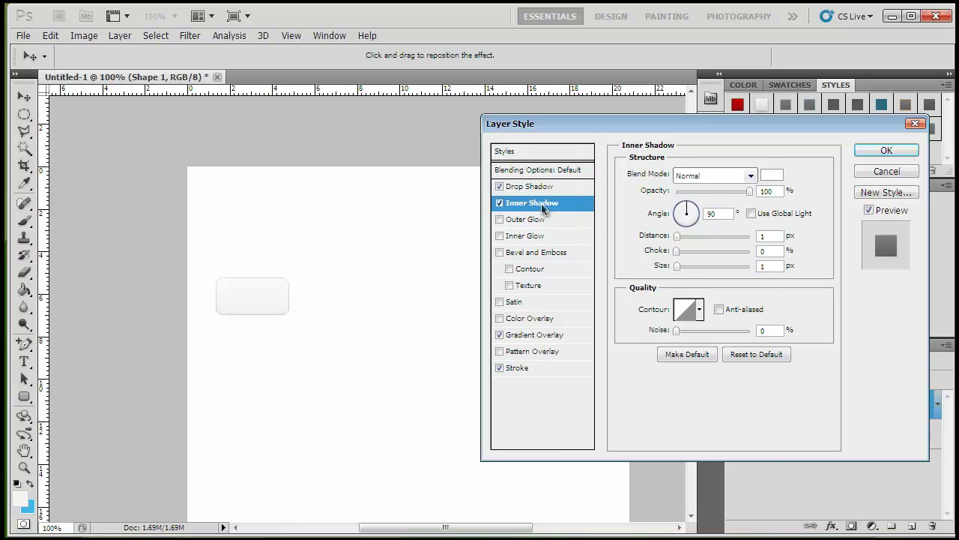
{"action": "double_click", "coordinate": [768, 265]}
{"action": "left_click", "coordinate": [533, 335]}
{"action": "double_click", "coordinate": [763, 191]}
{"action": "double_click", "coordinate": [768, 271]}
Step: Inspect the Stroke effect's gradient and the colours of both end stops, then close the layer style settings
{"action": "left_click", "coordinate": [519, 368]}
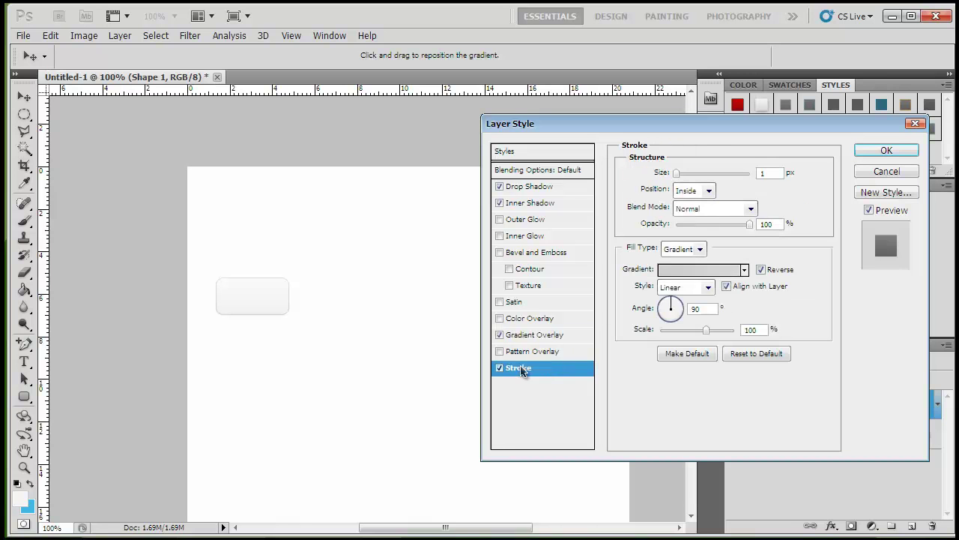
{"action": "left_click", "coordinate": [695, 271]}
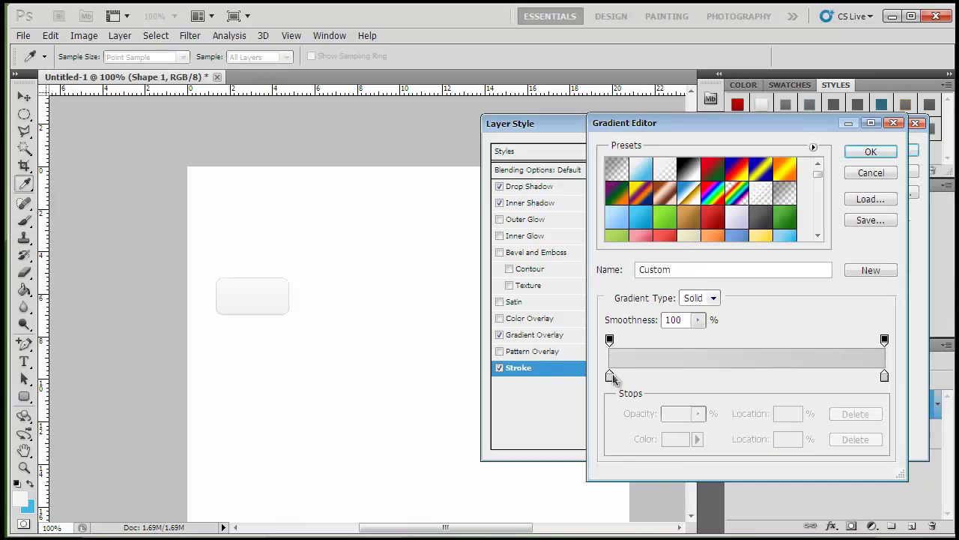
{"action": "left_click", "coordinate": [609, 376]}
{"action": "double_click", "coordinate": [608, 374]}
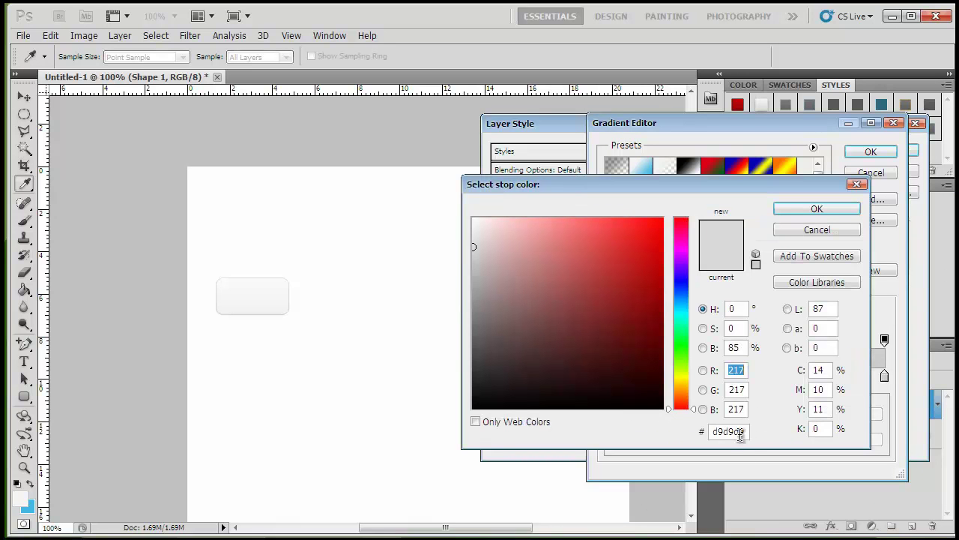
{"action": "left_click", "coordinate": [817, 229]}
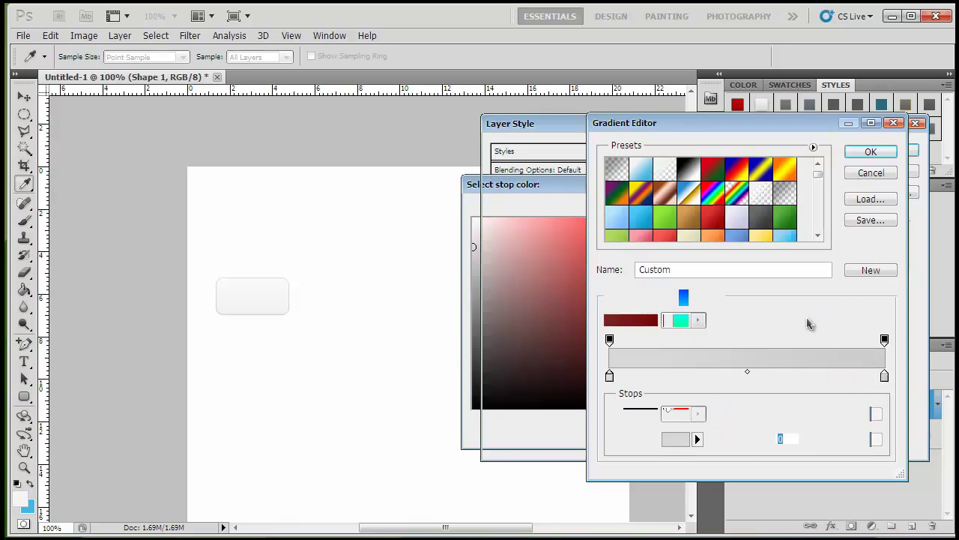
{"action": "left_click", "coordinate": [884, 377]}
{"action": "double_click", "coordinate": [884, 377]}
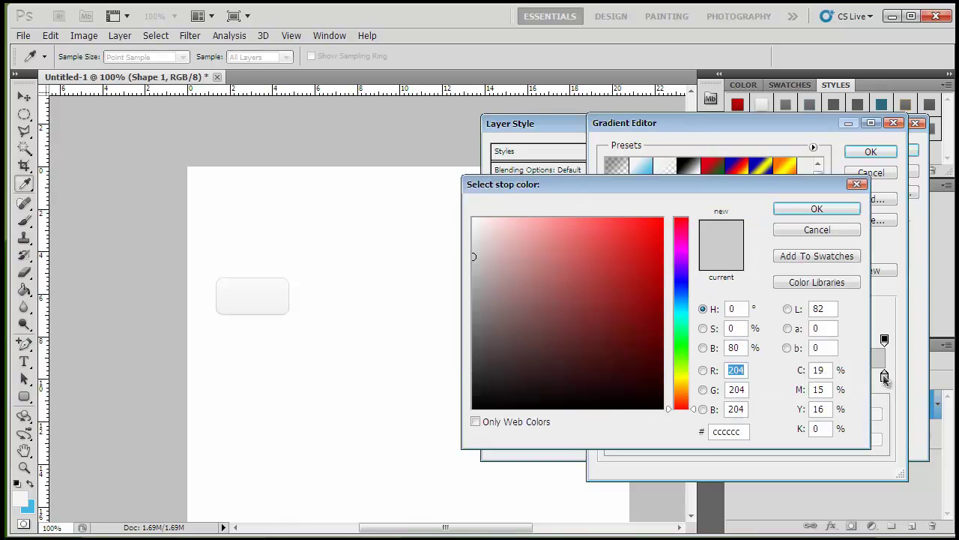
{"action": "left_click", "coordinate": [732, 431]}
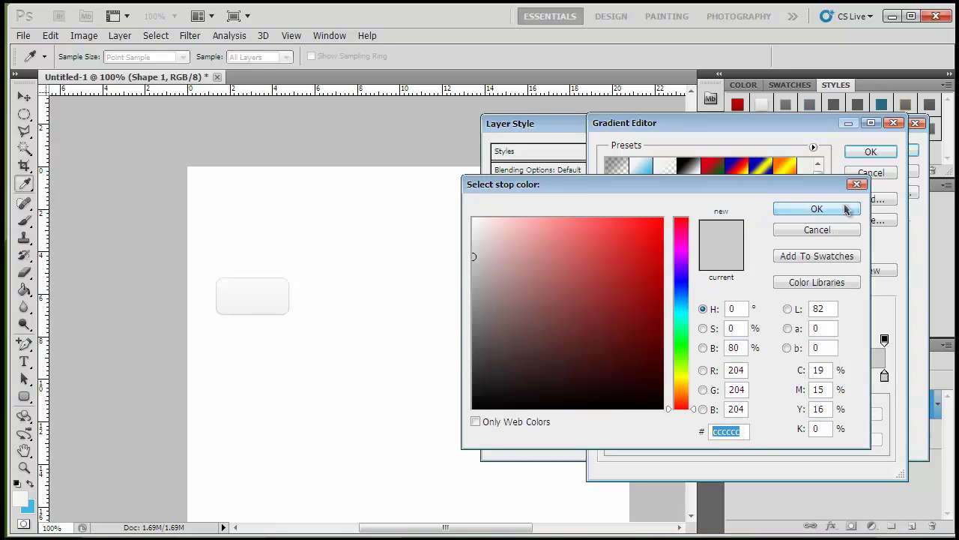
{"action": "left_click", "coordinate": [835, 213]}
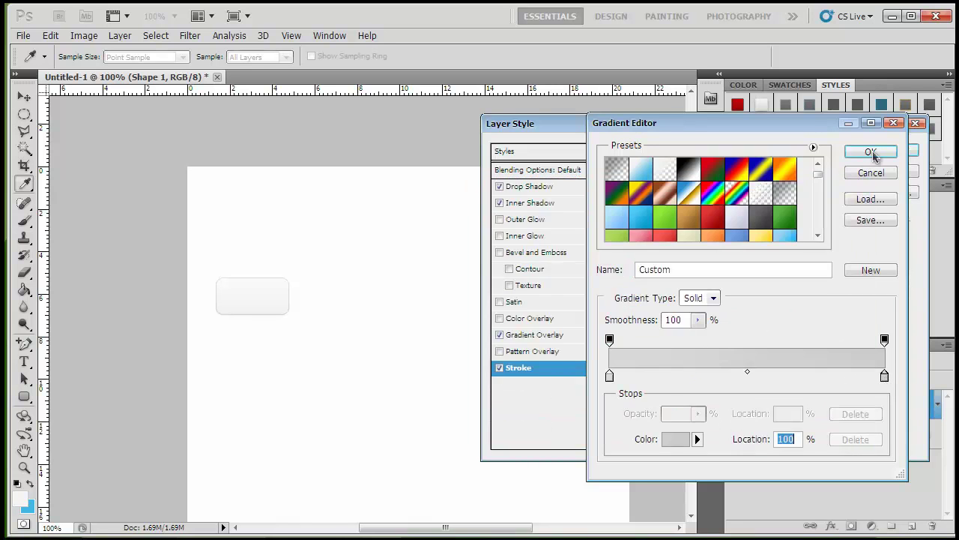
{"action": "left_click", "coordinate": [883, 154]}
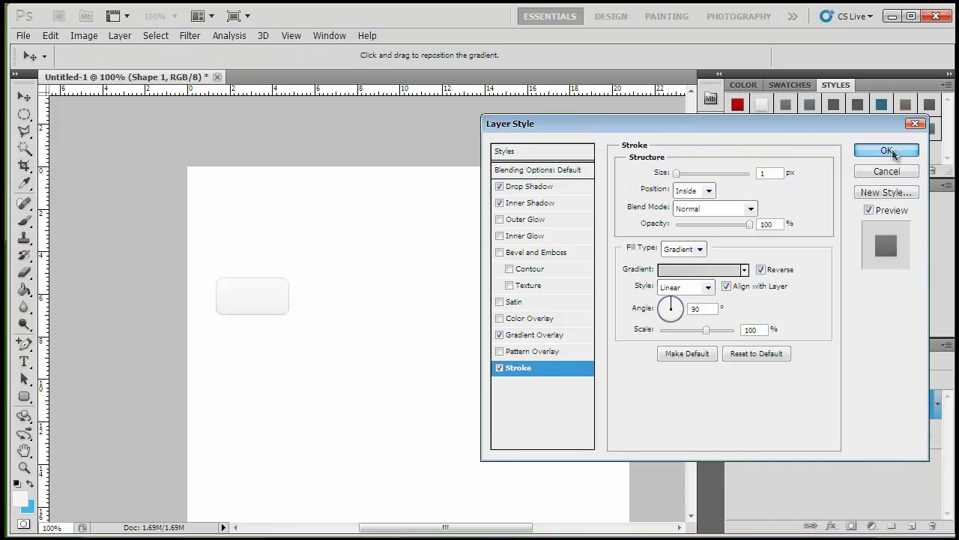
{"action": "left_click", "coordinate": [883, 152]}
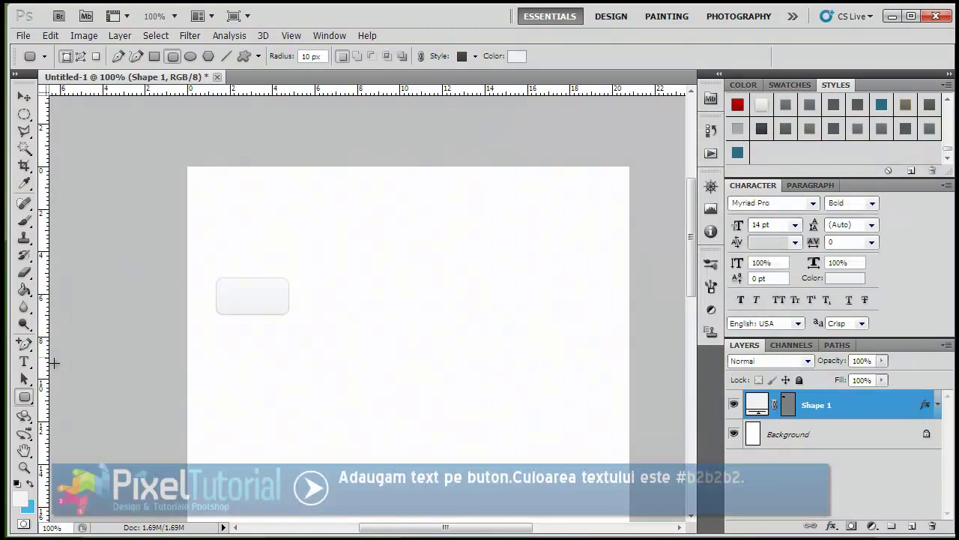
Step: Add the text "BUTTON" on the rounded rectangle in Myriad Pro Bold 14 pt, undoing a trial style preset on it
{"action": "left_click", "coordinate": [26, 362]}
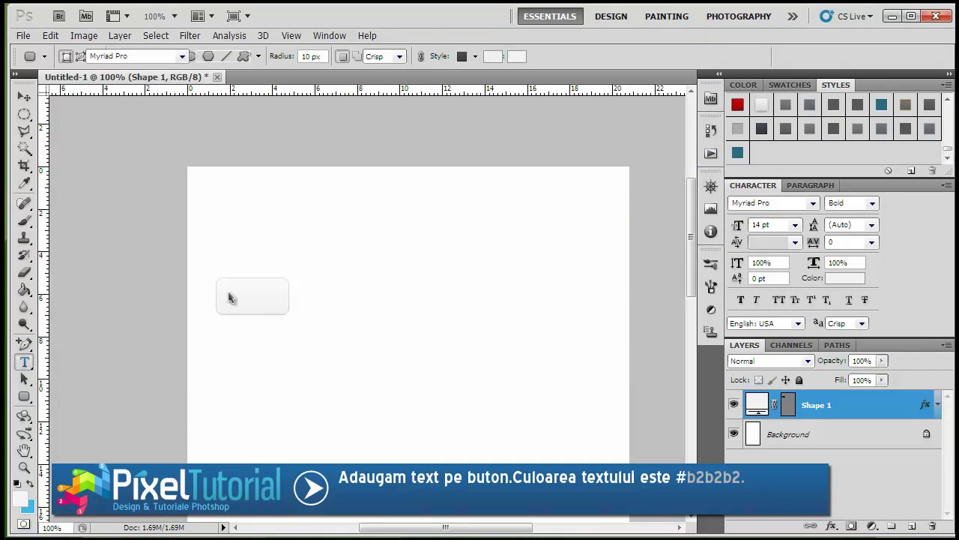
{"action": "left_click", "coordinate": [229, 295]}
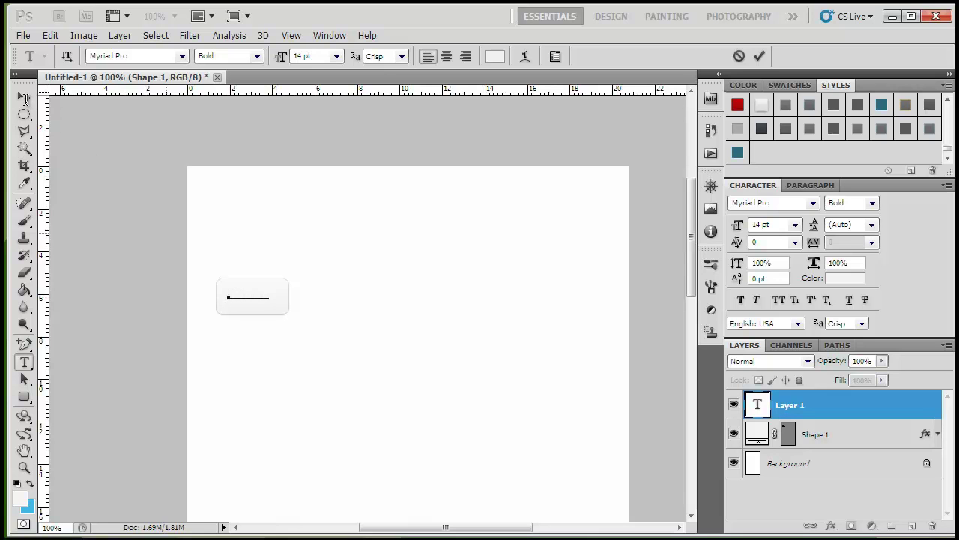
{"action": "left_click", "coordinate": [25, 98]}
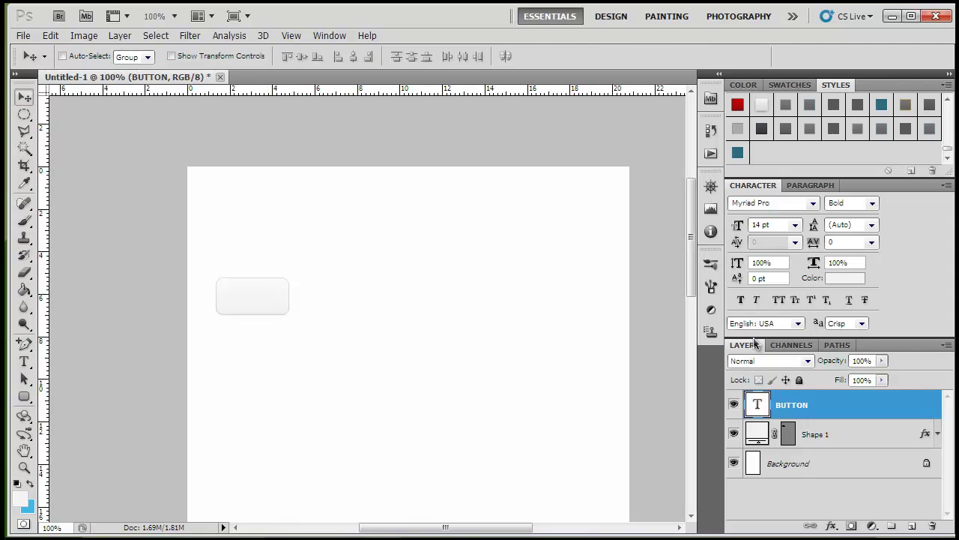
{"action": "left_click", "coordinate": [812, 129]}
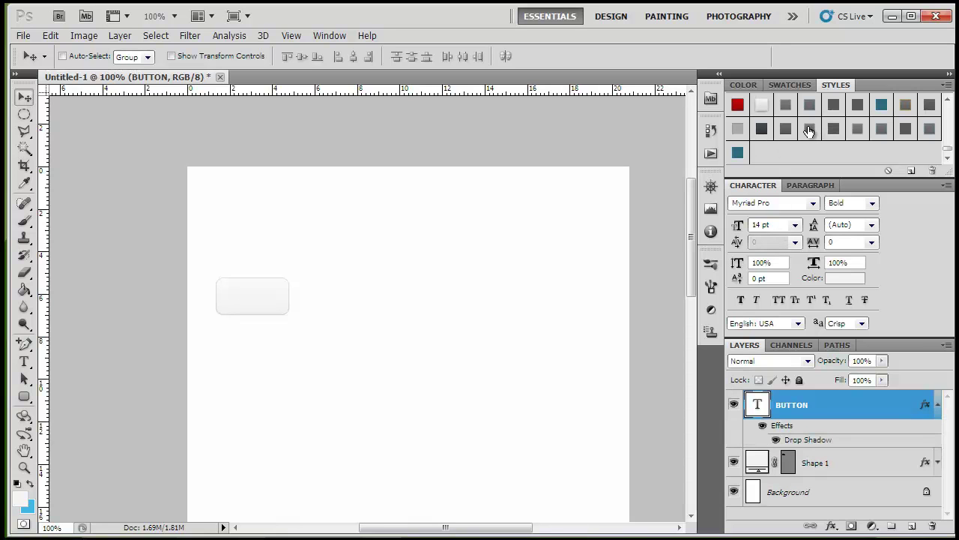
{"action": "key", "text": "ctrl+z"}
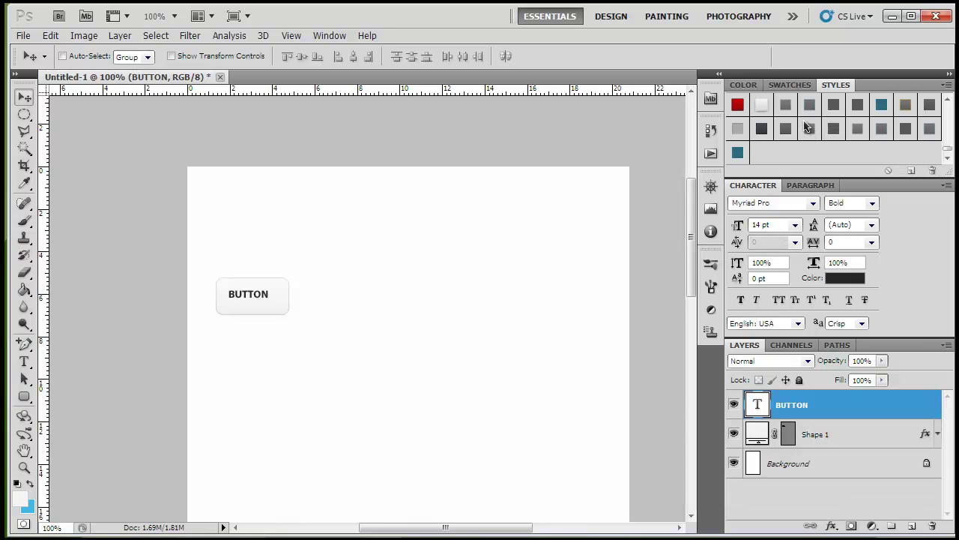
Step: Set the colour of the "BUTTON" text to b2b2b2
{"action": "left_click", "coordinate": [845, 278]}
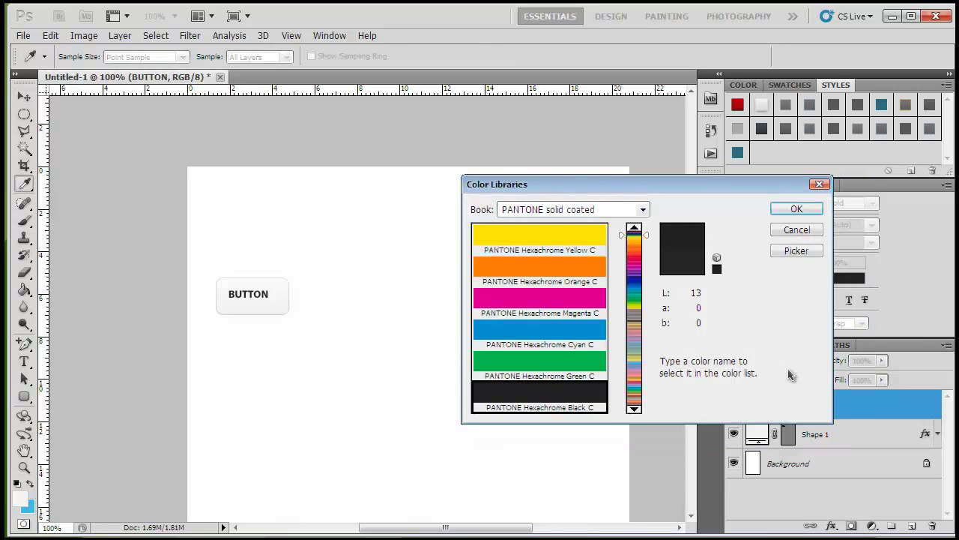
{"action": "key", "text": "Escape"}
{"action": "left_click", "coordinate": [845, 279]}
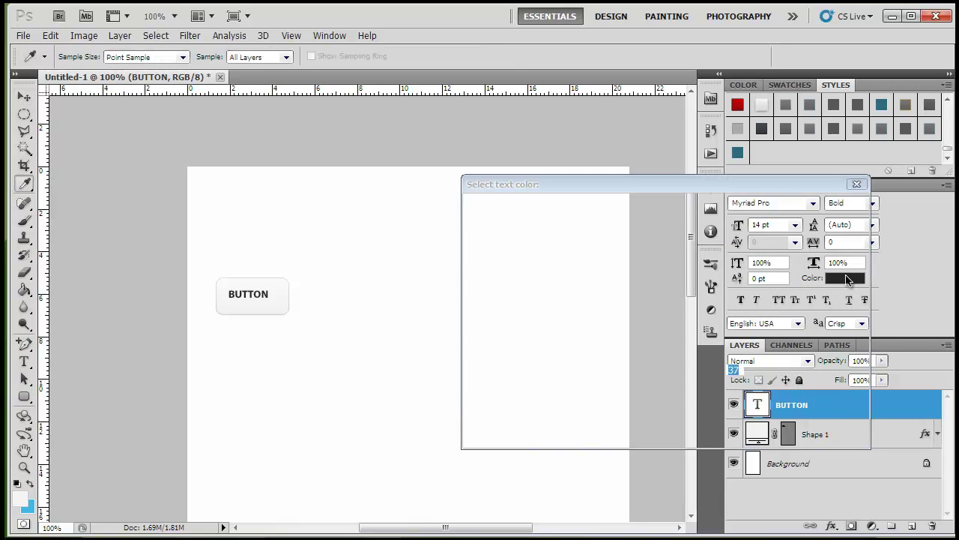
{"action": "left_click_drag", "start_coordinate": [747, 433], "coordinate": [689, 437]}
{"action": "type", "text": "b2b2b2"}
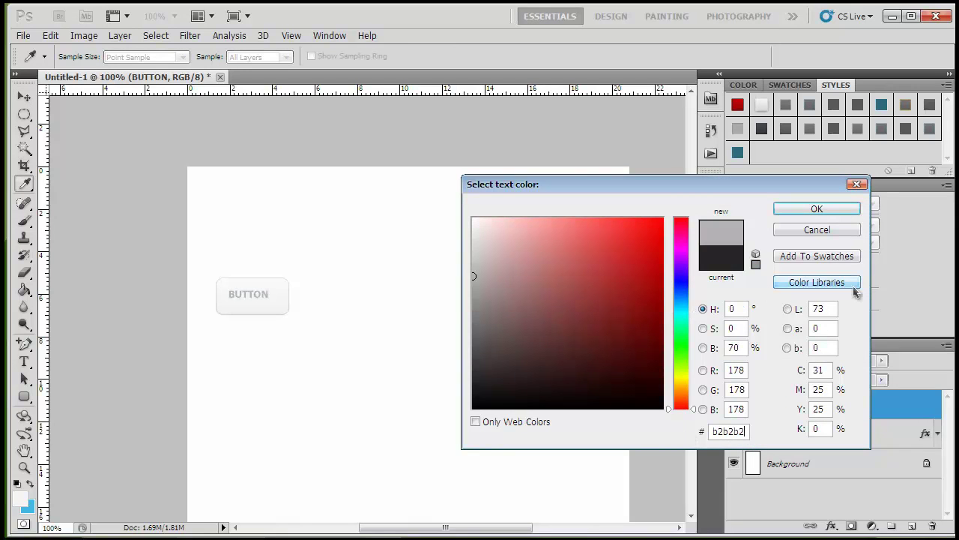
{"action": "left_click", "coordinate": [818, 209]}
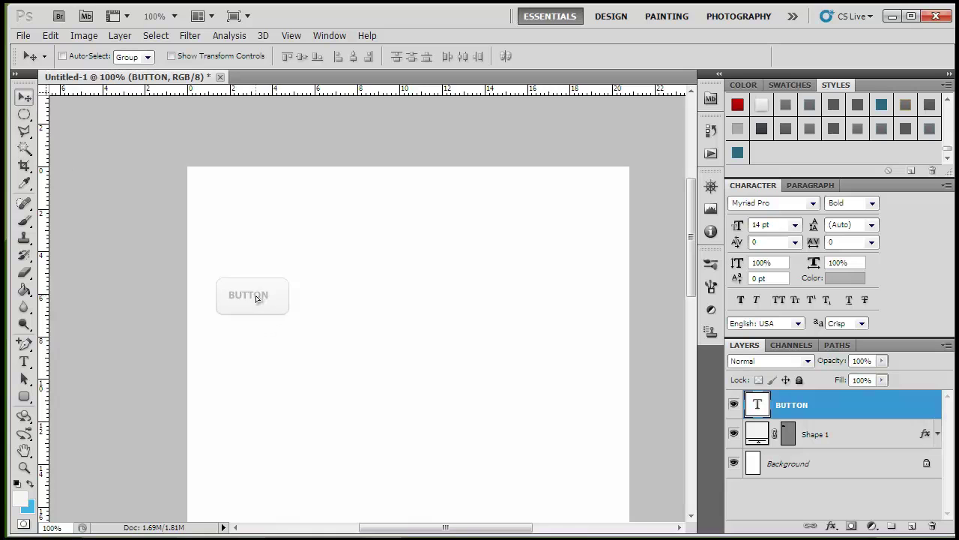
Step: Enlarge the "BUTTON" text to 16 pt and nudge it to the centre of the rounded rectangle
{"action": "key", "text": "Right"}
{"action": "key", "text": "Right"}
{"action": "key", "text": "Right"}
{"action": "key", "text": "Right"}
{"action": "key", "text": "Right"}
{"action": "key", "text": "Down"}
{"action": "key", "text": "Down"}
{"action": "key", "text": "Down"}
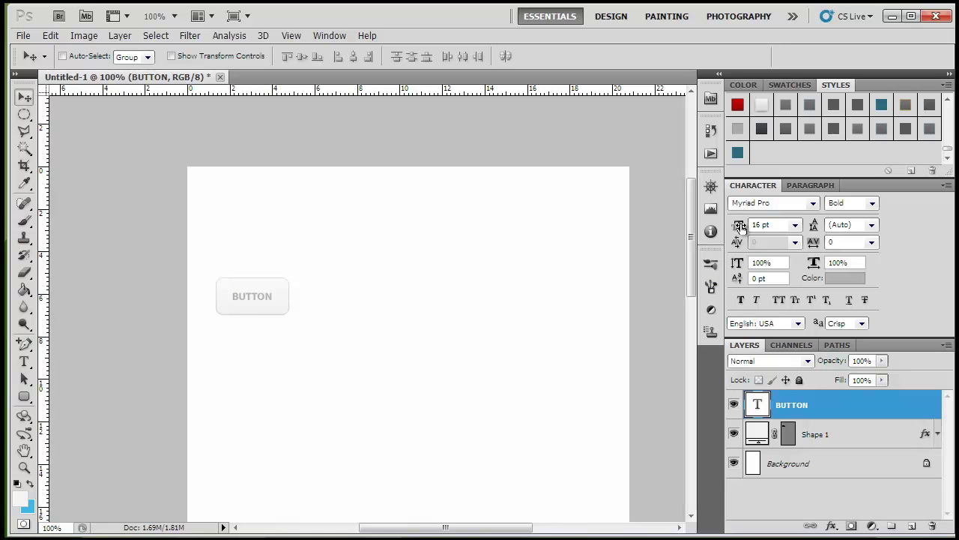
{"action": "key", "text": "Right"}
{"action": "key", "text": "Right"}
{"action": "key", "text": "Right"}
{"action": "key", "text": "Left"}
{"action": "key", "text": "Left"}
{"action": "key", "text": "Left"}
{"action": "key", "text": "Left"}
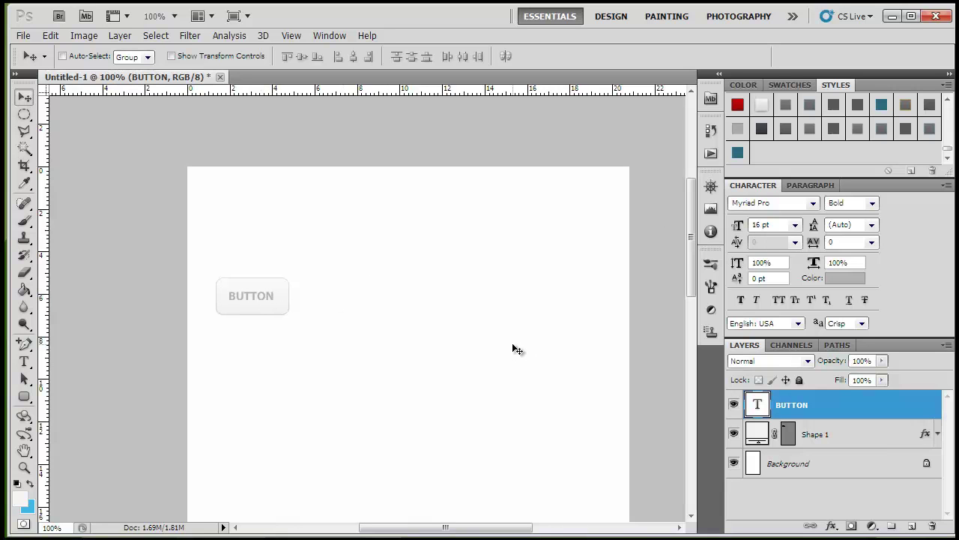
{"action": "key", "text": "ctrl+minus"}
{"action": "key", "text": "ctrl+equal"}
{"action": "key", "text": "ctrl+equal"}
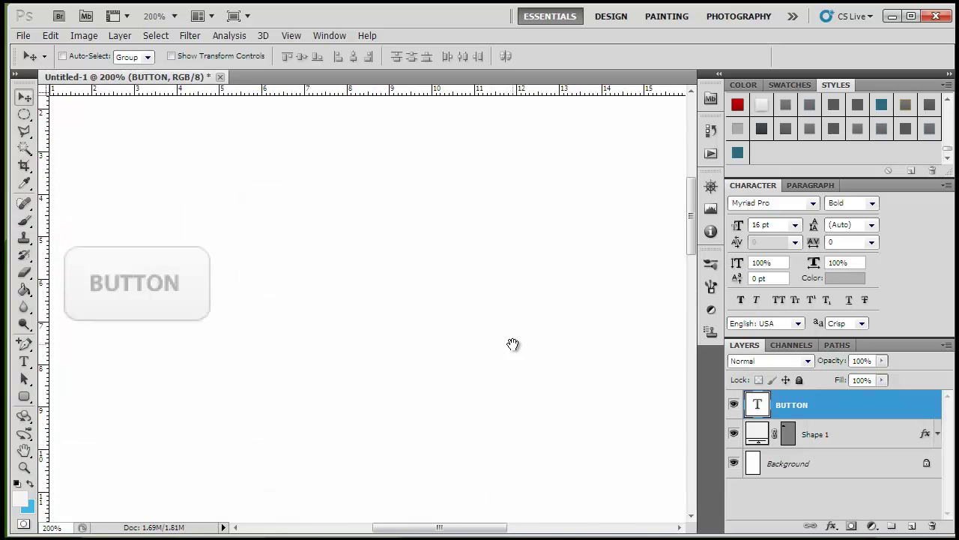
{"action": "key", "text": "ctrl+minus"}
{"action": "key", "text": "ctrl+equal"}
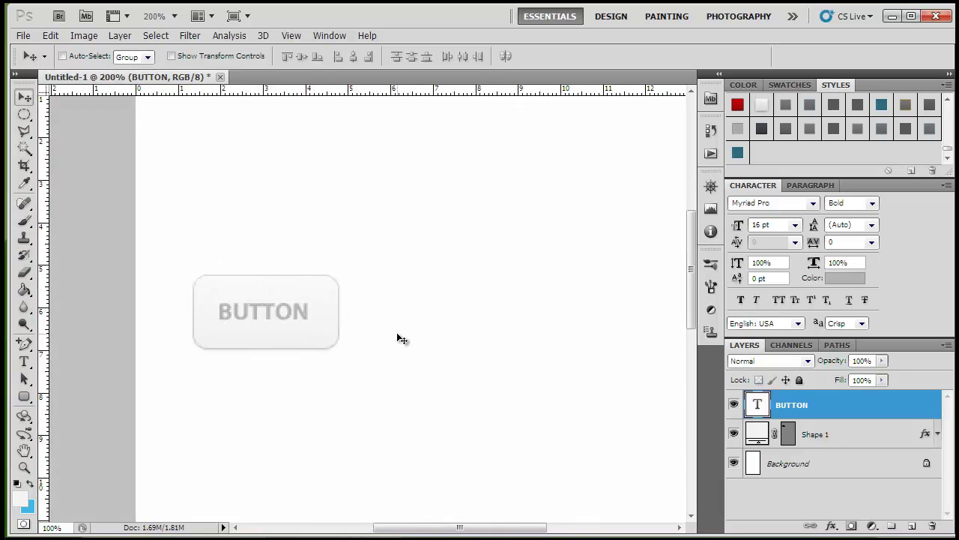
{"action": "key", "text": "ctrl+minus"}
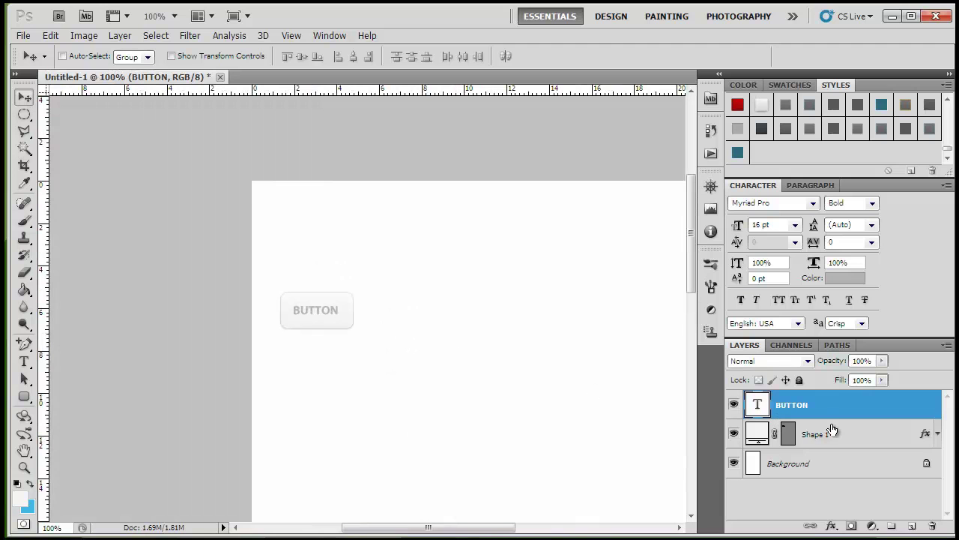
Step: Group the "BUTTON" text layer with its shape layer and name the group 1
{"action": "left_click", "coordinate": [834, 437], "text": "shift"}
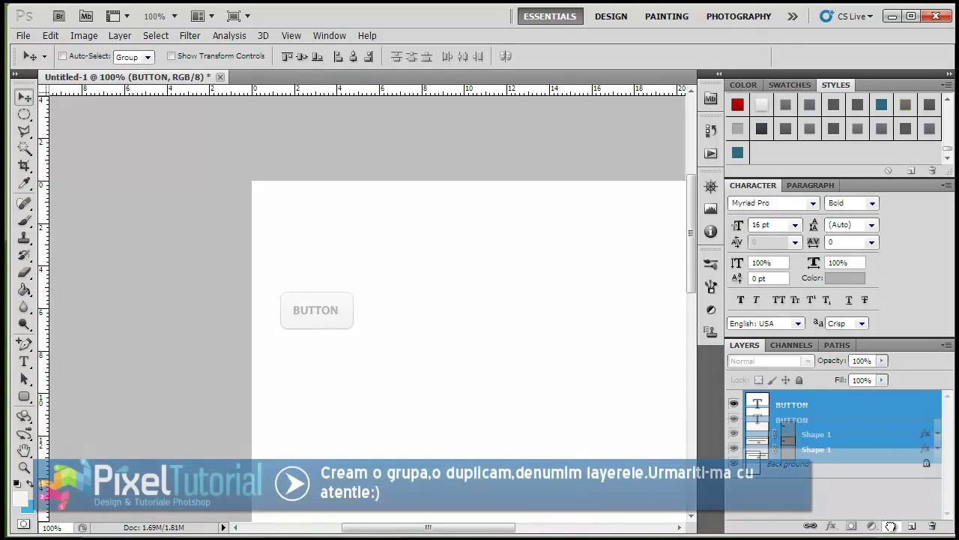
{"action": "key", "text": "ctrl+g"}
{"action": "left_click", "coordinate": [794, 398]}
{"action": "double_click", "coordinate": [795, 405]}
{"action": "type", "text": "1"}
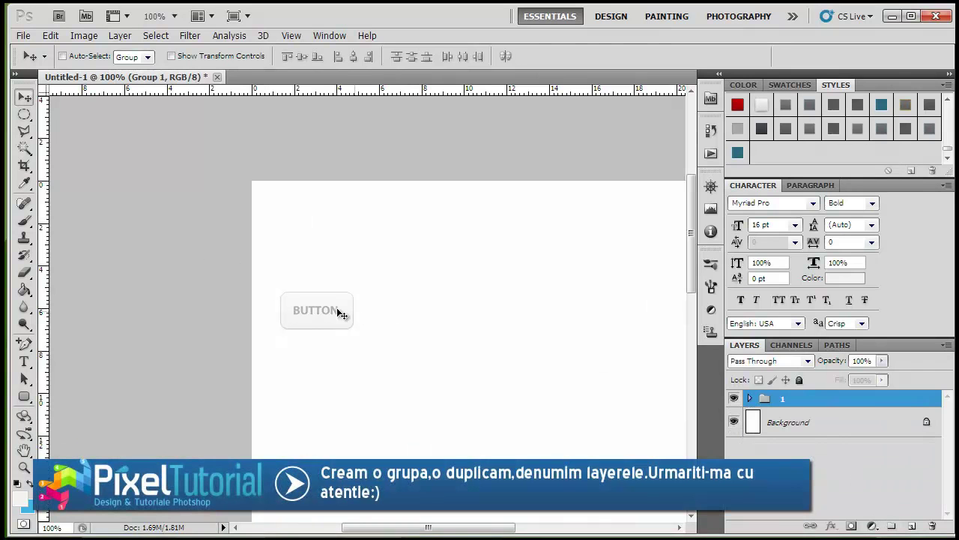
{"action": "key", "text": "Return"}
Step: Duplicate the button group just right of the original, then name the original group Normal and the copy Hover
{"action": "left_click_drag", "start_coordinate": [325, 311], "coordinate": [406, 310]}
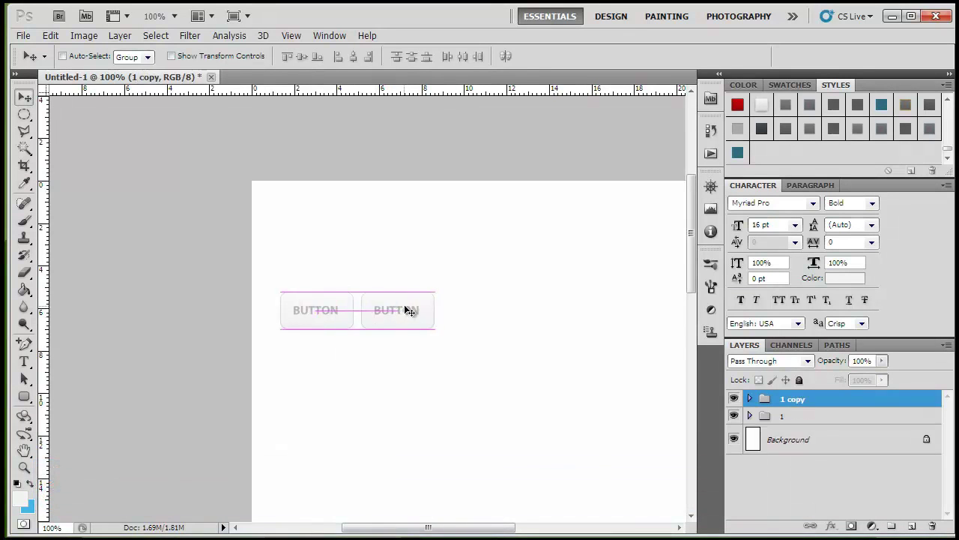
{"action": "double_click", "coordinate": [782, 416]}
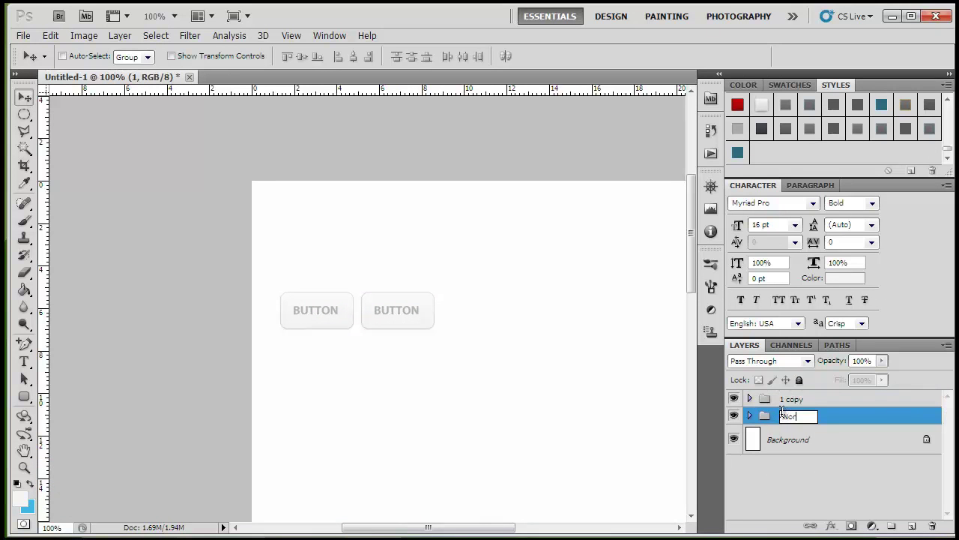
{"action": "key", "text": "Return"}
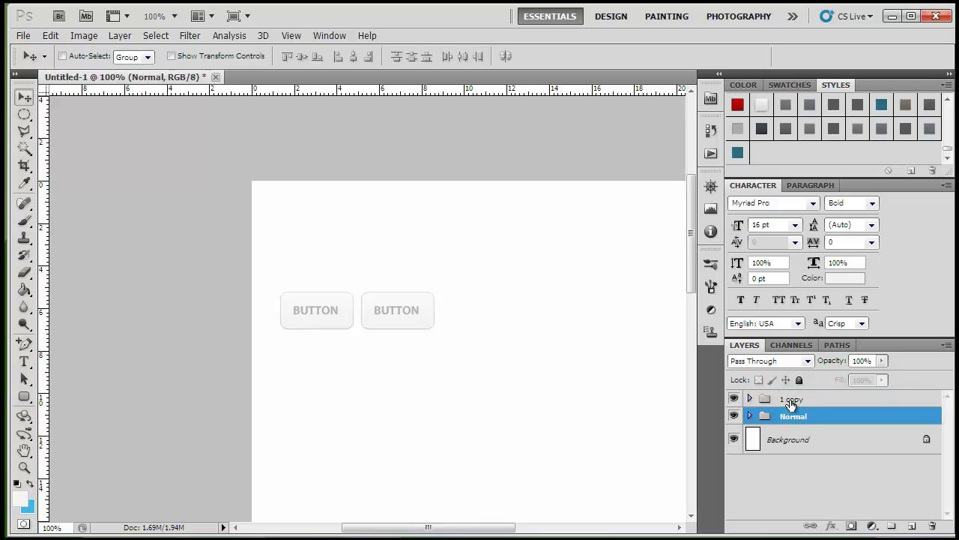
{"action": "left_click", "coordinate": [790, 402]}
{"action": "double_click", "coordinate": [792, 401]}
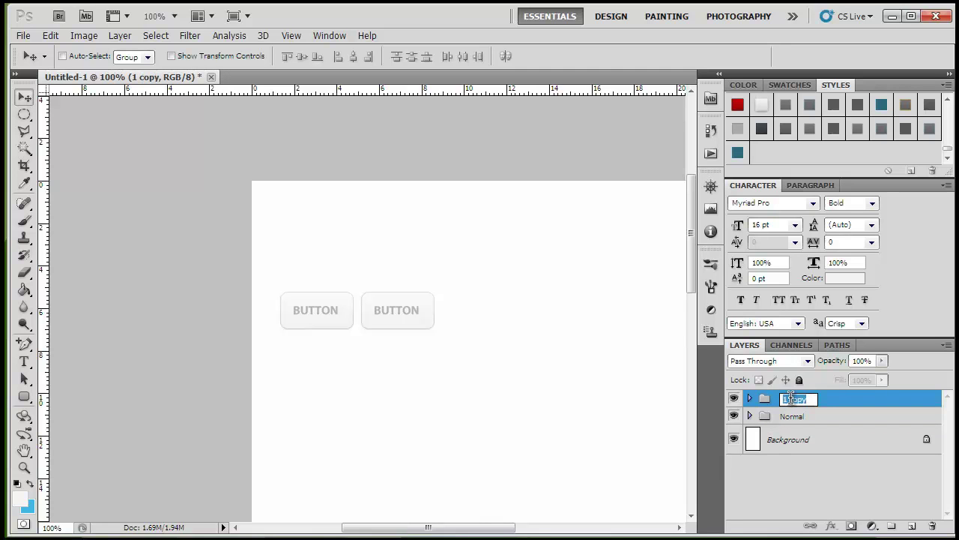
{"action": "type", "text": "Hover"}
{"action": "key", "text": "Return"}
Step: Lower the opacity of the "BUTTON" text in the Hover group to 70% and collapse the group
{"action": "left_click", "coordinate": [750, 399]}
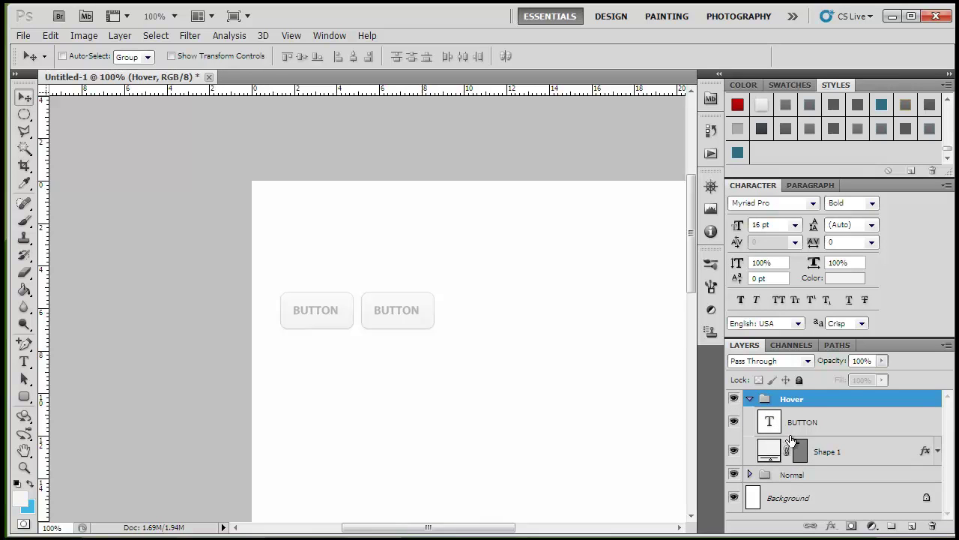
{"action": "key", "text": "alt+bracketleft"}
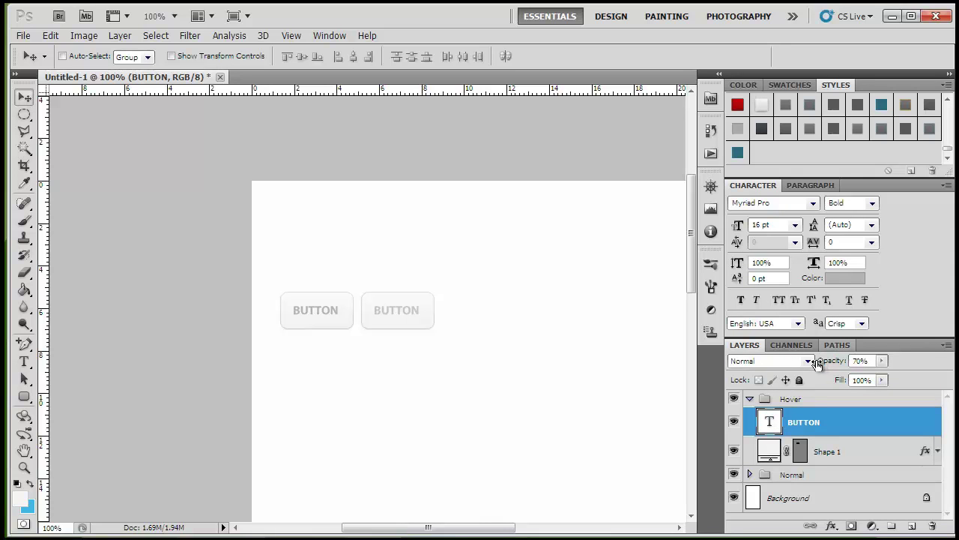
{"action": "left_click", "coordinate": [749, 400]}
Step: Duplicate the Hover group just right of the second button and rename the copy Pressed
{"action": "left_click_drag", "start_coordinate": [399, 305], "coordinate": [483, 308]}
{"action": "double_click", "coordinate": [785, 399]}
{"action": "key", "text": "BackSpace"}
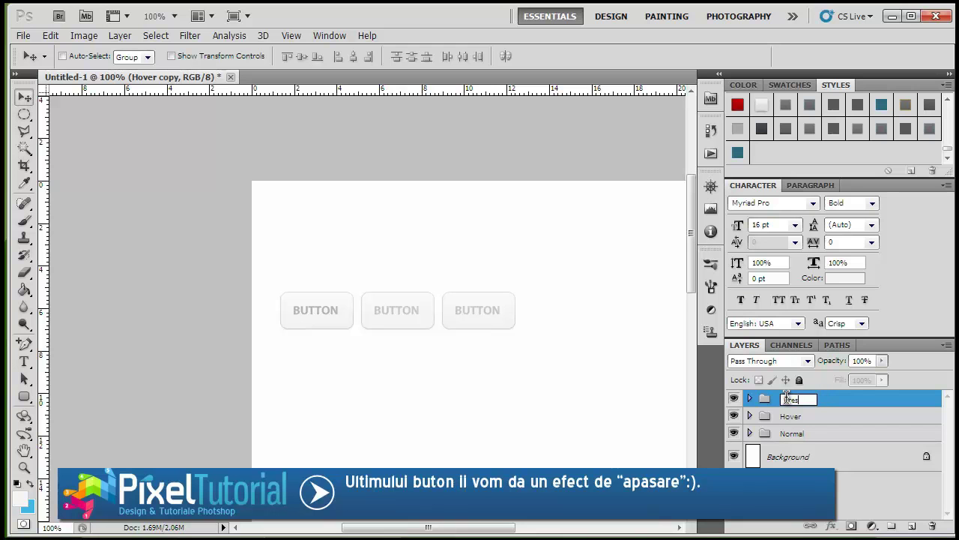
{"action": "type", "text": "Pressed"}
{"action": "key", "text": "Return"}
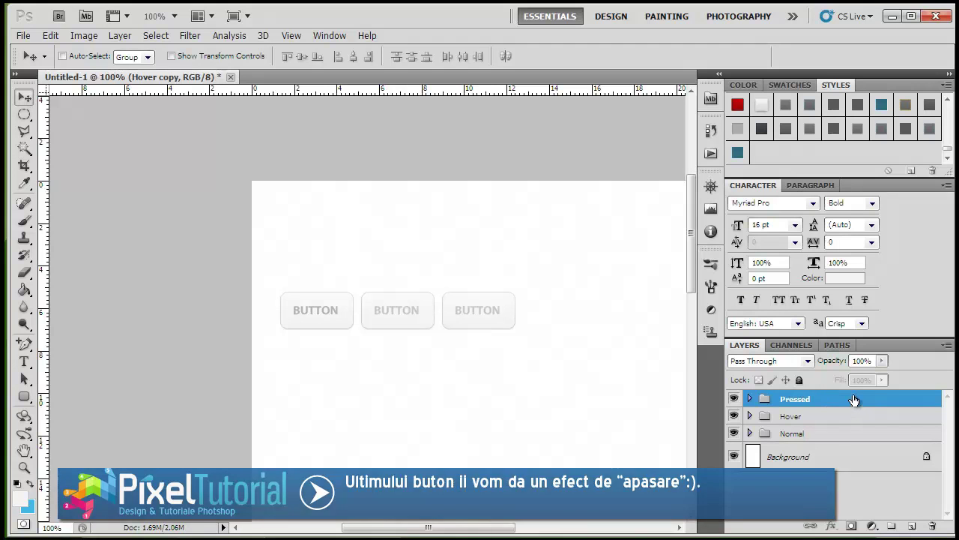
Step: Add an Inner Glow effect coloured black (000000) to the button shape in the Pressed group
{"action": "left_click", "coordinate": [750, 399]}
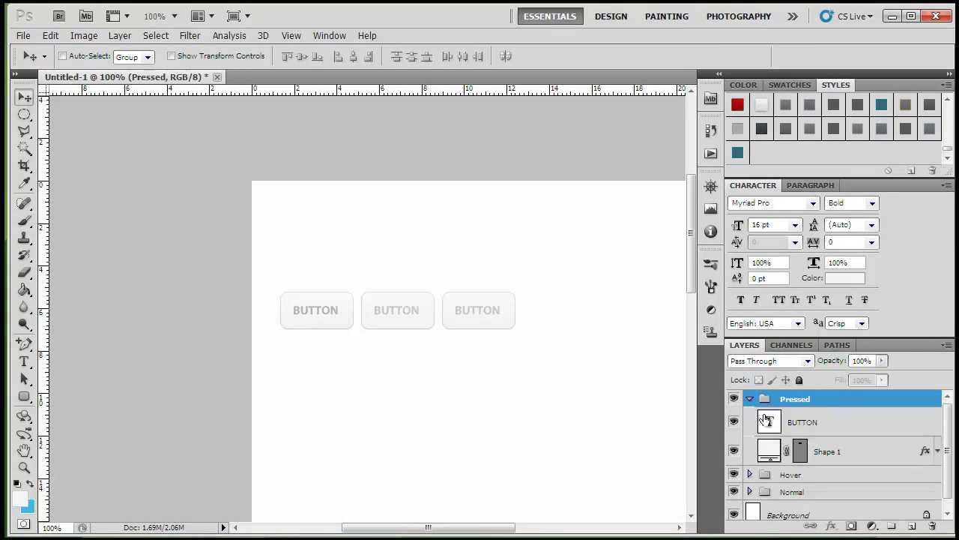
{"action": "right_click", "coordinate": [826, 451]}
{"action": "left_click", "coordinate": [873, 170]}
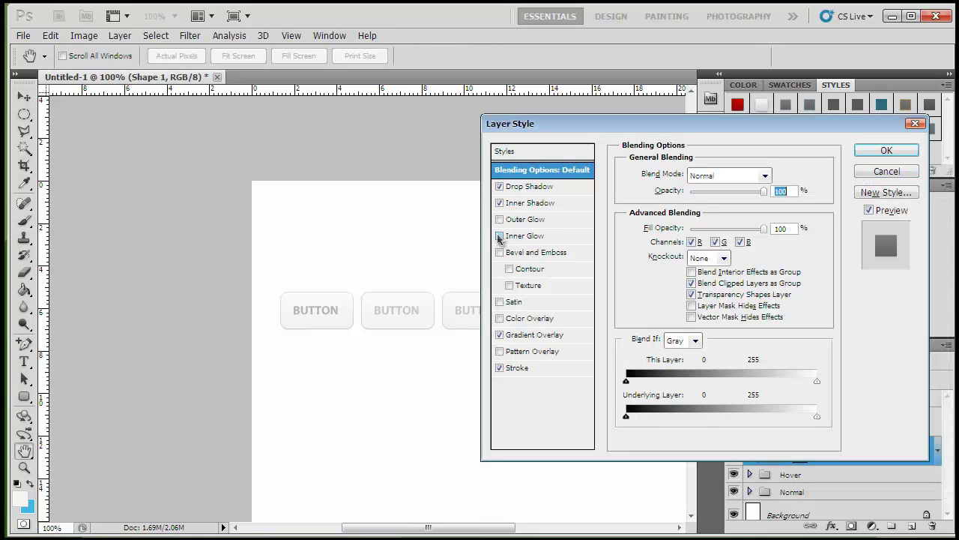
{"action": "left_click", "coordinate": [525, 238]}
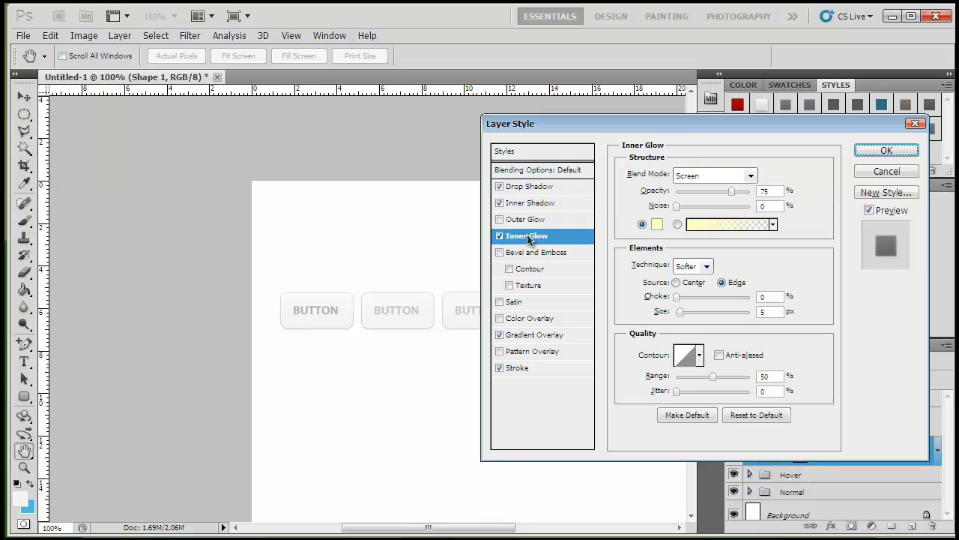
{"action": "left_click", "coordinate": [657, 223]}
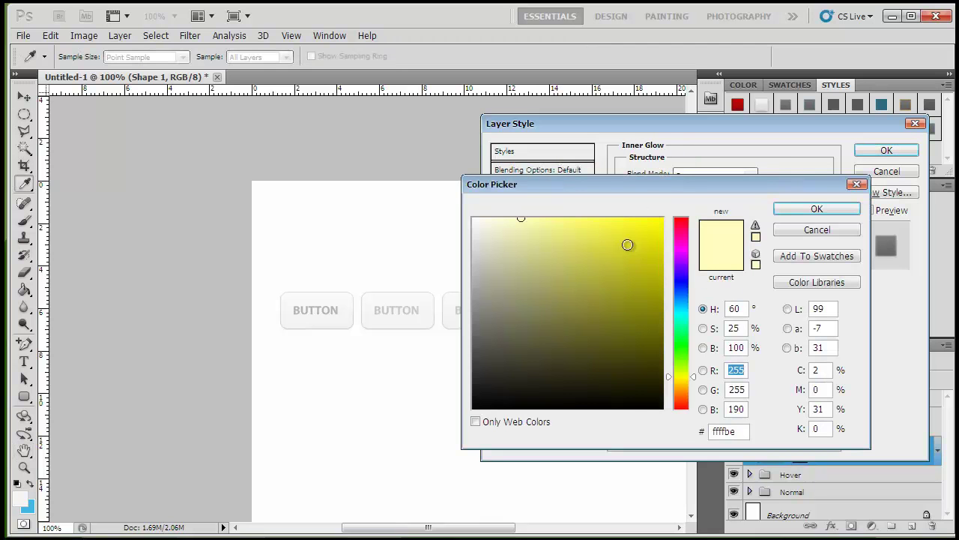
{"action": "left_click", "coordinate": [429, 442]}
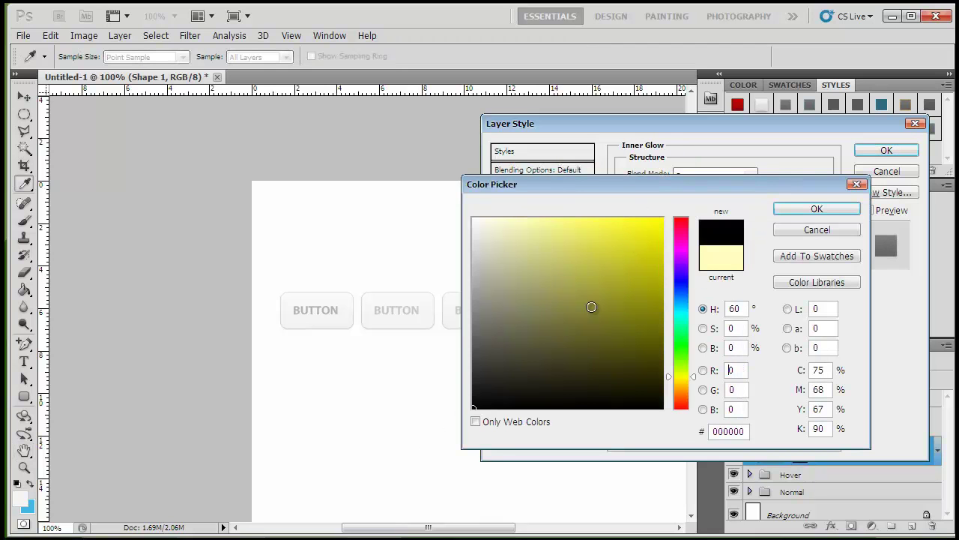
{"action": "left_click", "coordinate": [783, 210]}
Step: Set the Inner Glow to Normal blend mode, 13 px size and 13% opacity, apply it and collapse the Pressed group
{"action": "left_click", "coordinate": [742, 175]}
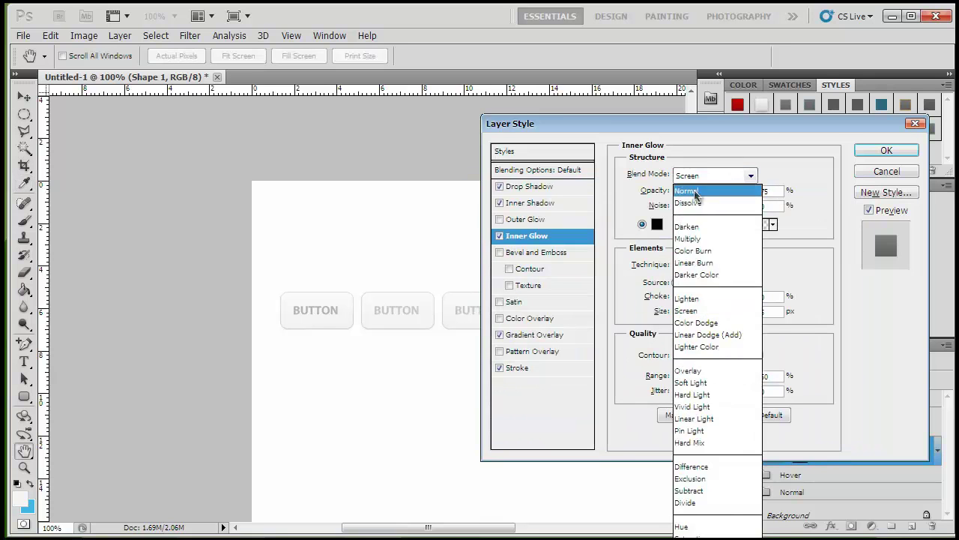
{"action": "left_click", "coordinate": [698, 191]}
{"action": "left_click_drag", "start_coordinate": [680, 312], "coordinate": [684, 314]}
{"action": "left_click_drag", "start_coordinate": [733, 196], "coordinate": [688, 197]}
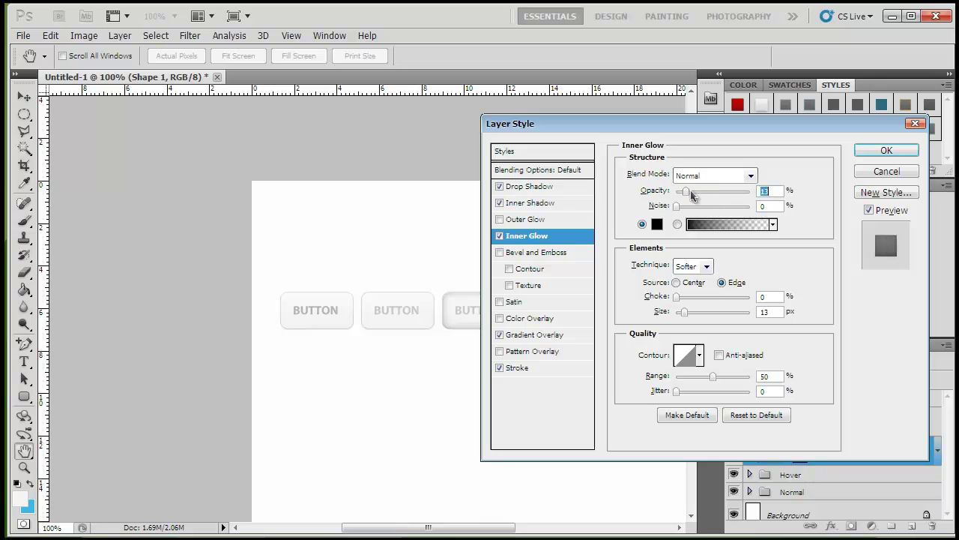
{"action": "left_click", "coordinate": [870, 152]}
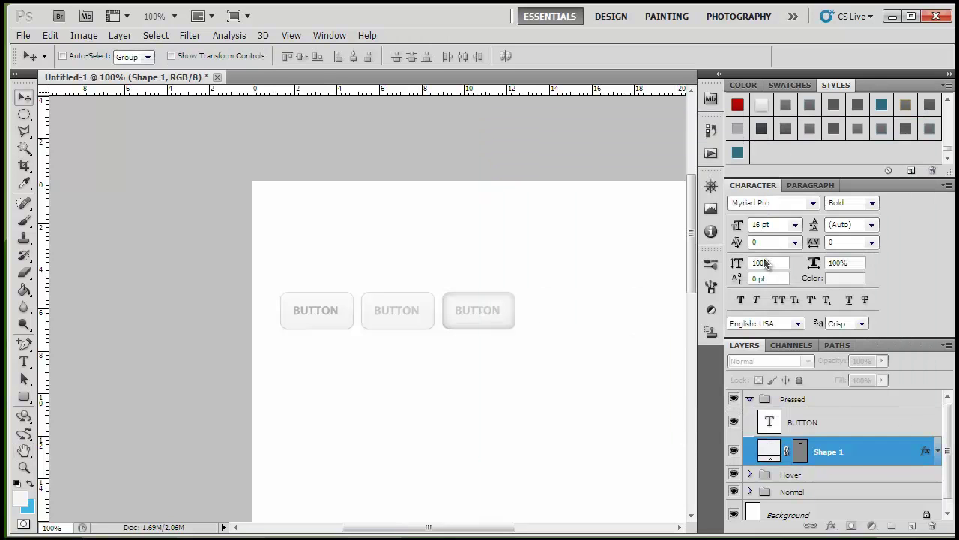
{"action": "left_click", "coordinate": [751, 401]}
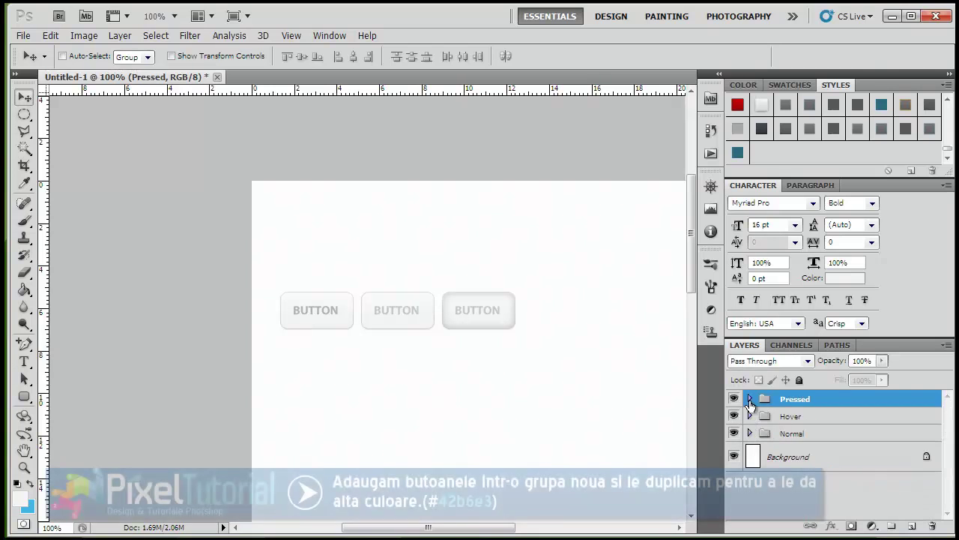
Step: Group the Pressed, Hover and Normal groups together and duplicate the new group directly below the row of buttons
{"action": "left_click", "coordinate": [790, 436], "text": "shift"}
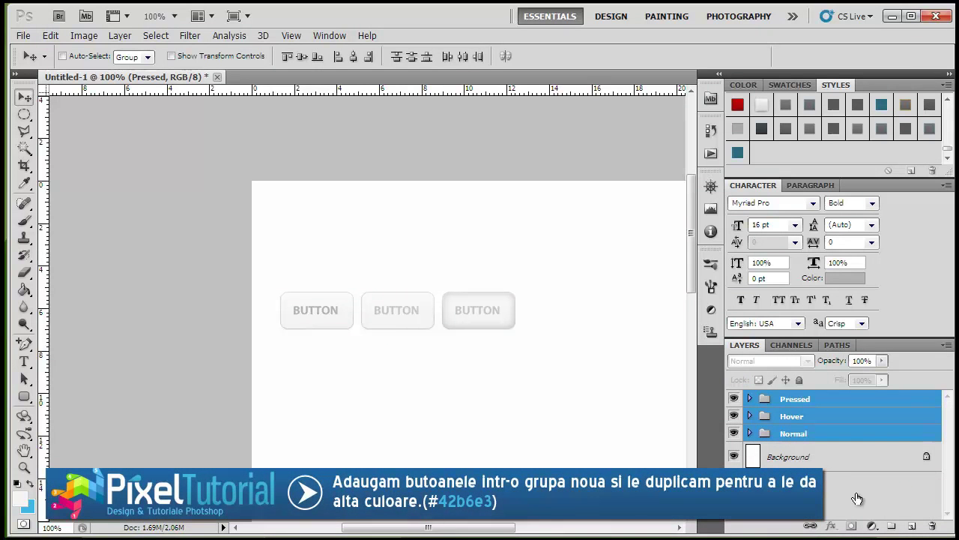
{"action": "left_click_drag", "start_coordinate": [887, 529], "coordinate": [889, 525]}
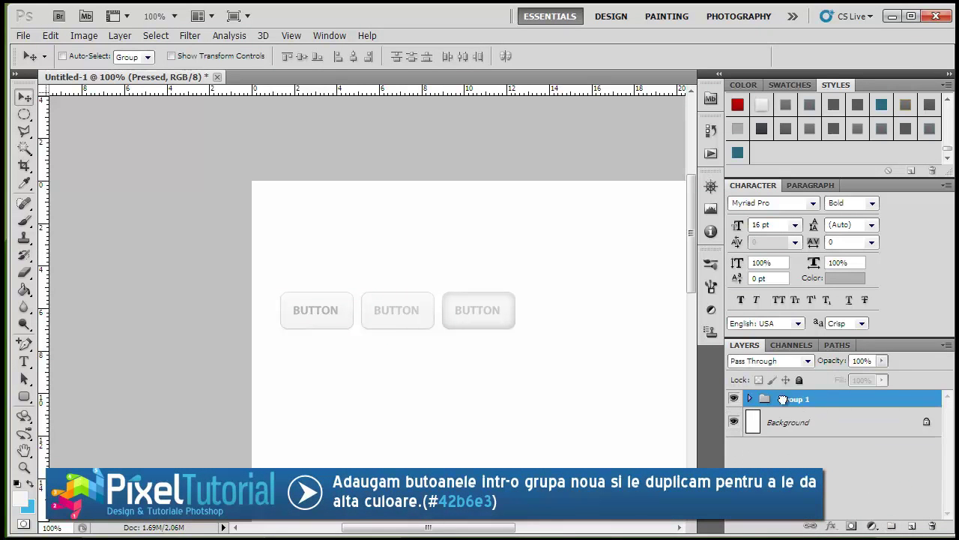
{"action": "scroll", "coordinate": [419, 271], "scroll_direction": "down", "scroll_amount": 3}
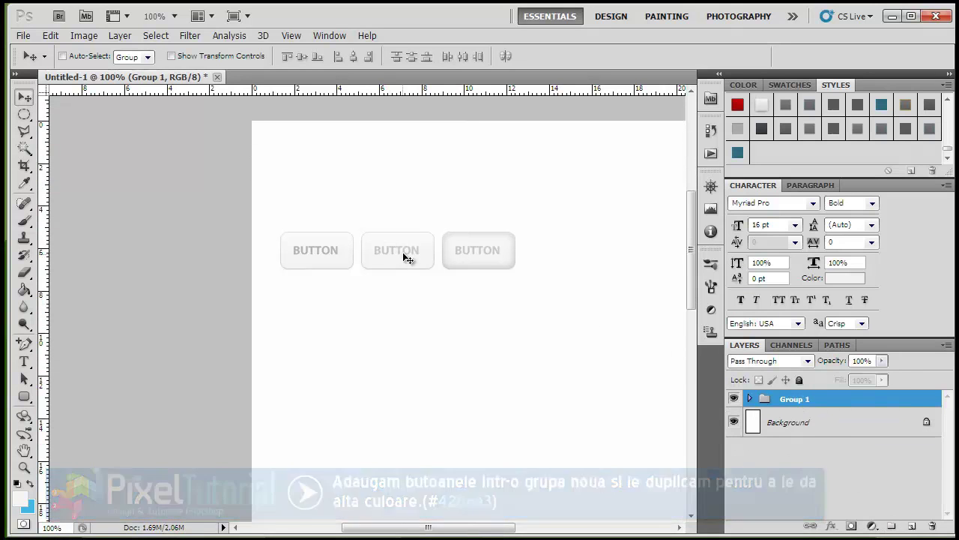
{"action": "left_click_drag", "start_coordinate": [409, 249], "coordinate": [409, 294]}
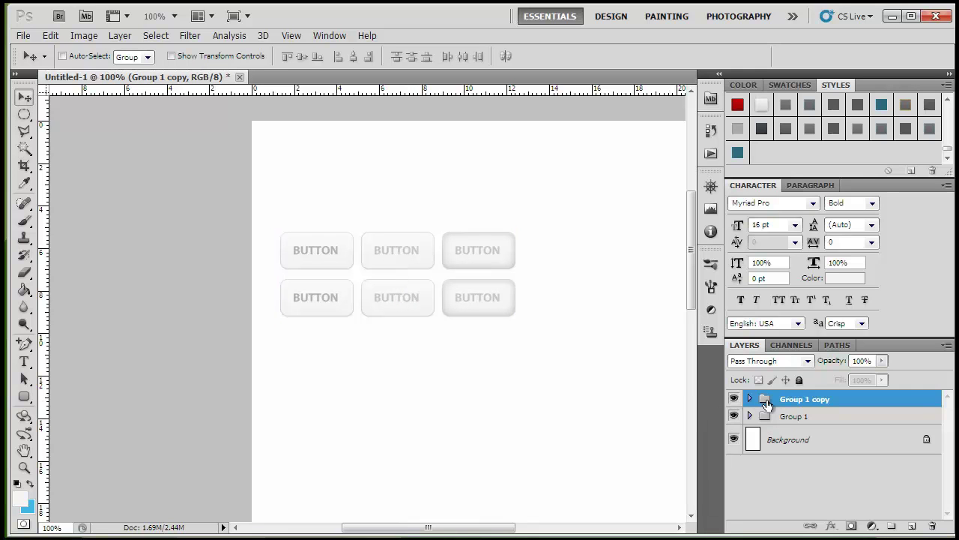
Step: Change the fill colour of the Normal button shape in the duplicated group to blue 42b6e3
{"action": "left_click", "coordinate": [749, 399]}
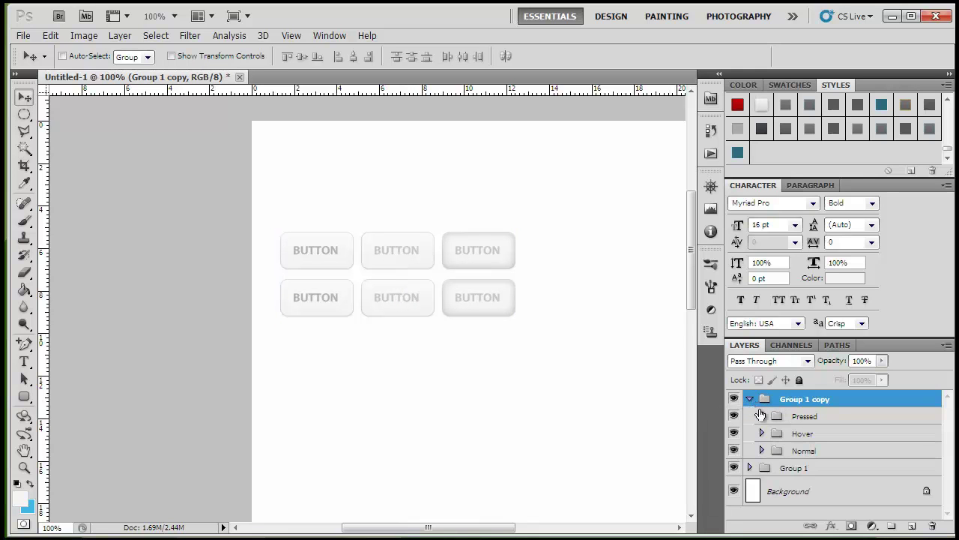
{"action": "left_click", "coordinate": [762, 451]}
{"action": "scroll", "coordinate": [765, 455], "scroll_direction": "down", "scroll_amount": 2}
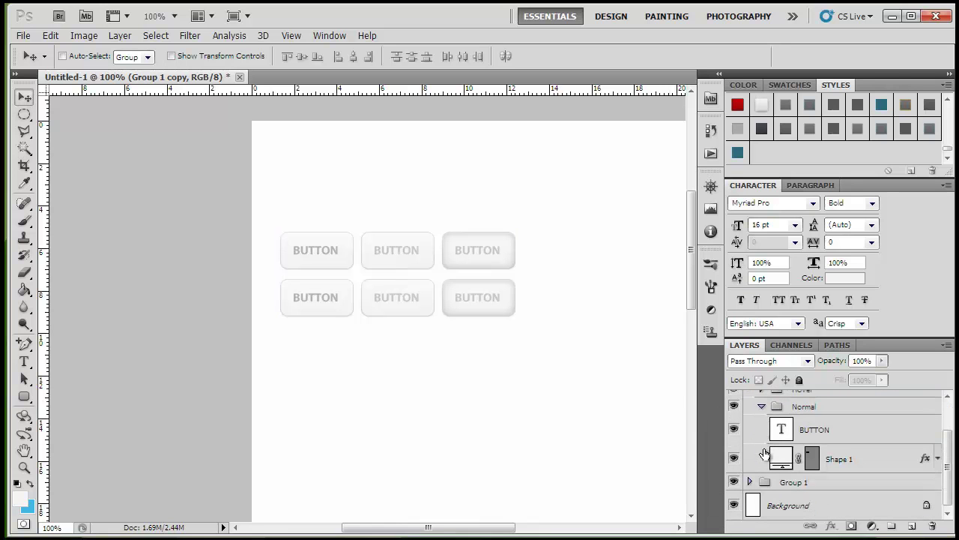
{"action": "double_click", "coordinate": [781, 459]}
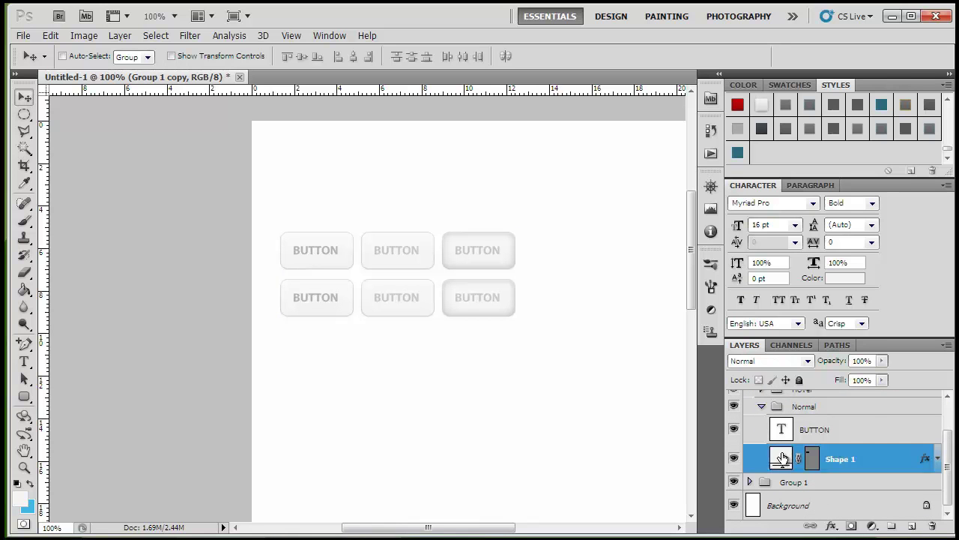
{"action": "left_click", "coordinate": [31, 507]}
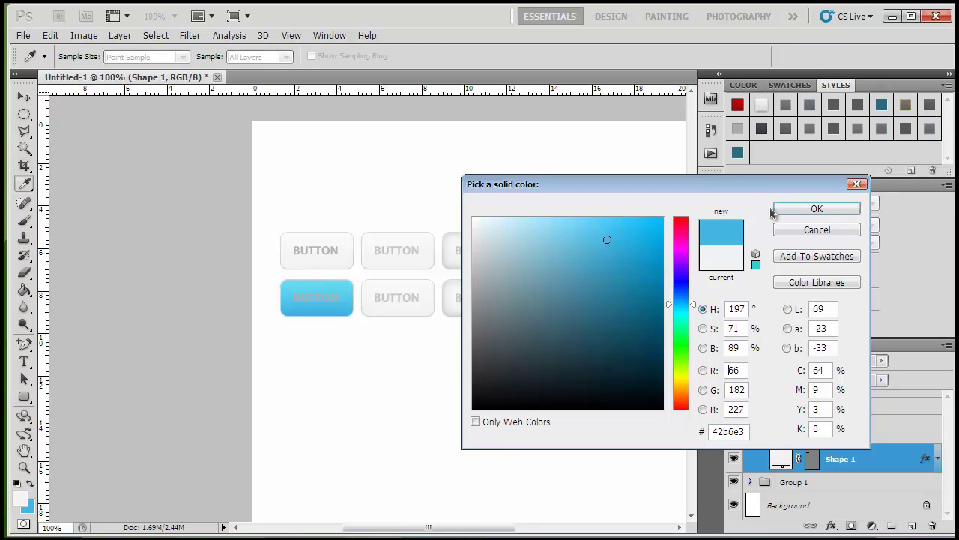
{"action": "left_click", "coordinate": [742, 432]}
{"action": "left_click", "coordinate": [814, 212]}
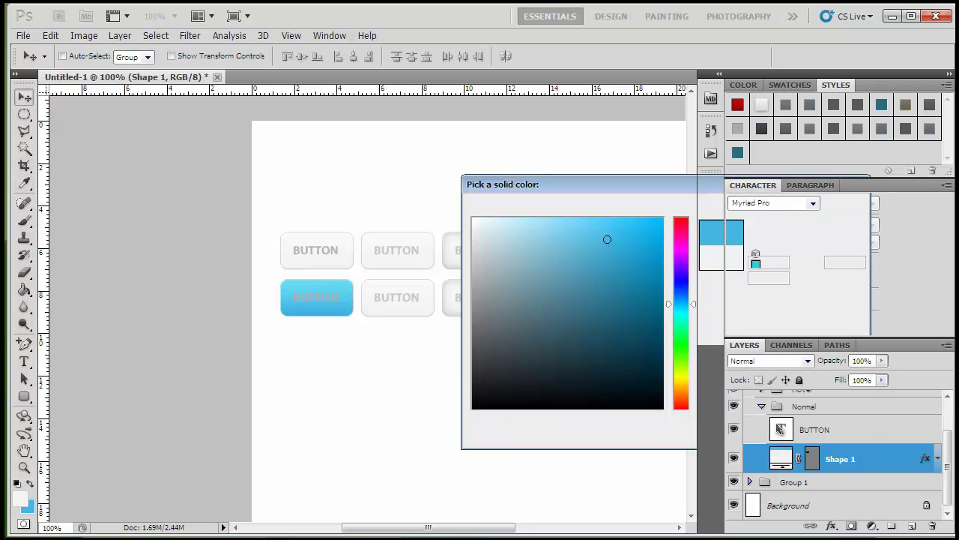
Step: Set the Stroke of the blue Normal button shape to a solid Color fill in darker blue 3287a8 and apply the layer style
{"action": "right_click", "coordinate": [867, 466]}
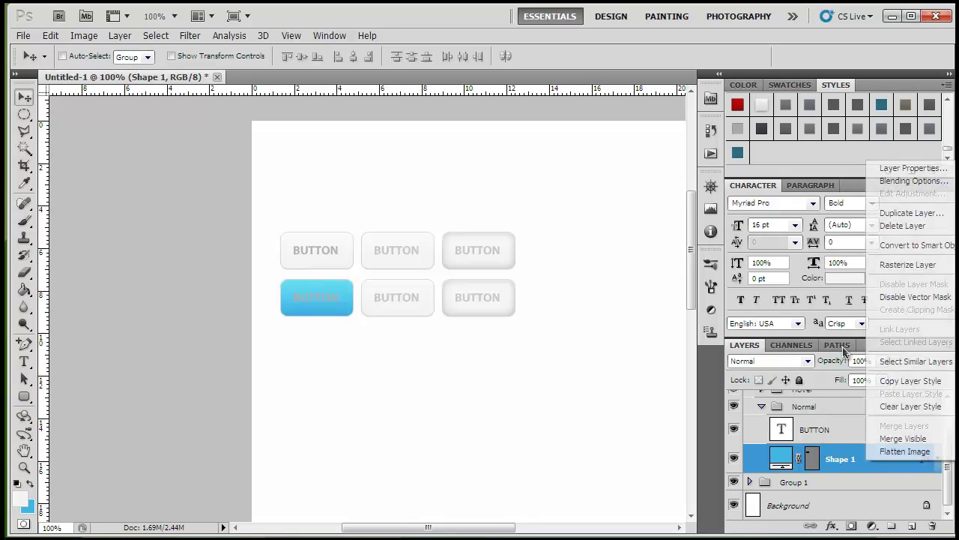
{"action": "left_click", "coordinate": [884, 183]}
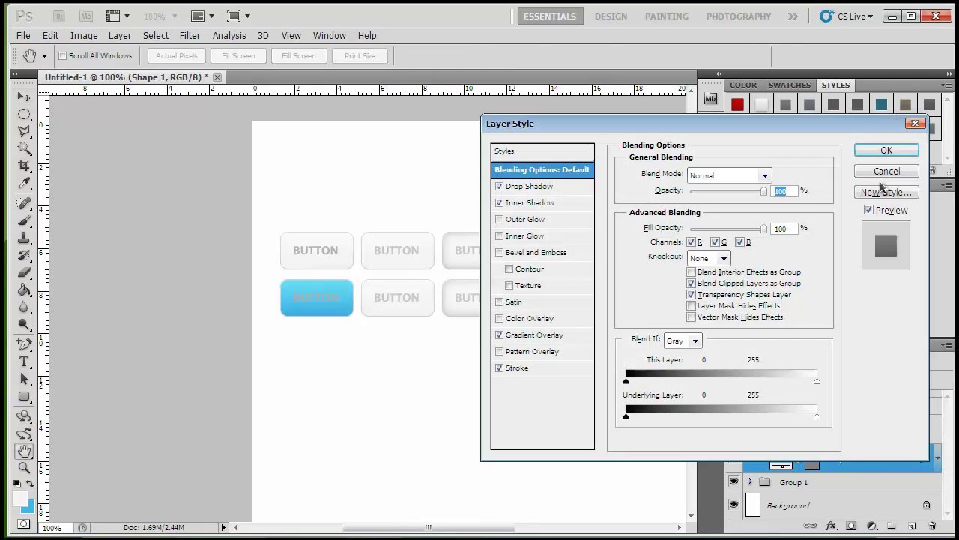
{"action": "left_click", "coordinate": [527, 368]}
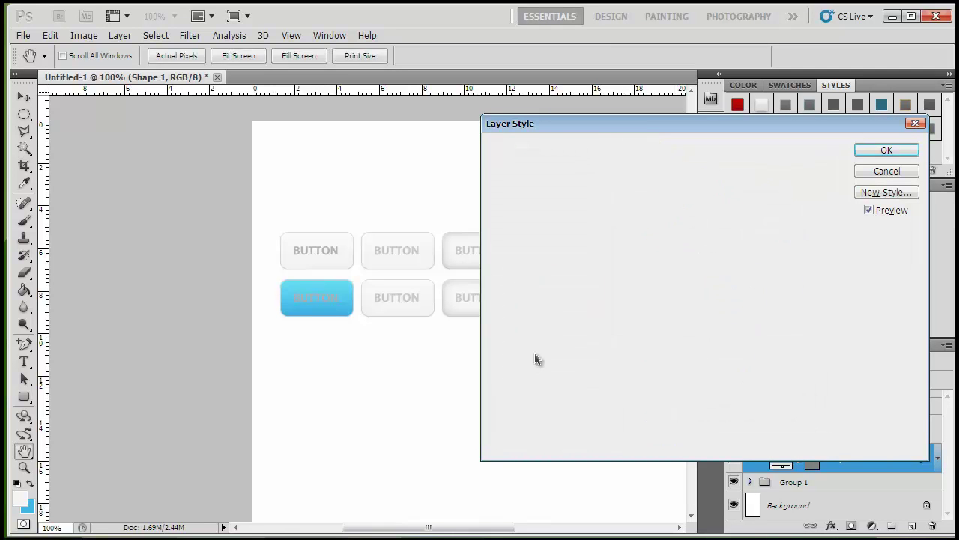
{"action": "left_click", "coordinate": [695, 249]}
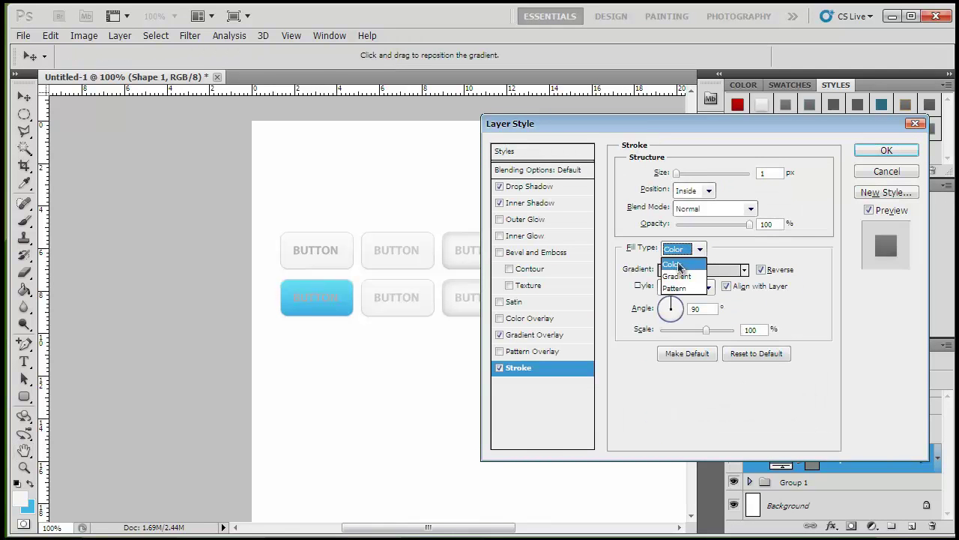
{"action": "left_click", "coordinate": [678, 264]}
{"action": "left_click", "coordinate": [657, 268]}
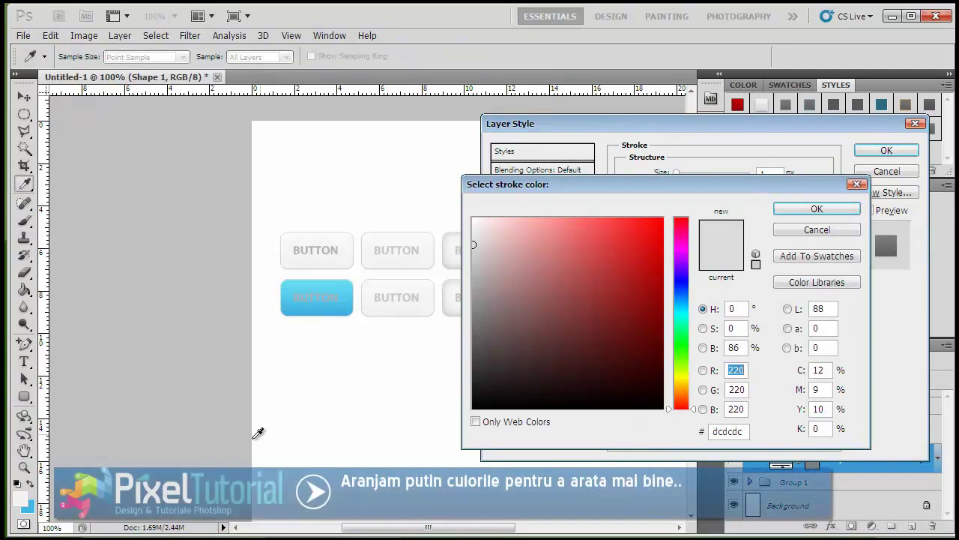
{"action": "left_click", "coordinate": [30, 507]}
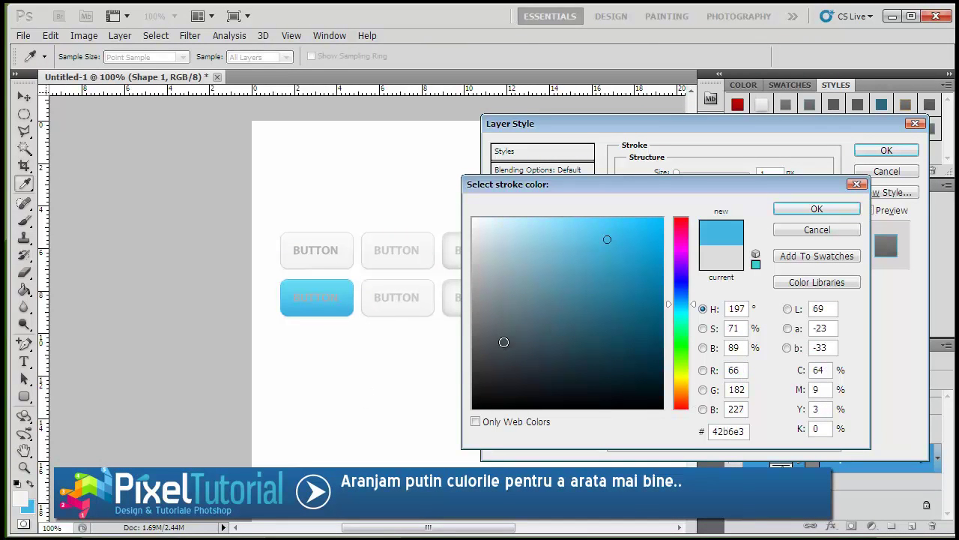
{"action": "left_click_drag", "start_coordinate": [609, 274], "coordinate": [607, 283]}
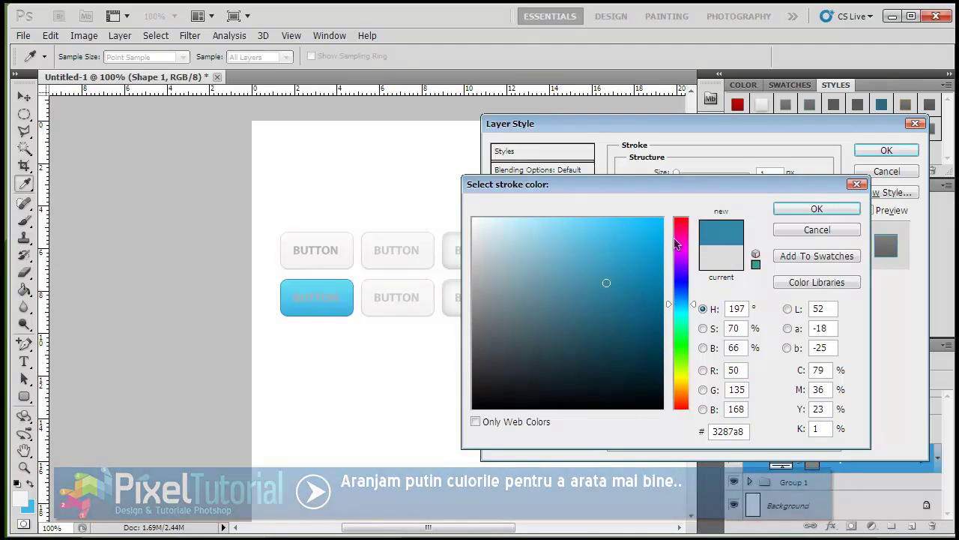
{"action": "left_click", "coordinate": [815, 209]}
{"action": "left_click", "coordinate": [881, 150]}
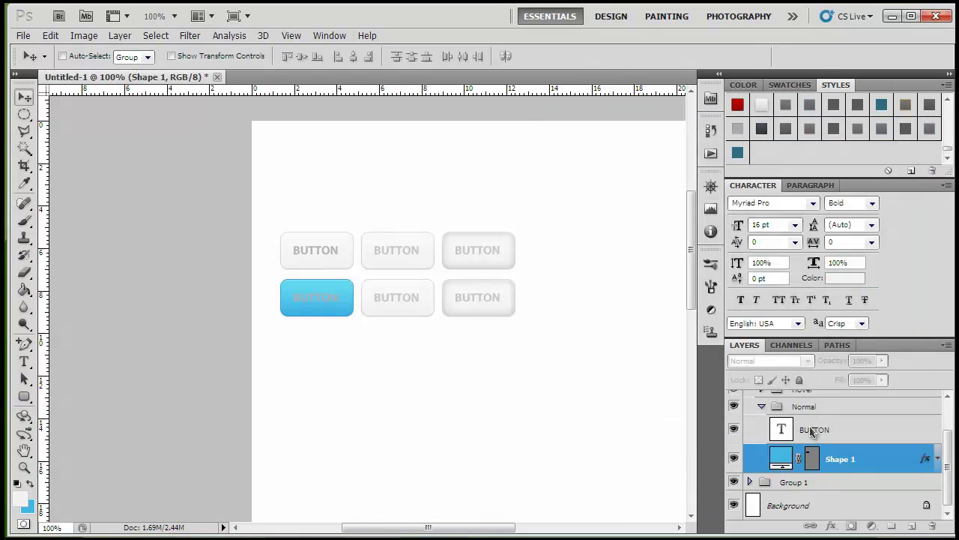
Step: Recolour the BUTTON text of the blue Normal button to near-white fcfbfb and collapse the Normal group
{"action": "left_click", "coordinate": [813, 431]}
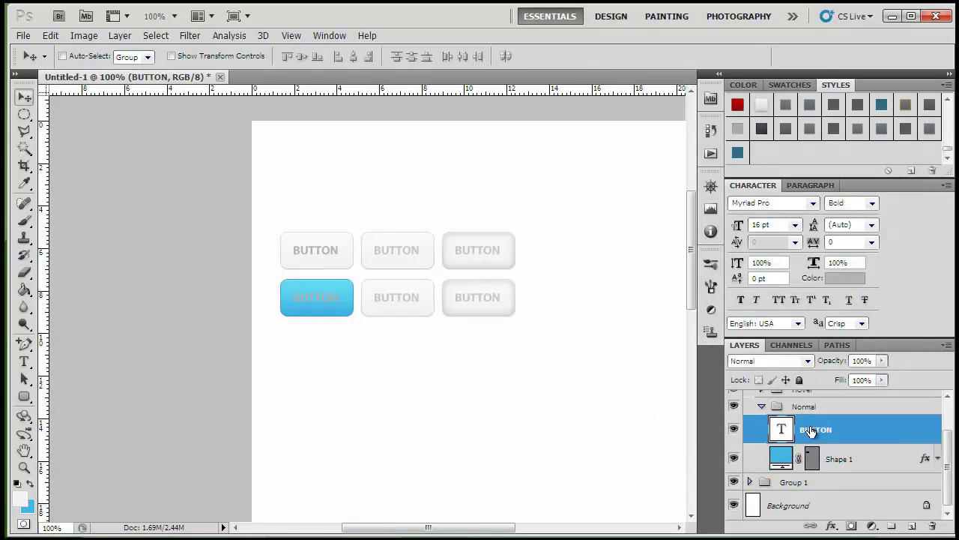
{"action": "left_click", "coordinate": [840, 278]}
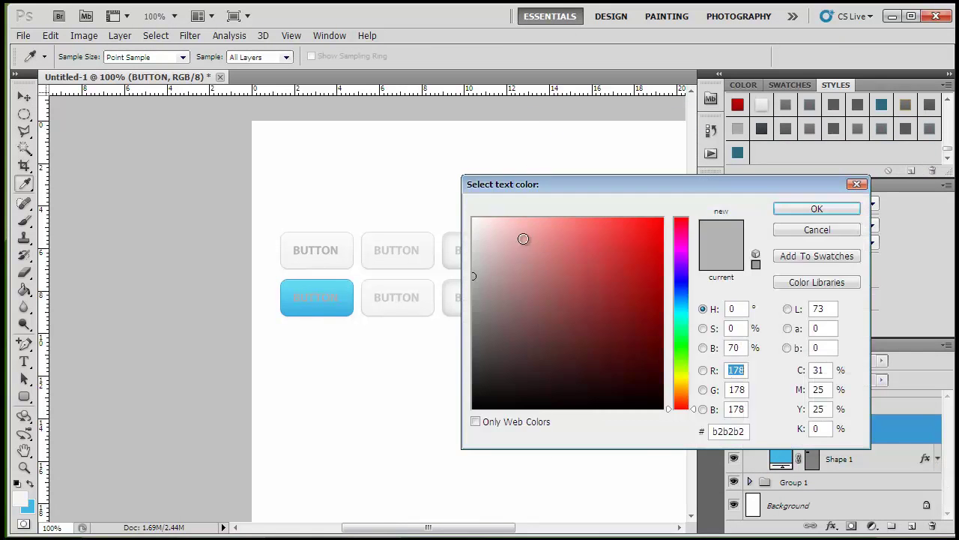
{"action": "left_click_drag", "start_coordinate": [478, 224], "coordinate": [474, 222]}
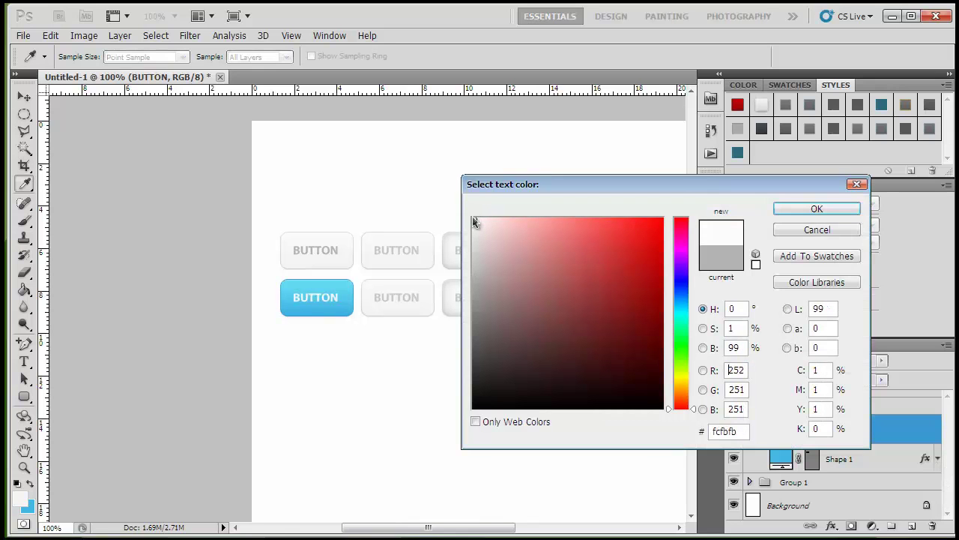
{"action": "left_click", "coordinate": [816, 209]}
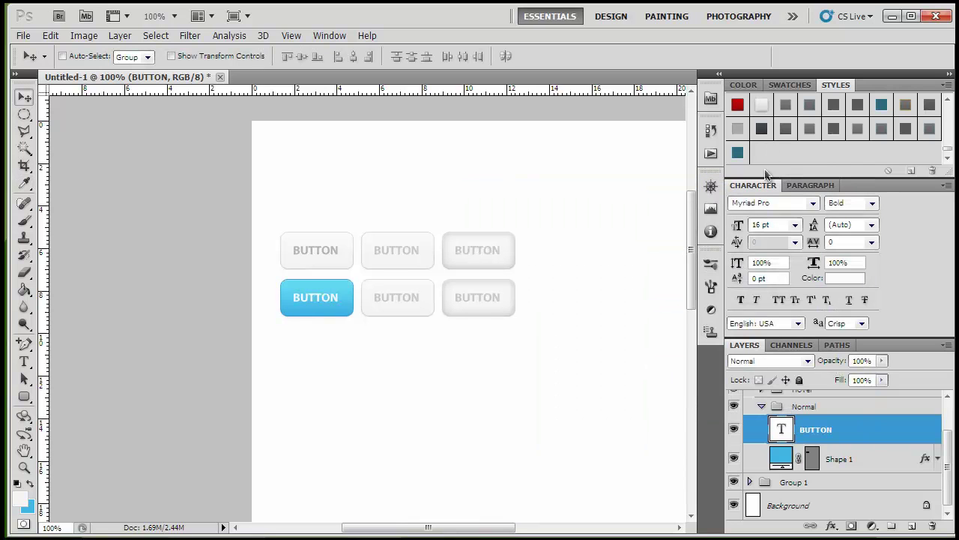
{"action": "left_click", "coordinate": [761, 407]}
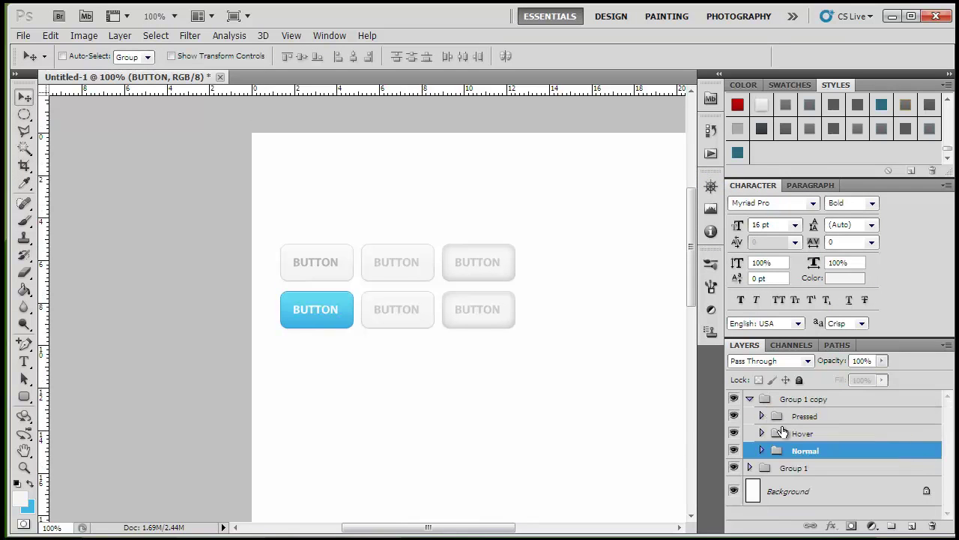
Step: Copy the layer style of the blue Normal button shape and paste it onto the duplicated set's Hover button shape
{"action": "left_click", "coordinate": [761, 433]}
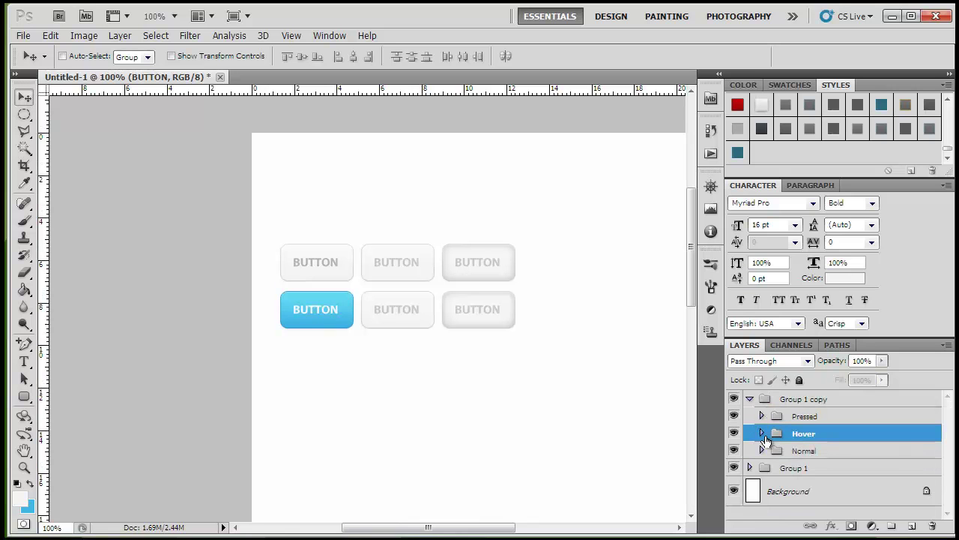
{"action": "left_click", "coordinate": [762, 435]}
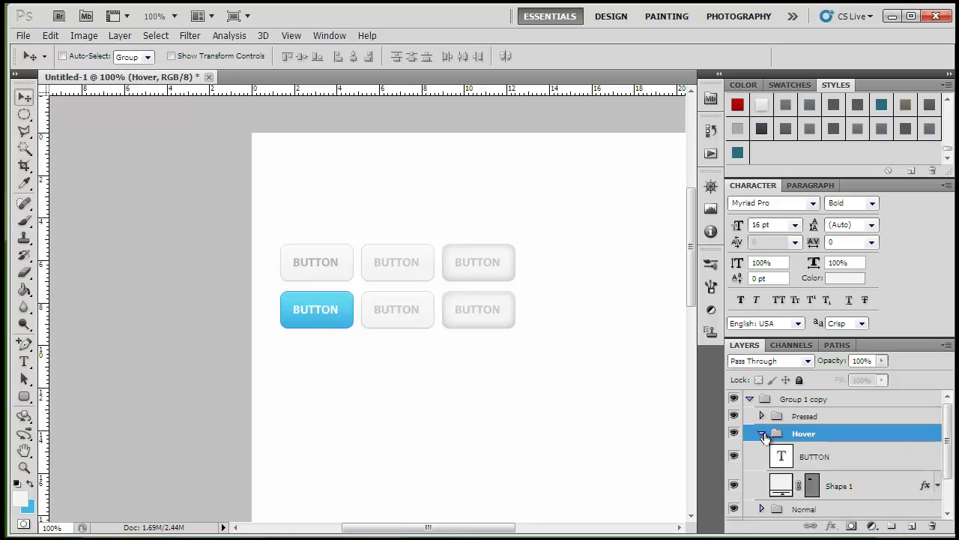
{"action": "left_click", "coordinate": [835, 491]}
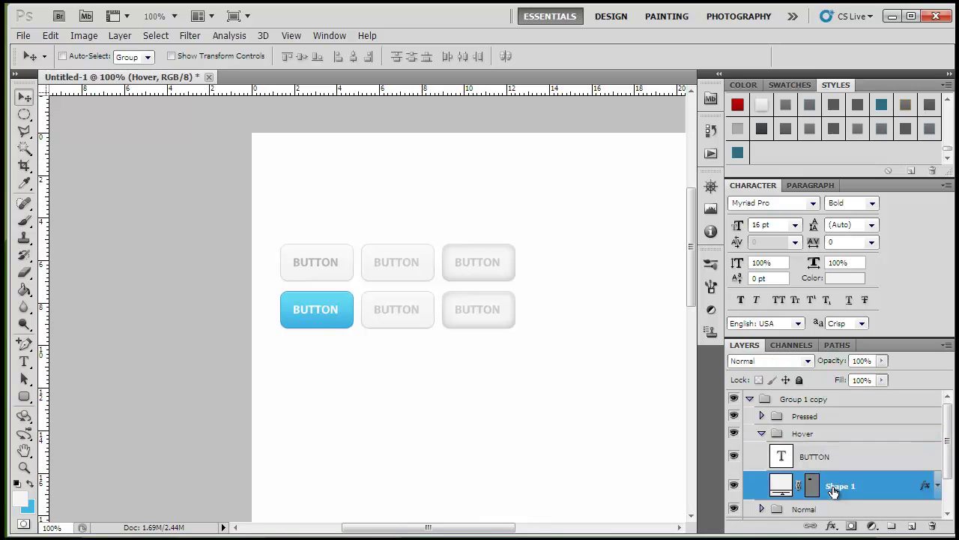
{"action": "scroll", "coordinate": [769, 498], "scroll_direction": "down", "scroll_amount": 1}
{"action": "left_click", "coordinate": [762, 475]}
{"action": "scroll", "coordinate": [764, 479], "scroll_direction": "down", "scroll_amount": 1}
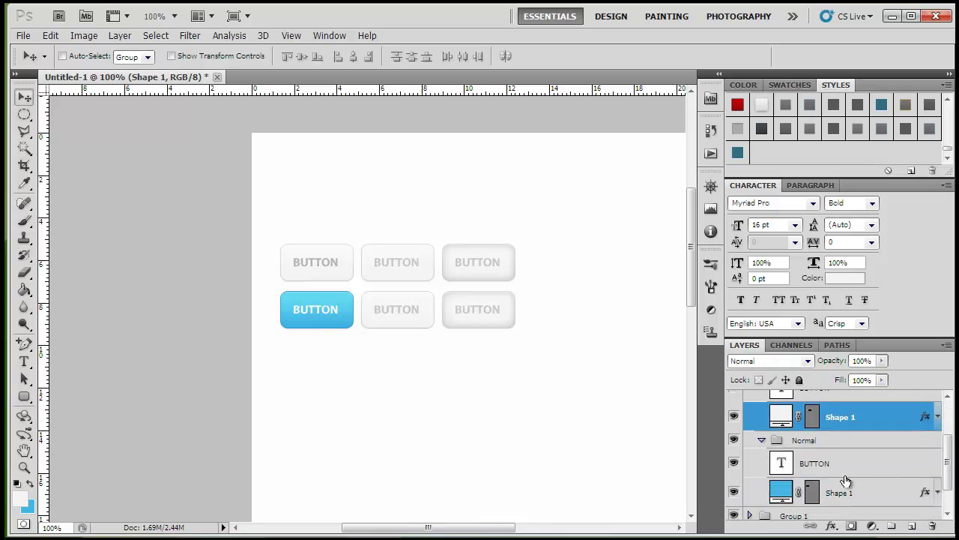
{"action": "right_click", "coordinate": [851, 490]}
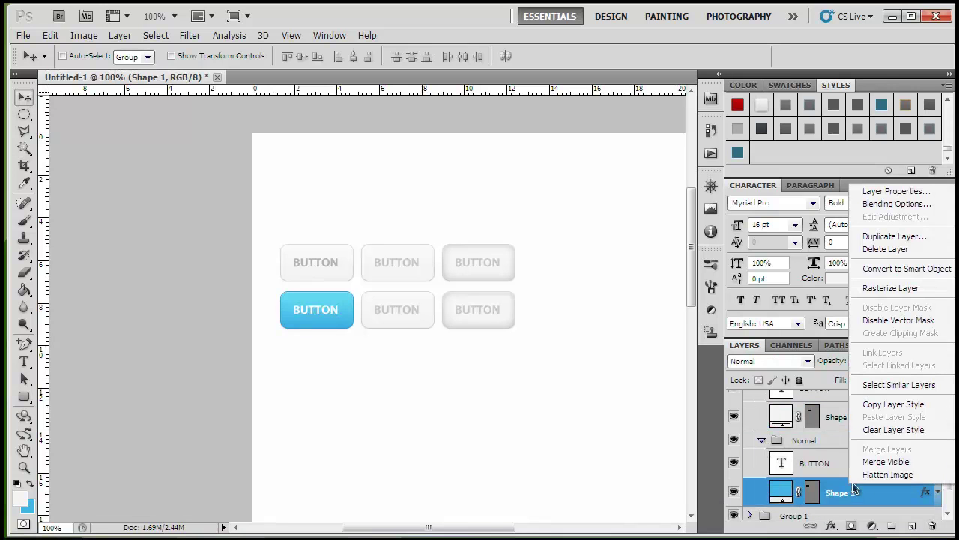
{"action": "left_click", "coordinate": [869, 402]}
{"action": "right_click", "coordinate": [860, 417]}
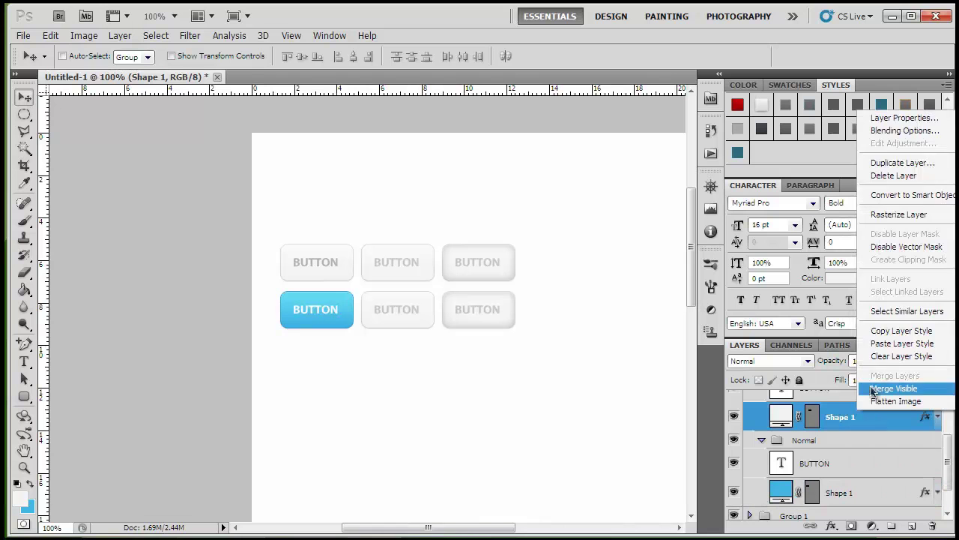
{"action": "left_click", "coordinate": [888, 344]}
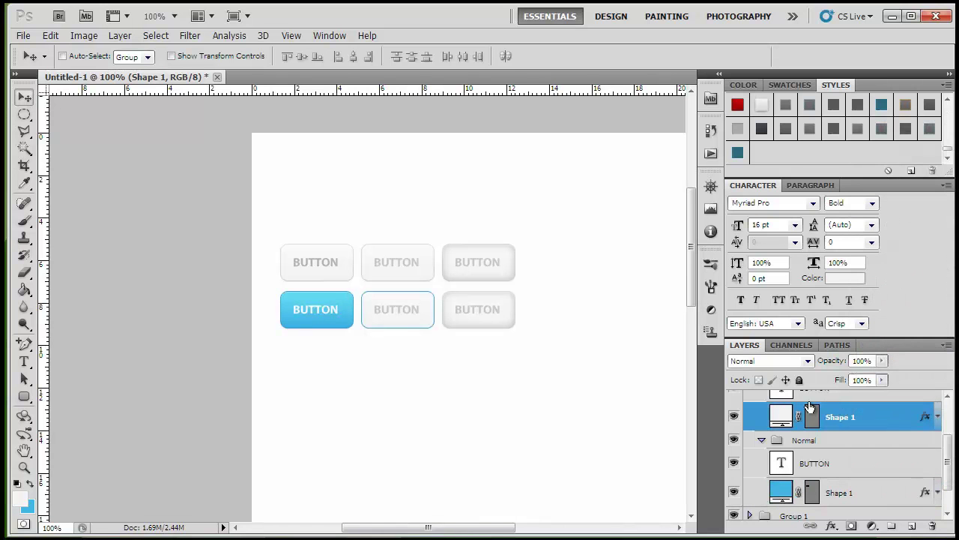
Step: Change the fill colour of the duplicated set's Hover button shape to blue 42b6e3
{"action": "double_click", "coordinate": [784, 414]}
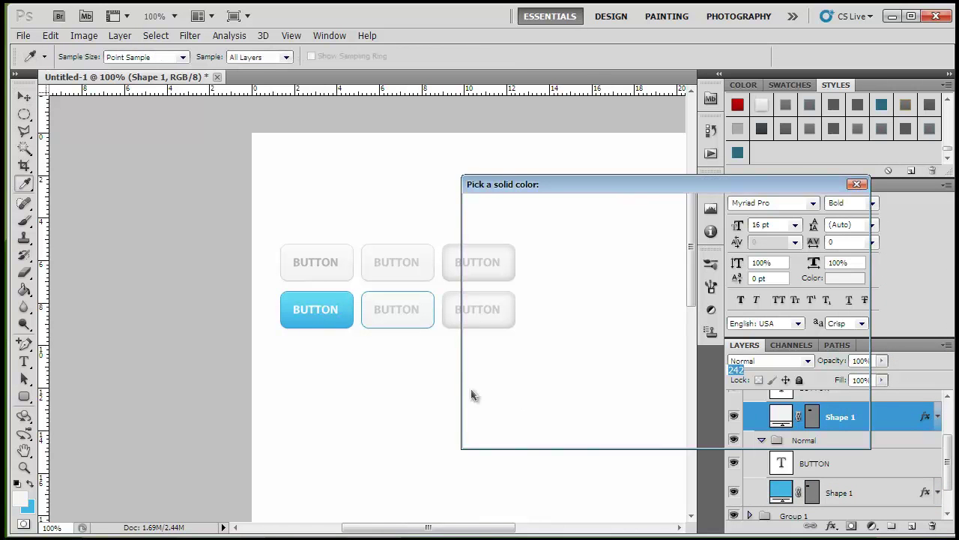
{"action": "left_click", "coordinate": [30, 505]}
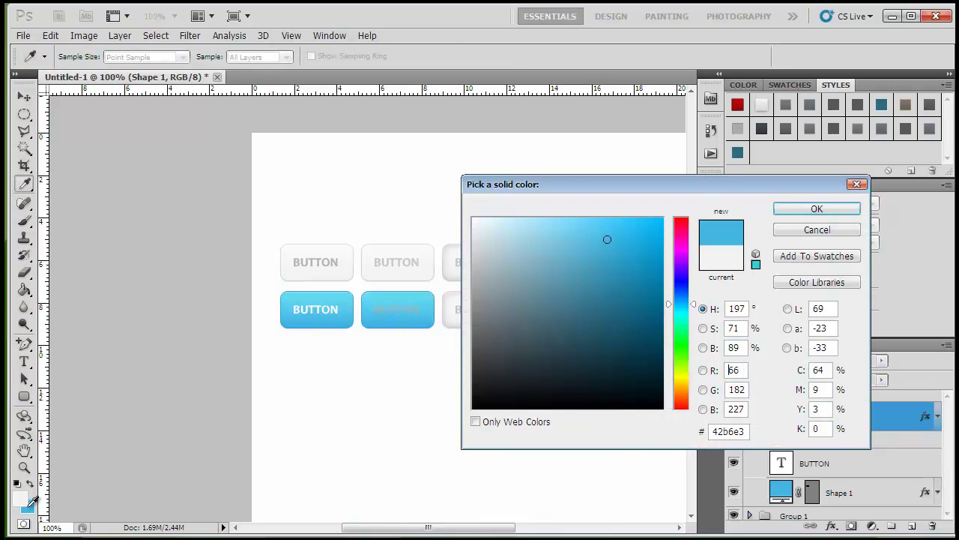
{"action": "left_click", "coordinate": [791, 213]}
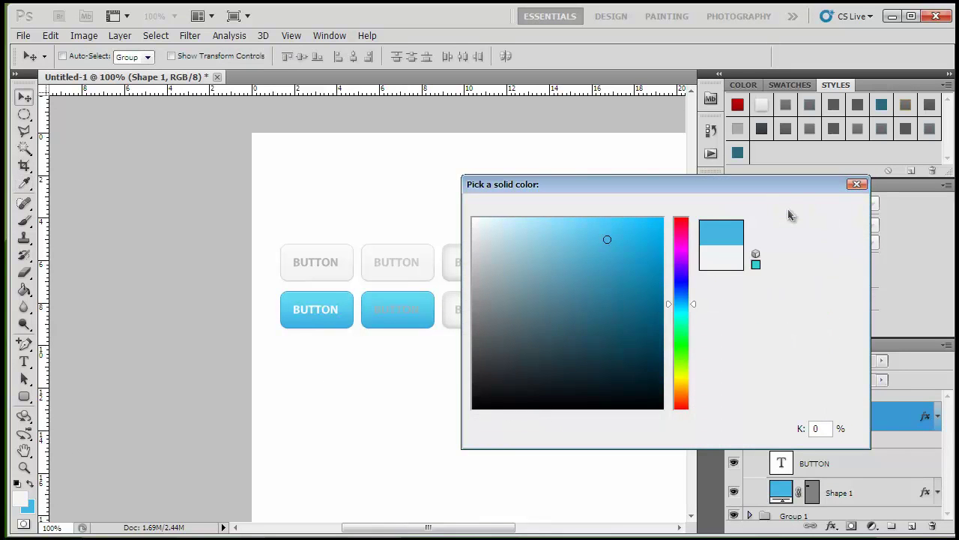
Step: Apply the saved dark teal text style to the BUTTON text of the duplicated set's Hover button
{"action": "scroll", "coordinate": [832, 423], "scroll_direction": "up", "scroll_amount": 2}
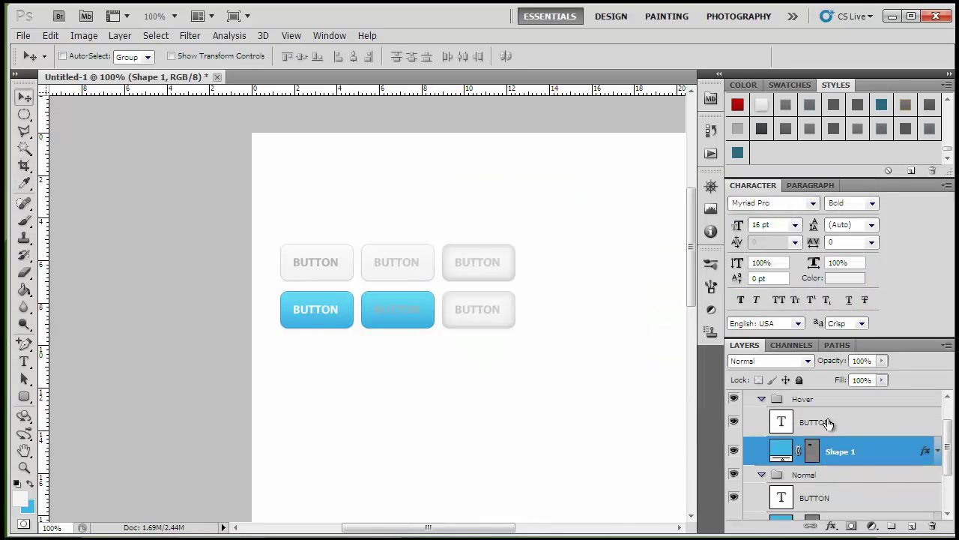
{"action": "left_click", "coordinate": [828, 424]}
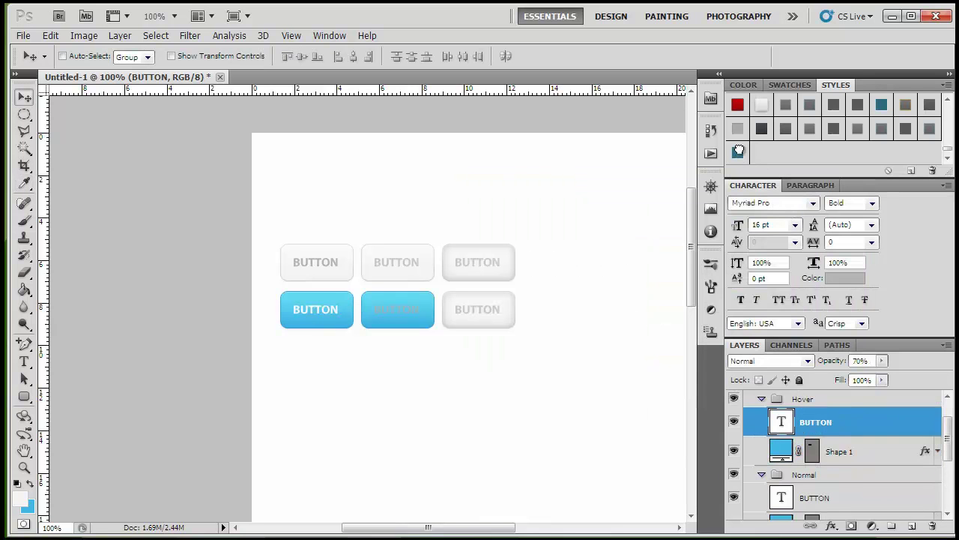
{"action": "left_click", "coordinate": [739, 152]}
Step: Examine the Color Overlay colour and Drop Shadow settings in the layer style of the blue Hover button's text
{"action": "right_click", "coordinate": [839, 425]}
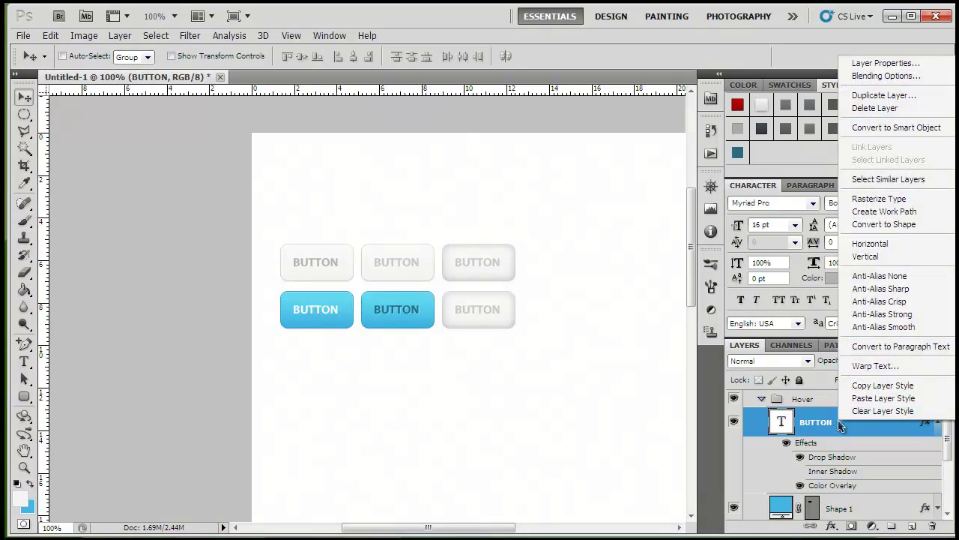
{"action": "left_click", "coordinate": [869, 75]}
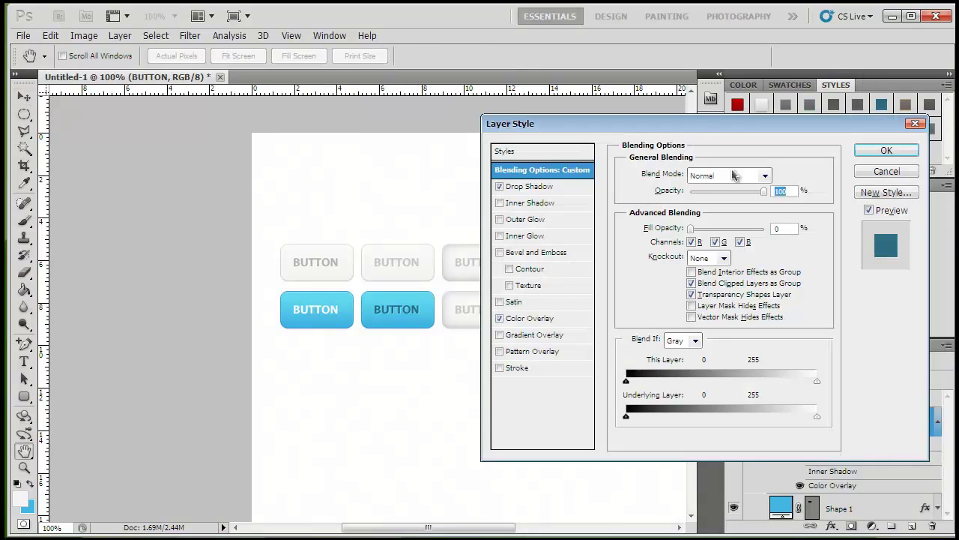
{"action": "left_click", "coordinate": [531, 318]}
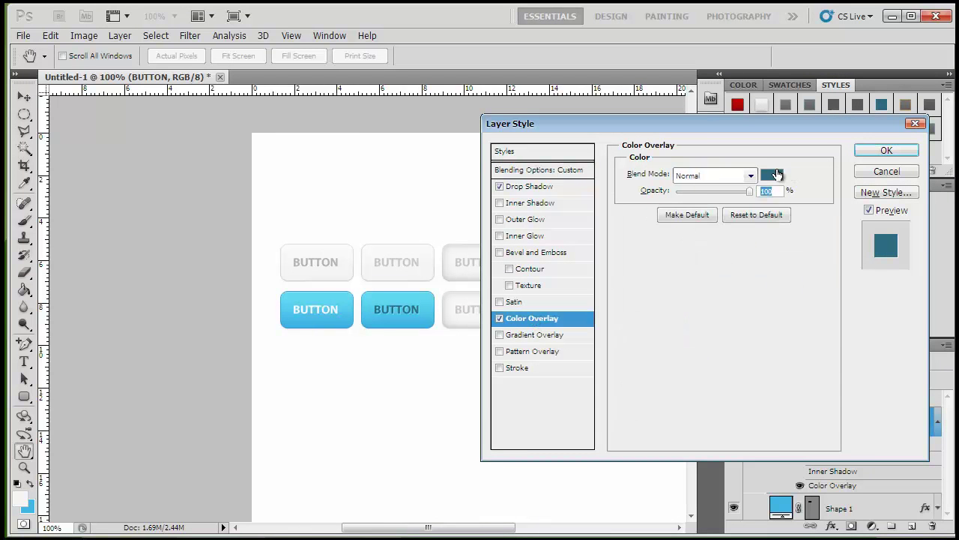
{"action": "left_click", "coordinate": [777, 175]}
{"action": "left_click", "coordinate": [741, 432]}
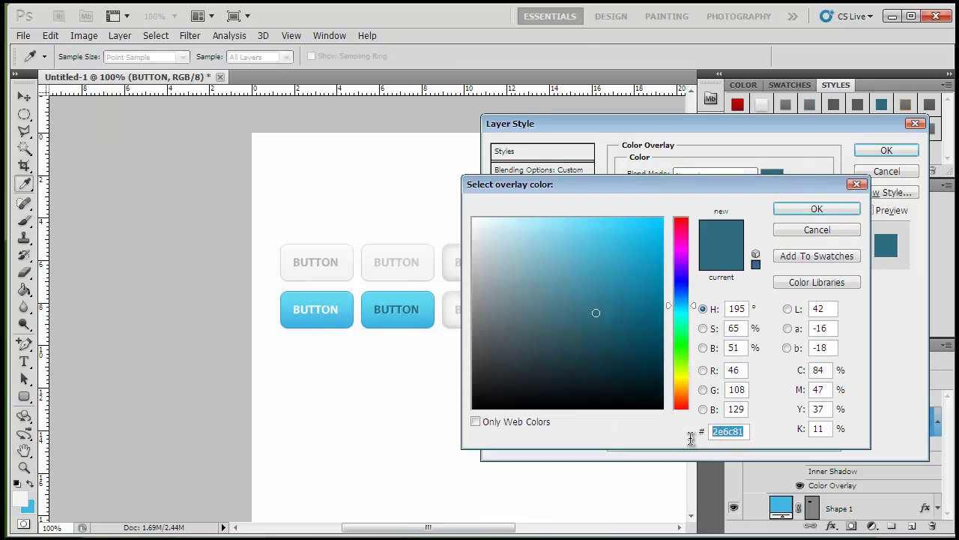
{"action": "left_click", "coordinate": [804, 210]}
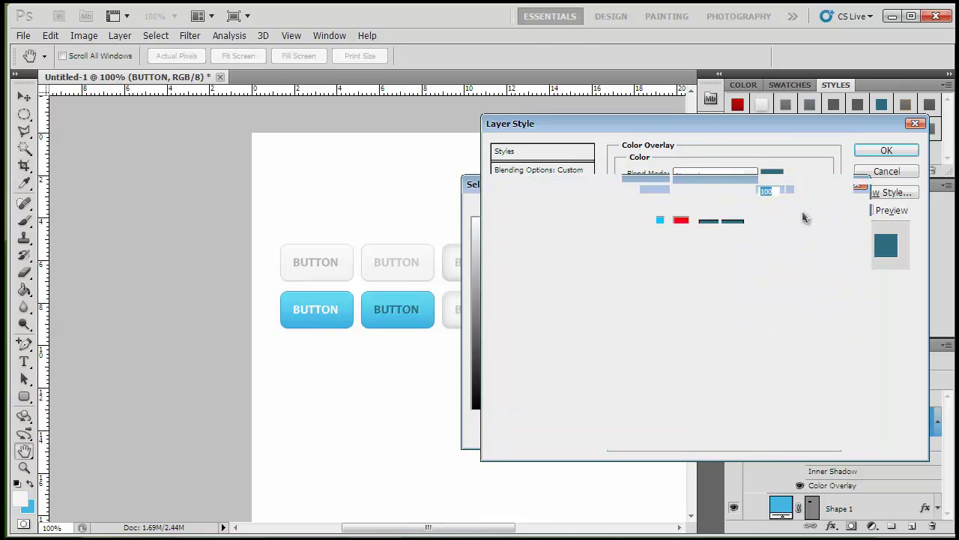
{"action": "left_click", "coordinate": [525, 193]}
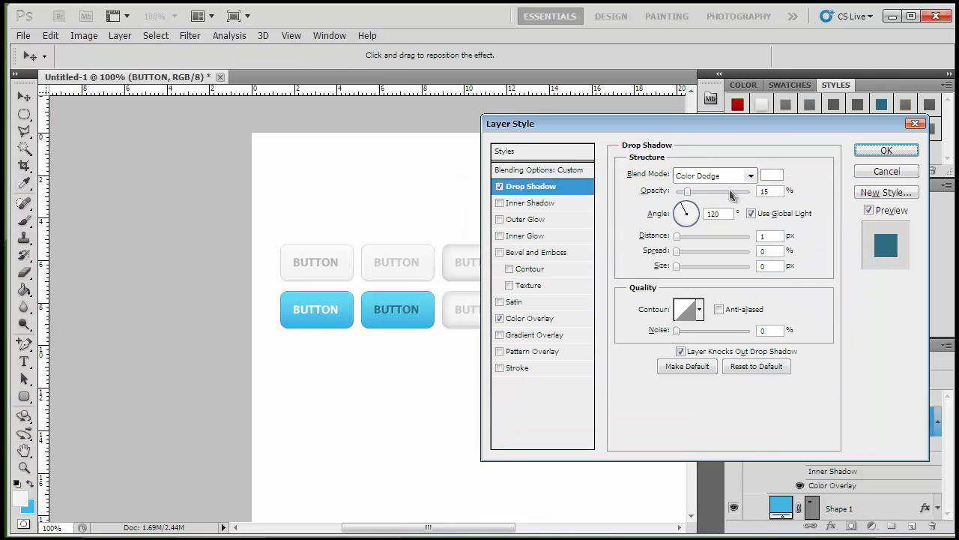
{"action": "left_click", "coordinate": [763, 250]}
{"action": "left_click", "coordinate": [887, 150]}
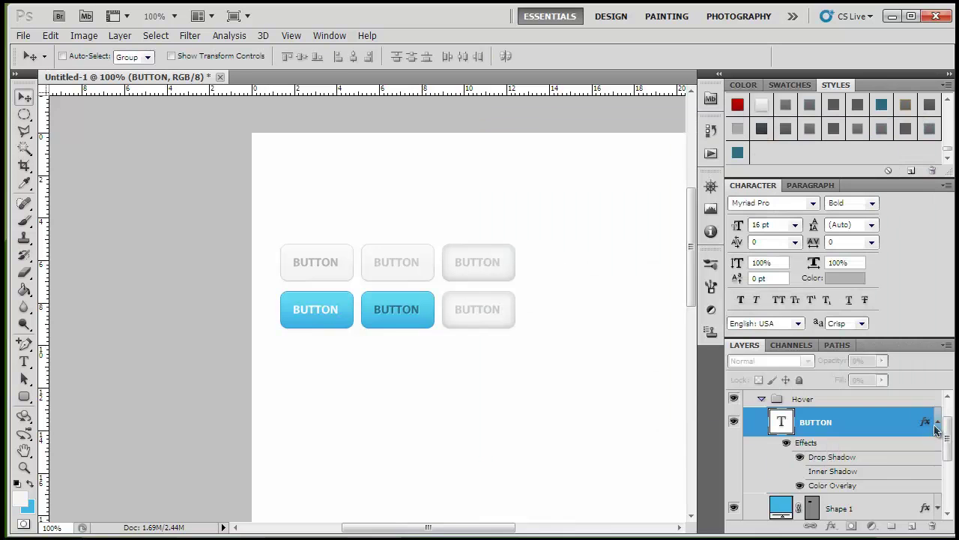
Step: Collapse the Normal and Hover groups and paste the copied blue layer style onto the duplicated set's Pressed button shape
{"action": "left_click", "coordinate": [936, 423]}
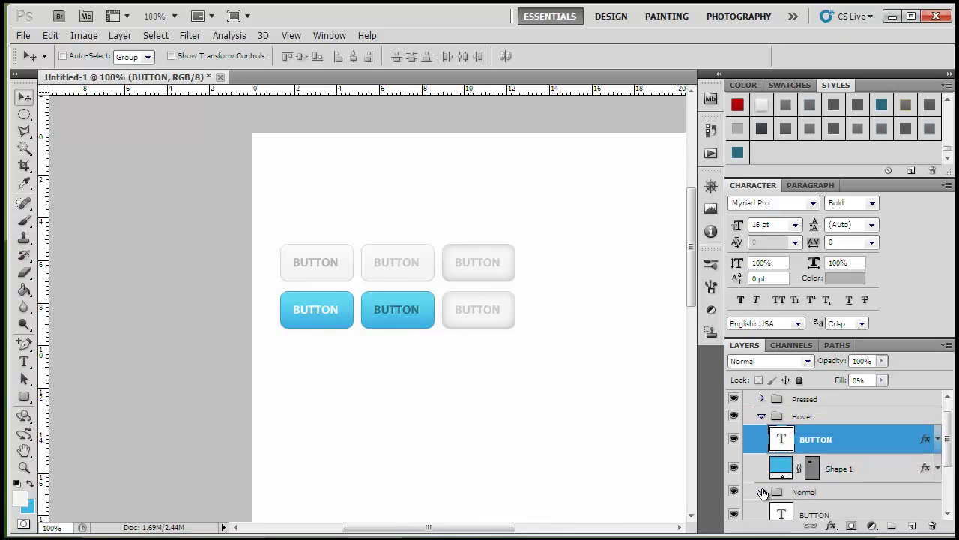
{"action": "left_click", "coordinate": [762, 492]}
{"action": "left_click", "coordinate": [761, 417]}
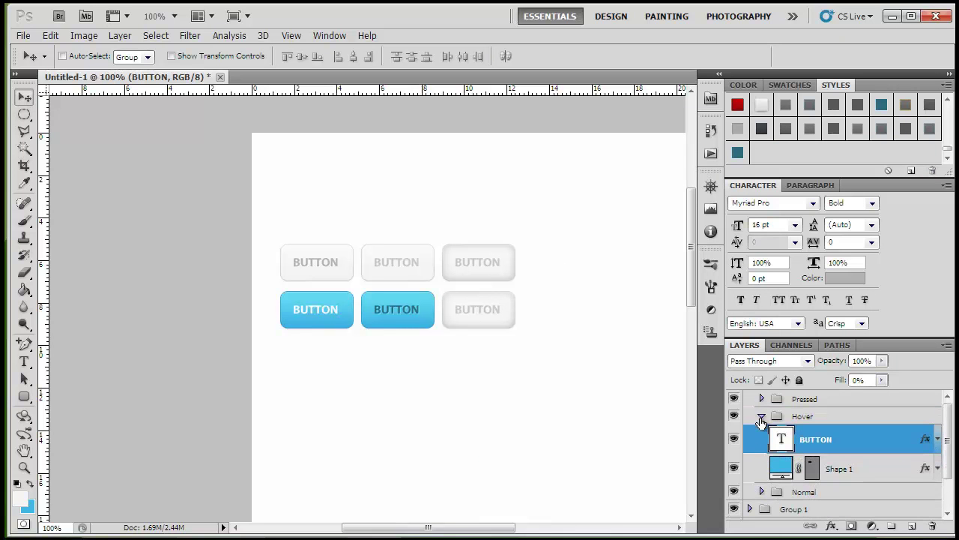
{"action": "left_click", "coordinate": [761, 416]}
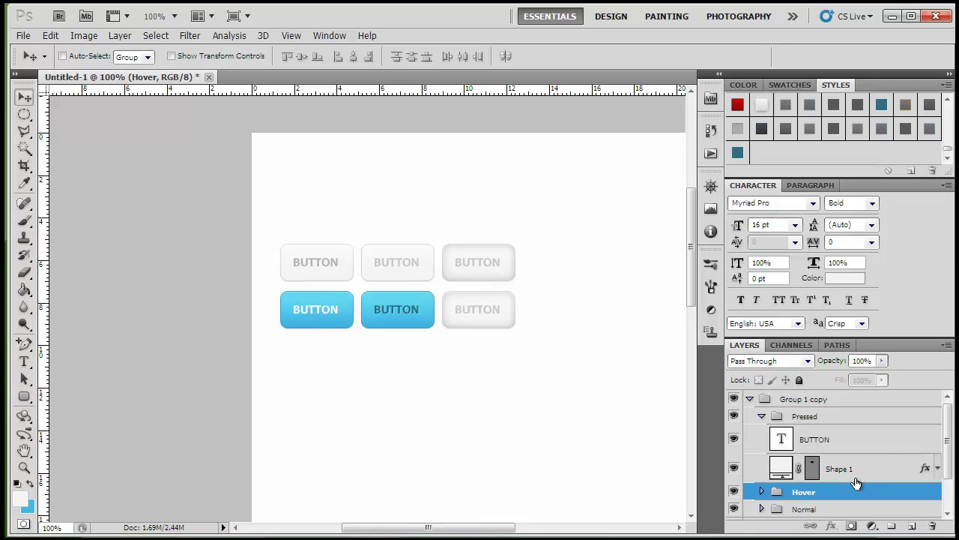
{"action": "right_click", "coordinate": [857, 478]}
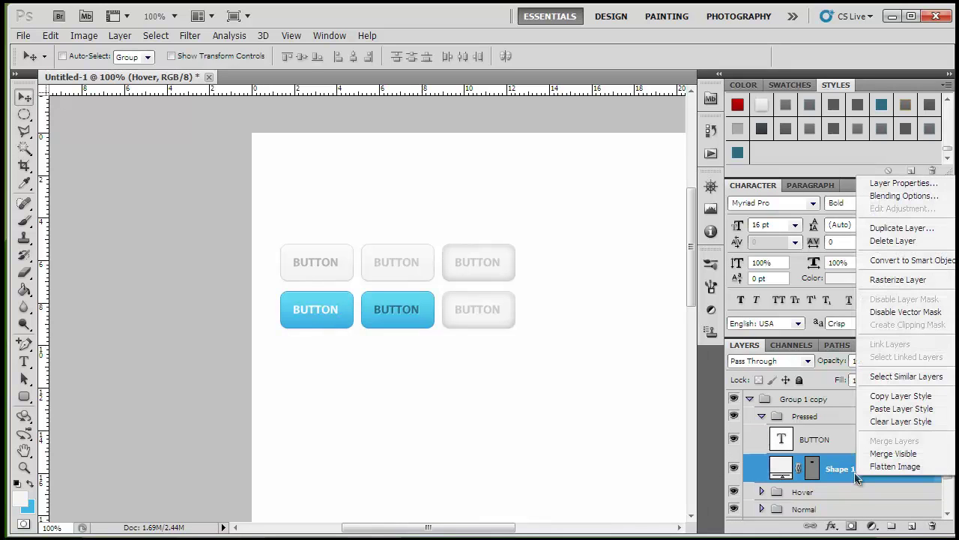
{"action": "left_click", "coordinate": [880, 408]}
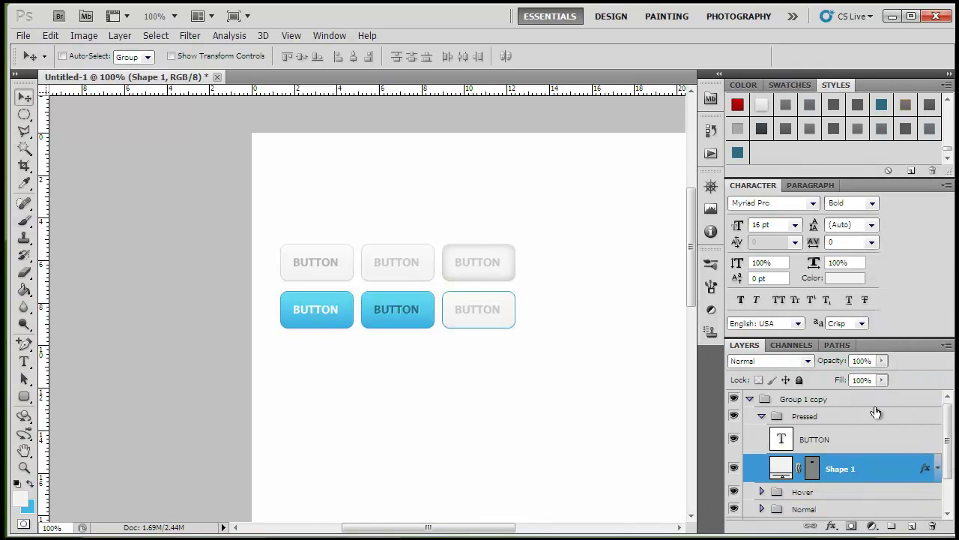
Step: Change the fill colour of the duplicated set's Pressed button shape to blue 42b6e3
{"action": "double_click", "coordinate": [776, 471]}
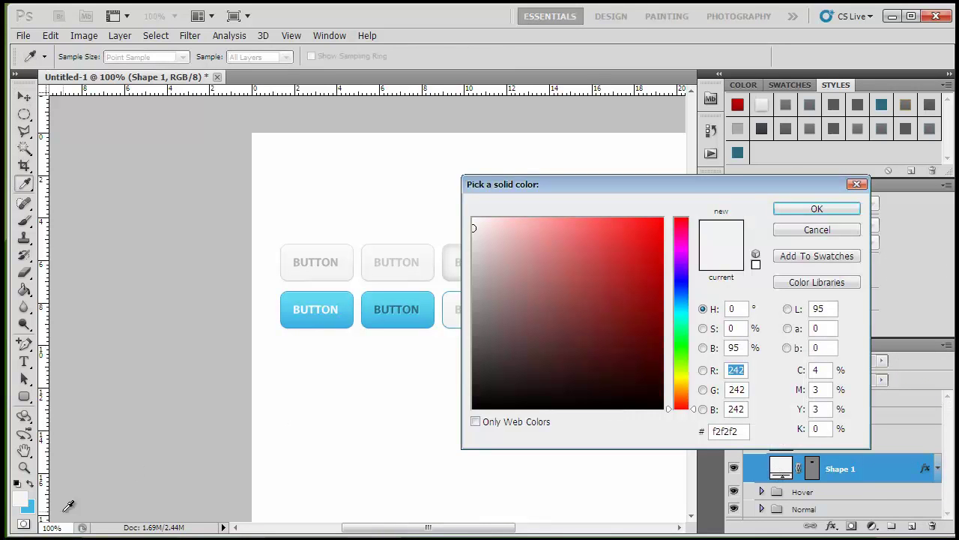
{"action": "left_click", "coordinate": [30, 507]}
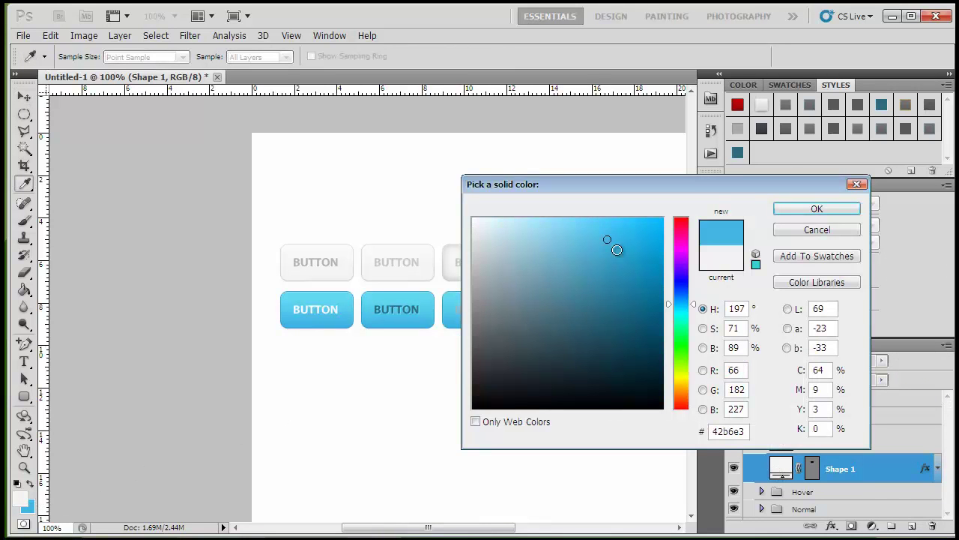
{"action": "left_click", "coordinate": [792, 213]}
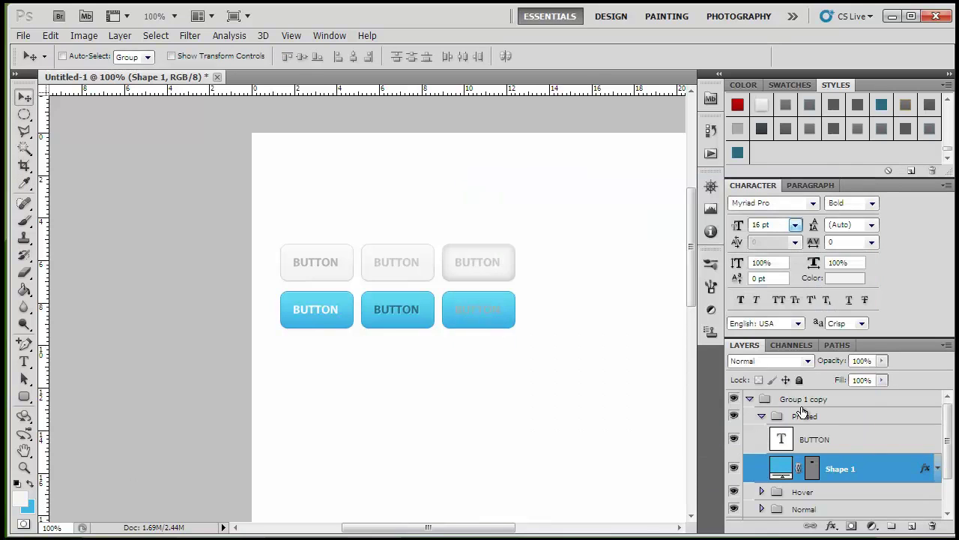
Step: Apply the saved dark teal text style to the Pressed button's BUTTON text and collapse the Pressed group
{"action": "left_click", "coordinate": [816, 441]}
{"action": "key", "text": "7"}
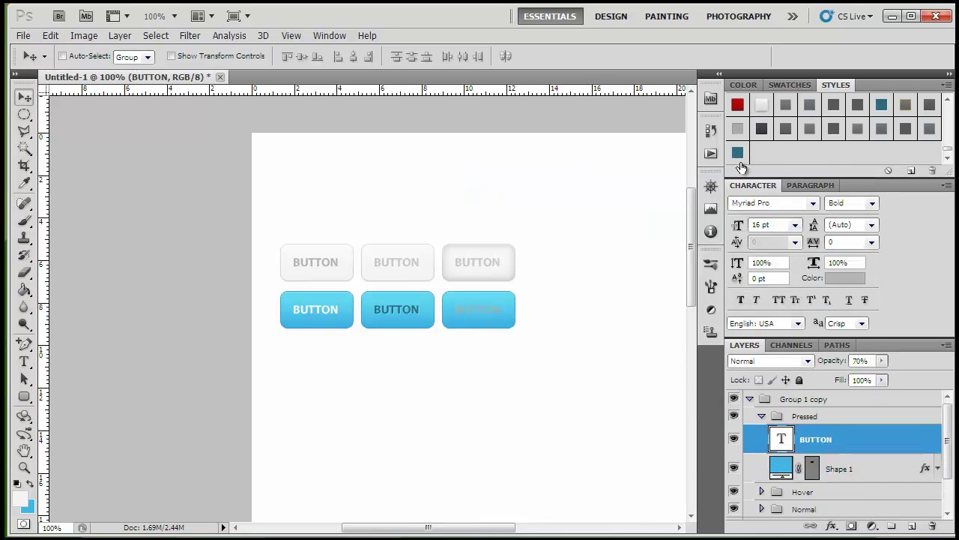
{"action": "left_click", "coordinate": [737, 152]}
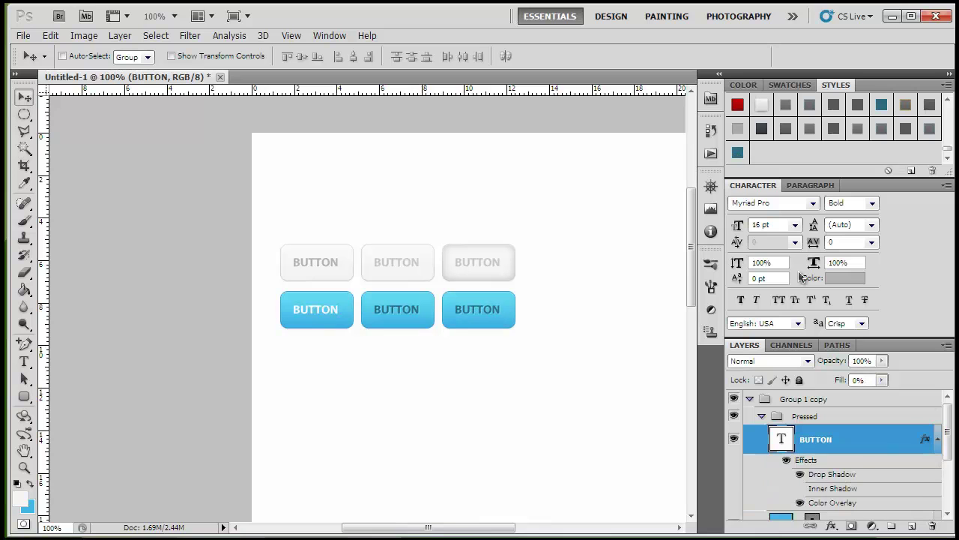
{"action": "left_click", "coordinate": [938, 439]}
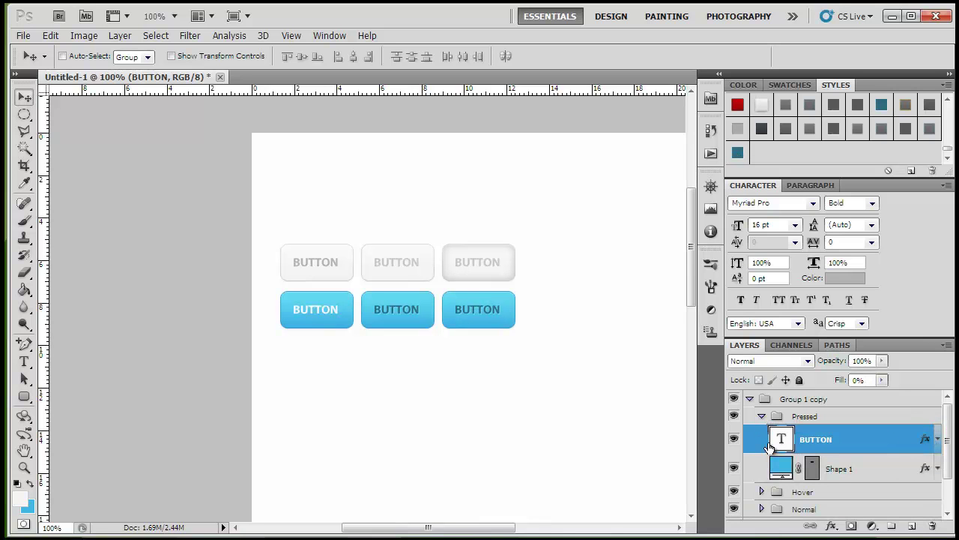
{"action": "left_click", "coordinate": [762, 416]}
Step: Lower the opacity of the blue Hover button's text to make it fainter and collapse the duplicated set's groups
{"action": "left_click", "coordinate": [762, 434]}
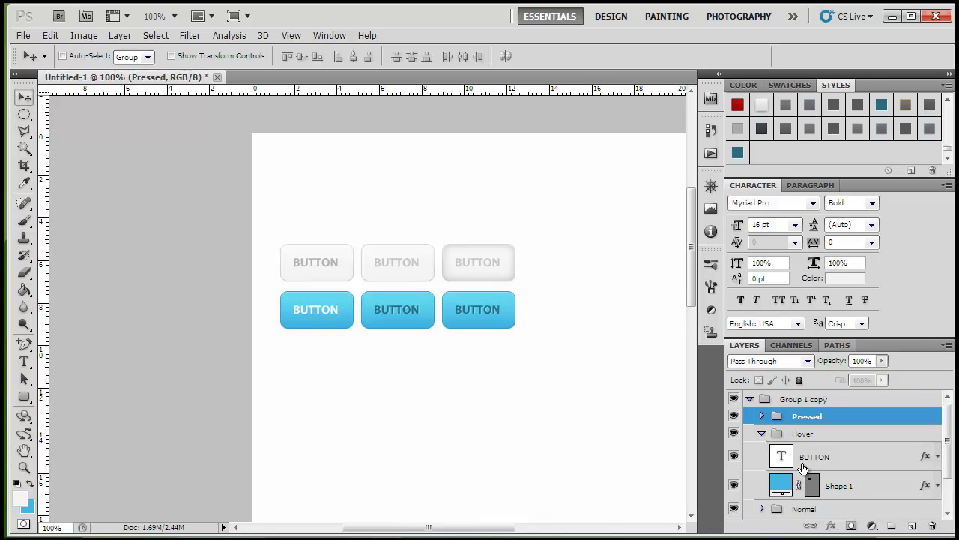
{"action": "left_click", "coordinate": [827, 456]}
{"action": "left_click_drag", "start_coordinate": [832, 369], "coordinate": [815, 367]}
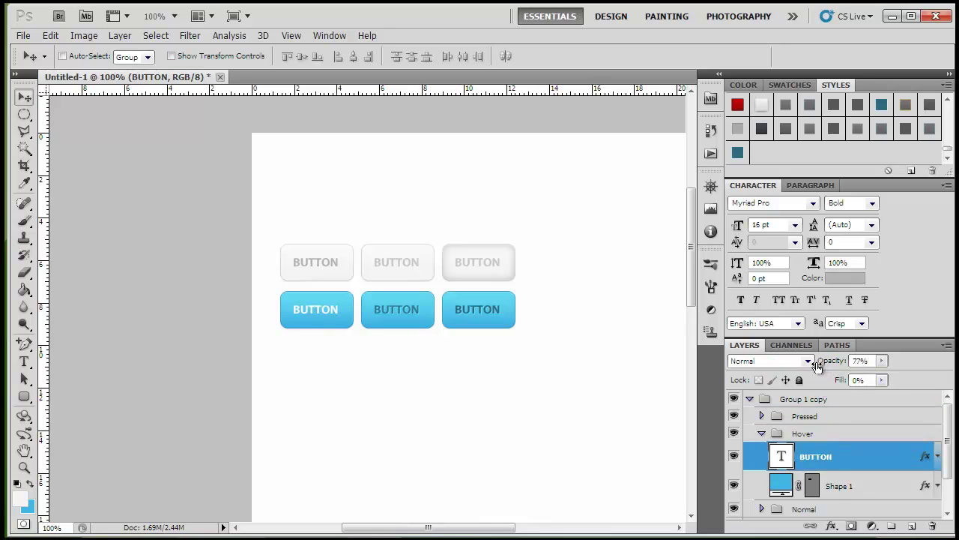
{"action": "left_click", "coordinate": [764, 434]}
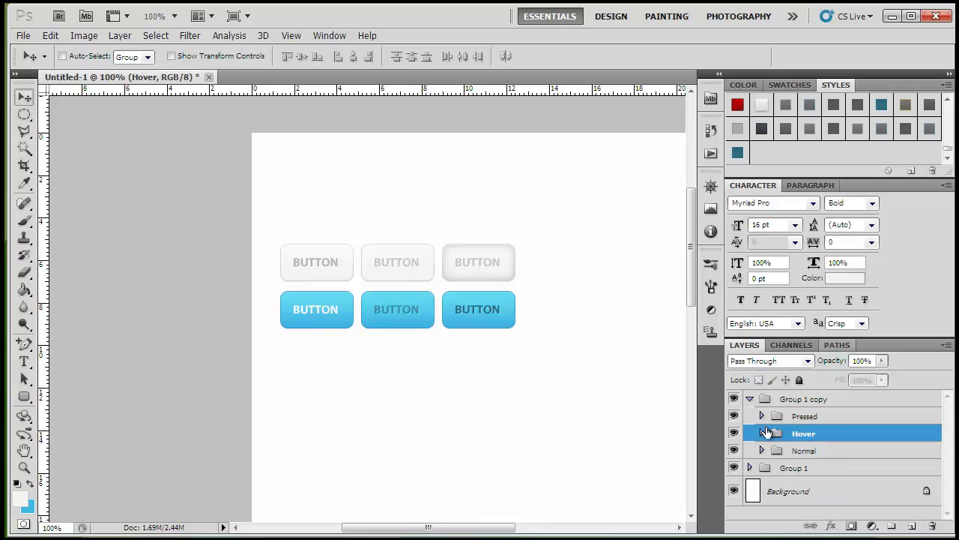
{"action": "left_click", "coordinate": [751, 401]}
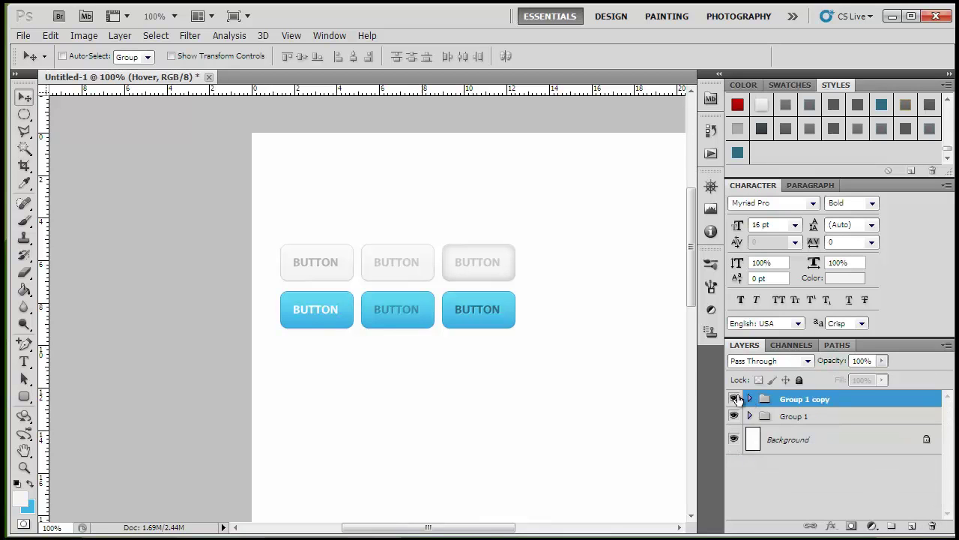
Step: Group the grey and blue button sets together and name the new group Butoane mici
{"action": "scroll", "coordinate": [455, 319], "scroll_direction": "right", "scroll_amount": 3}
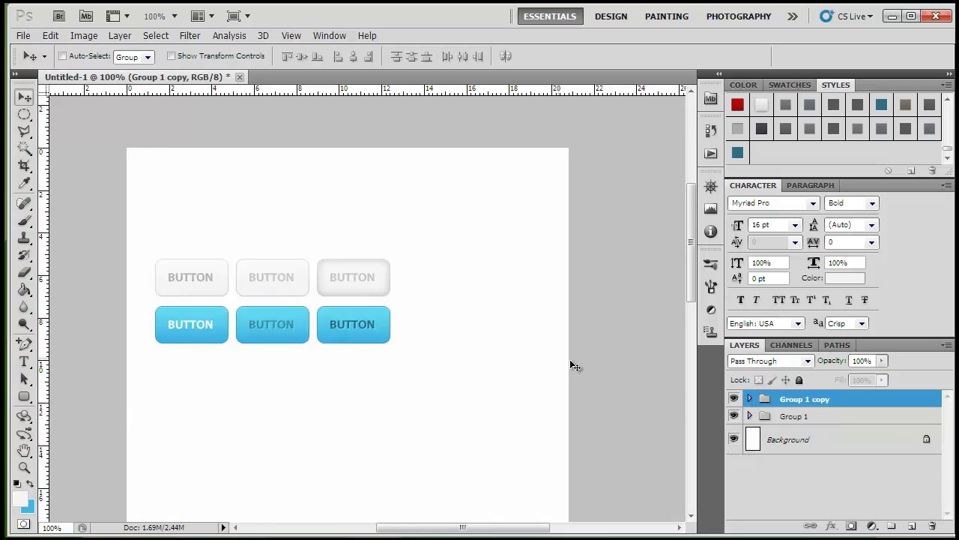
{"action": "left_click", "coordinate": [801, 415], "text": "shift"}
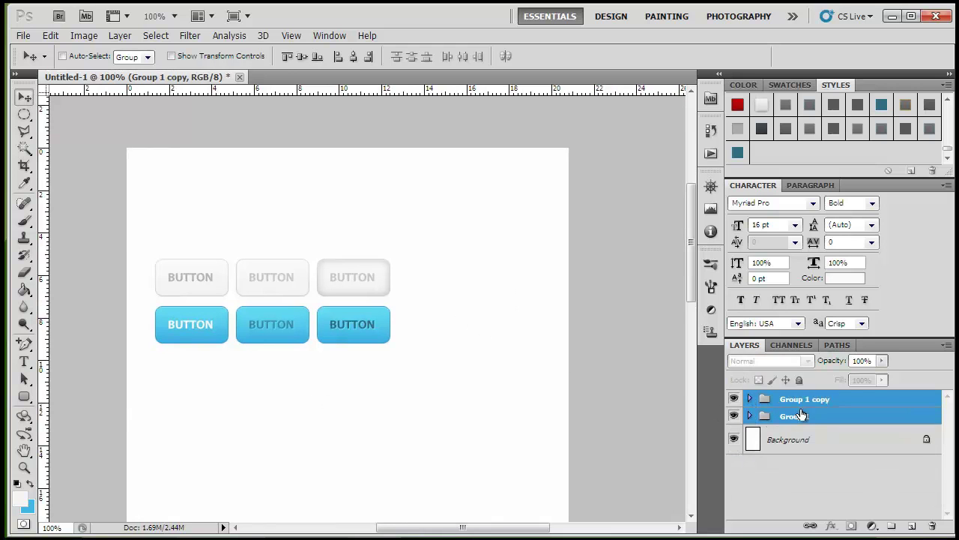
{"action": "key", "text": "ctrl+g"}
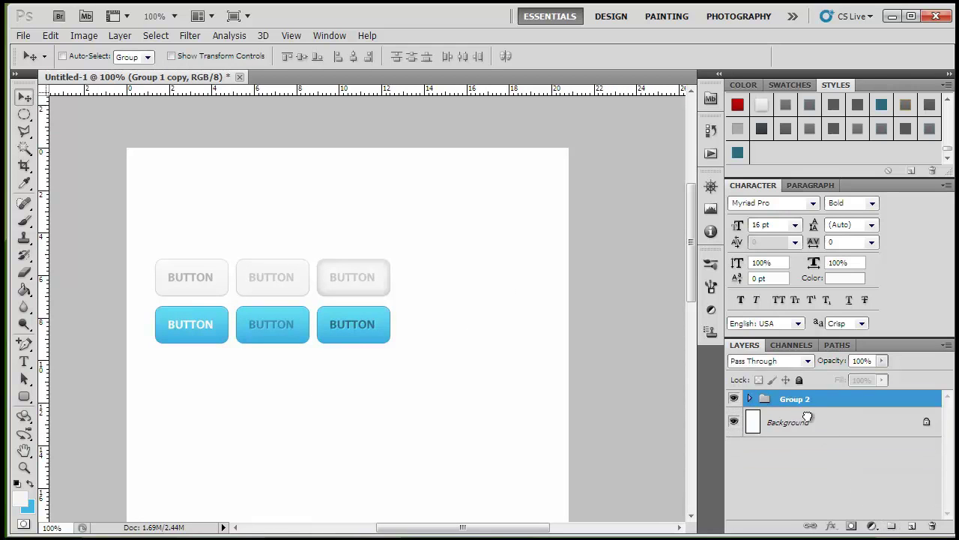
{"action": "double_click", "coordinate": [791, 402]}
{"action": "type", "text": "Butc"}
{"action": "type", "text": "ane mici"}
{"action": "key", "text": "Return"}
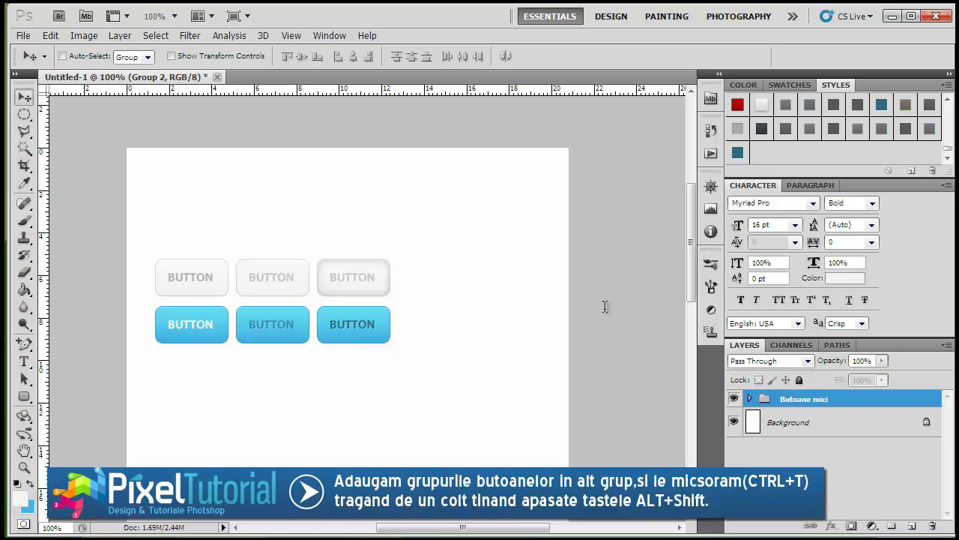
Step: Scale the Butoane mici group down proportionally around its centre to about 74%
{"action": "key", "text": "ctrl+t"}
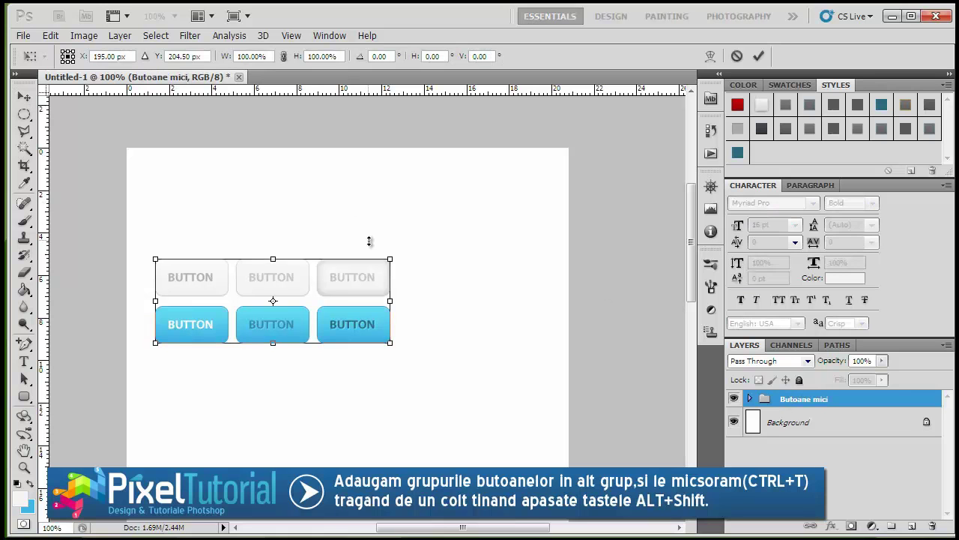
{"action": "left_click_drag", "start_coordinate": [390, 259], "coordinate": [366, 279]}
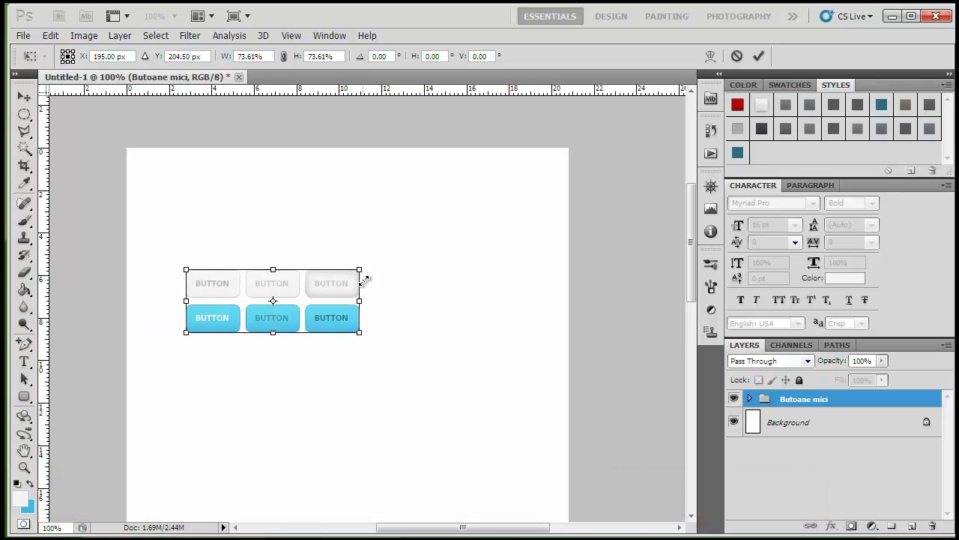
{"action": "key", "text": "Return"}
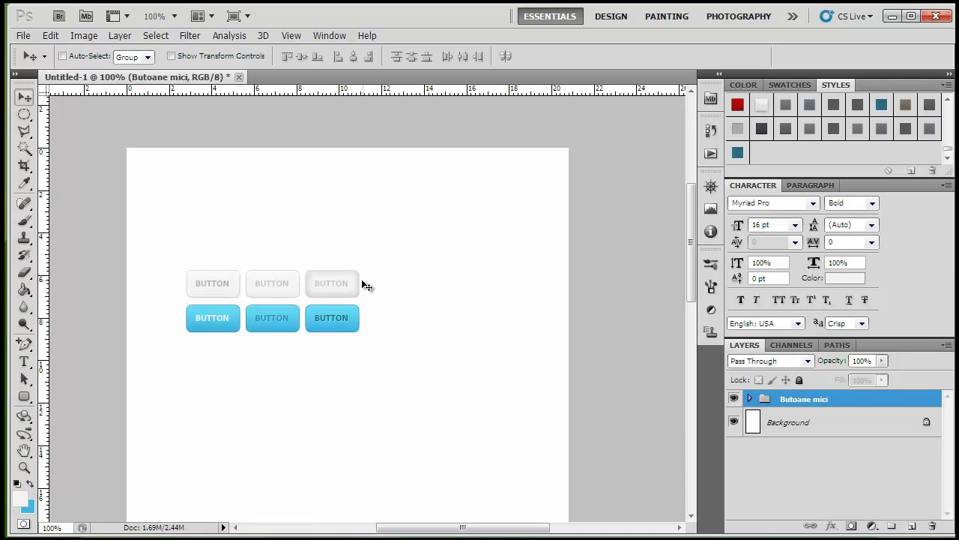
Step: Move the Butoane mici group close to the canvas's left edge and place a duplicate of it to its right
{"action": "left_click_drag", "start_coordinate": [315, 291], "coordinate": [272, 280]}
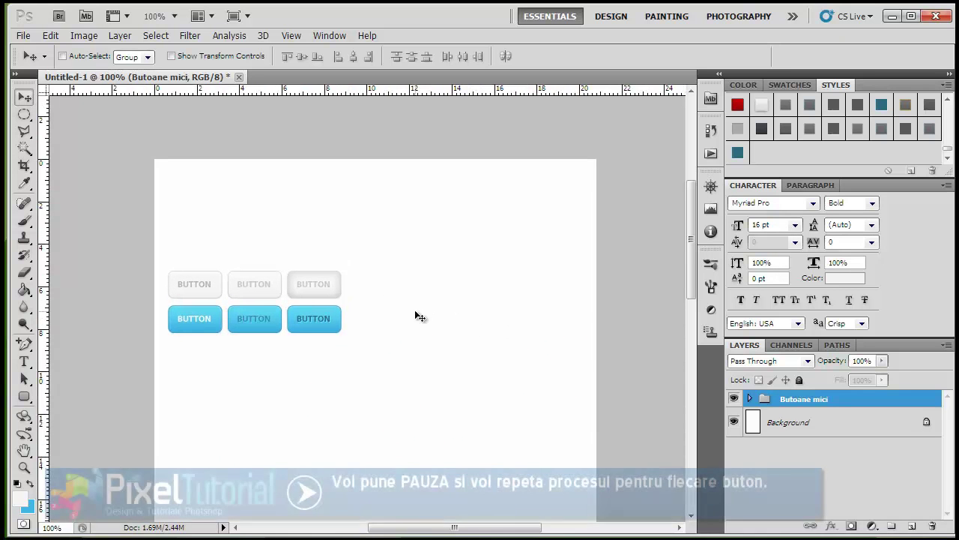
{"action": "left_click_drag", "start_coordinate": [308, 299], "coordinate": [482, 298]}
Step: Choose the Rectangle tool and expand the Butoane mici copy group
{"action": "left_click_drag", "start_coordinate": [24, 397], "coordinate": [81, 398]}
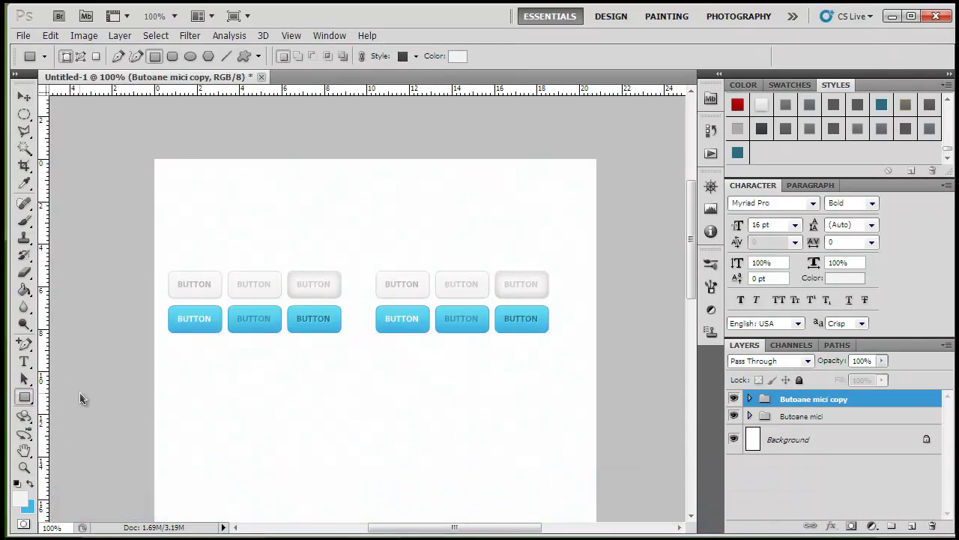
{"action": "key", "text": "ctrl+plus"}
{"action": "left_click_drag", "start_coordinate": [287, 321], "coordinate": [281, 347]}
{"action": "left_click", "coordinate": [752, 399]}
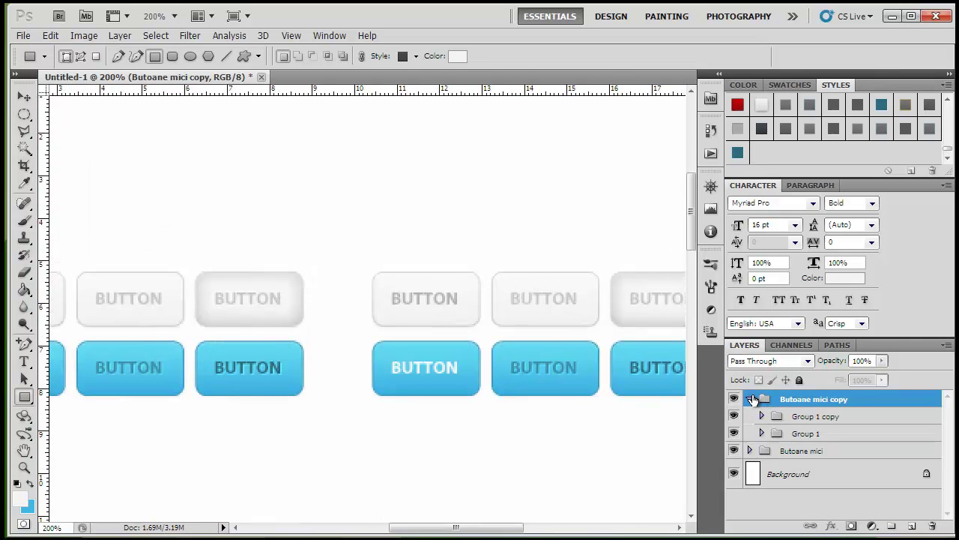
{"action": "left_click", "coordinate": [761, 416]}
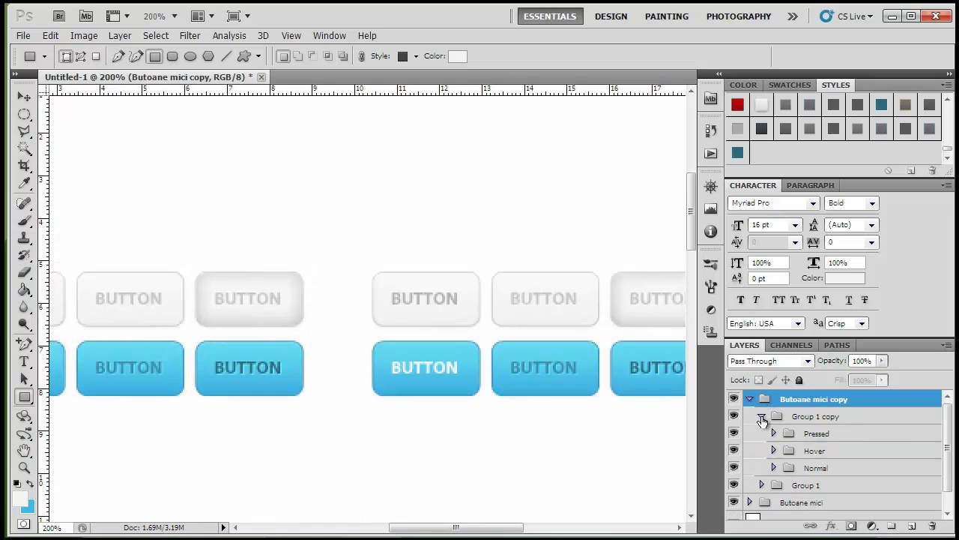
{"action": "left_click", "coordinate": [773, 468]}
{"action": "scroll", "coordinate": [772, 476], "scroll_direction": "down", "scroll_amount": 2}
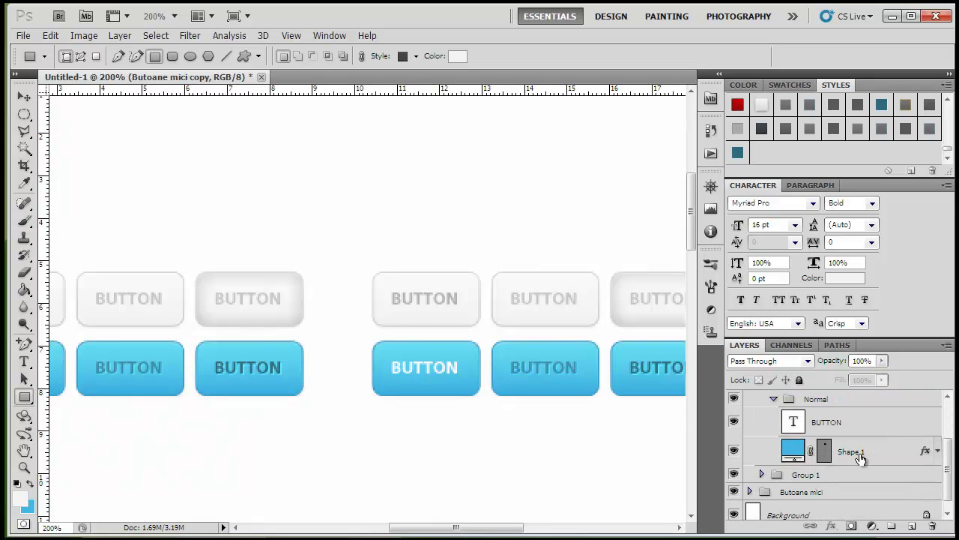
{"action": "scroll", "coordinate": [783, 419], "scroll_direction": "up", "scroll_amount": 1}
{"action": "left_click", "coordinate": [776, 435]}
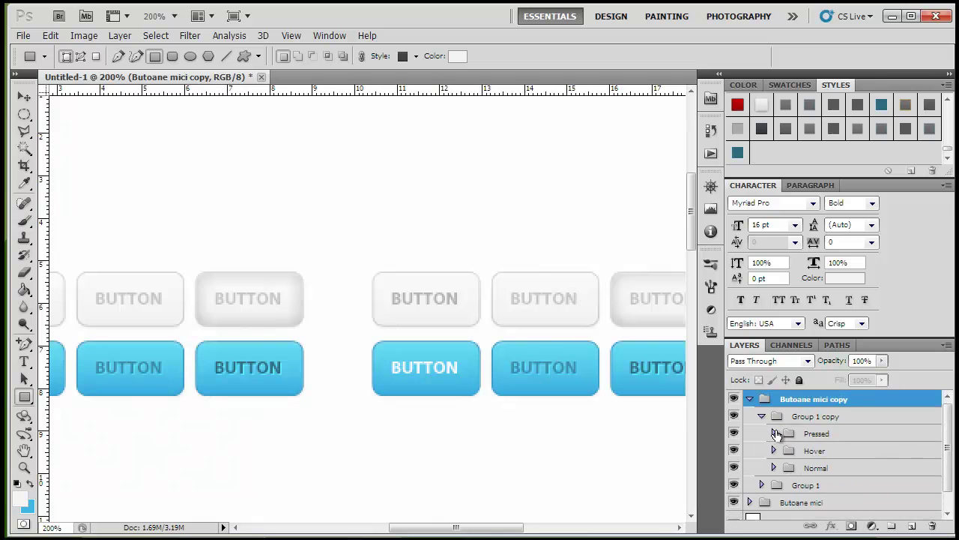
{"action": "left_click", "coordinate": [762, 416]}
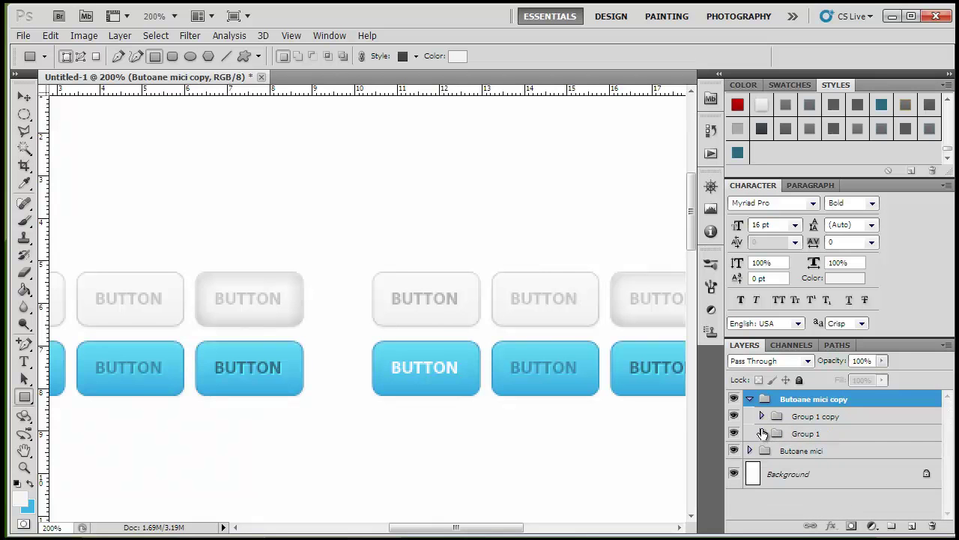
Step: Draw a square-cornered rectangle over the duplicated set's grey Normal button, directly above Shape 1 in Group 1's Normal group
{"action": "left_click", "coordinate": [766, 433]}
{"action": "left_click", "coordinate": [763, 434]}
{"action": "left_click", "coordinate": [774, 485]}
{"action": "scroll", "coordinate": [793, 476], "scroll_direction": "down", "scroll_amount": 2}
{"action": "scroll", "coordinate": [793, 476], "scroll_direction": "down", "scroll_amount": 1}
{"action": "left_click", "coordinate": [829, 483]}
{"action": "left_click_drag", "start_coordinate": [368, 271], "coordinate": [482, 328]}
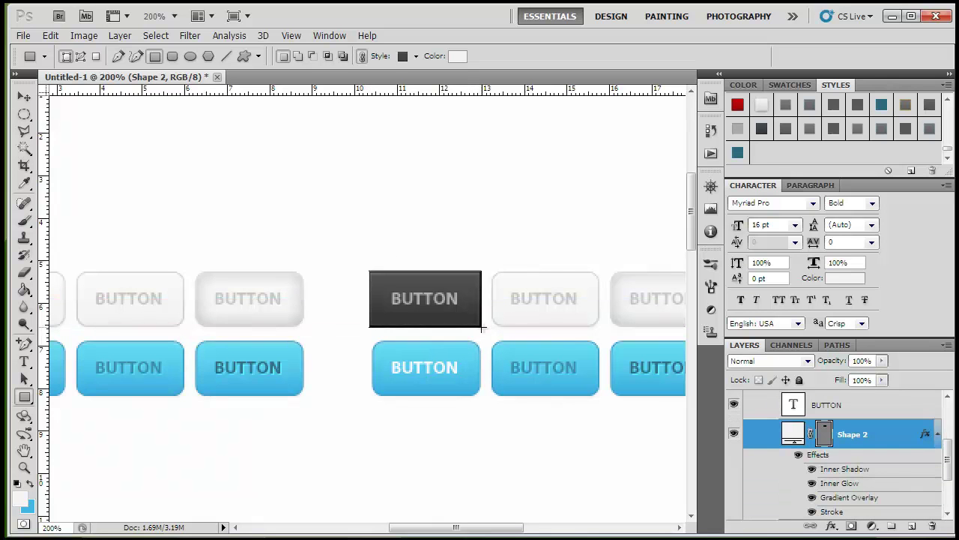
Step: Move the layer effects from Shape 1 onto the new rectangle and delete the rounded Shape 1 layer
{"action": "left_click", "coordinate": [938, 434]}
{"action": "left_click_drag", "start_coordinate": [925, 463], "coordinate": [925, 437]}
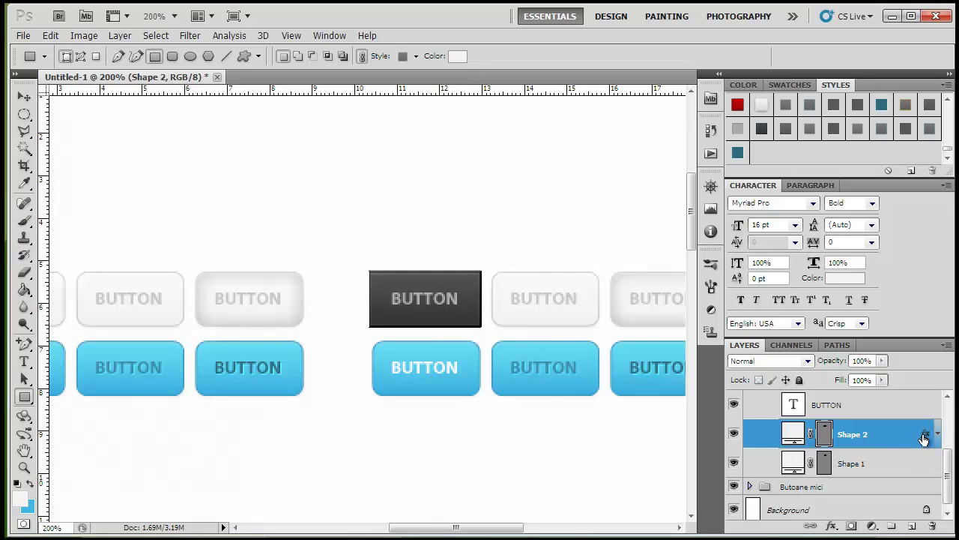
{"action": "left_click", "coordinate": [822, 439]}
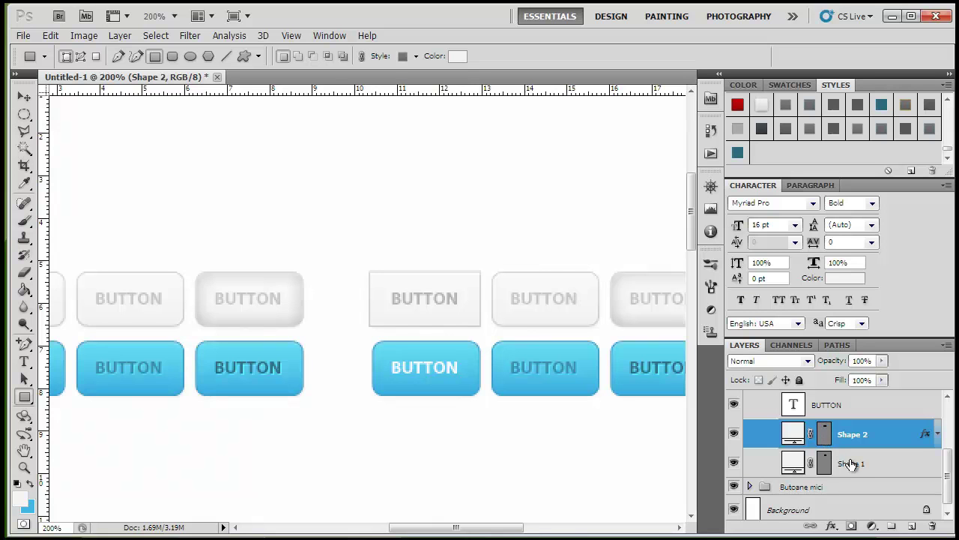
{"action": "left_click_drag", "start_coordinate": [850, 464], "coordinate": [933, 526]}
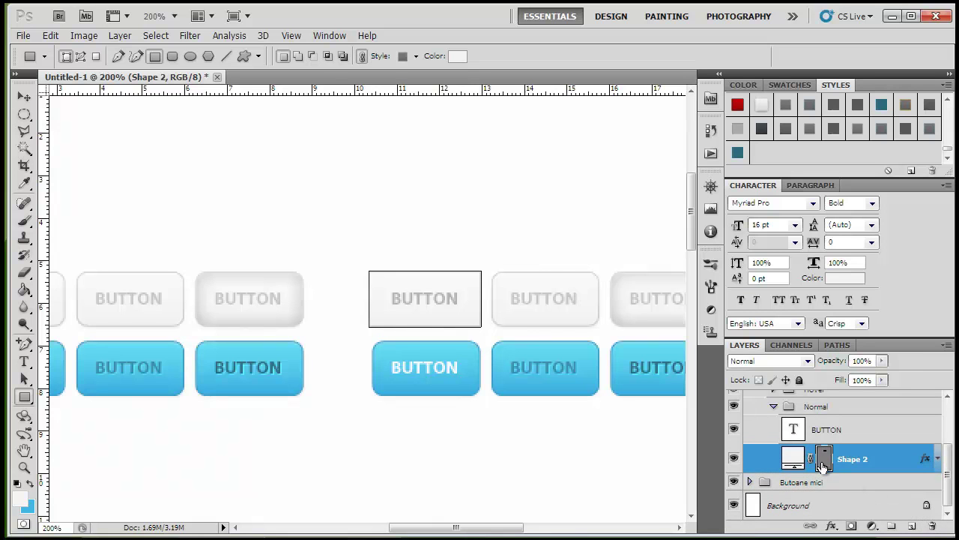
{"action": "left_click", "coordinate": [822, 464]}
Step: Collapse the Butoane mici copy group and group it together with Butoane mici
{"action": "left_click_drag", "start_coordinate": [617, 387], "coordinate": [558, 392]}
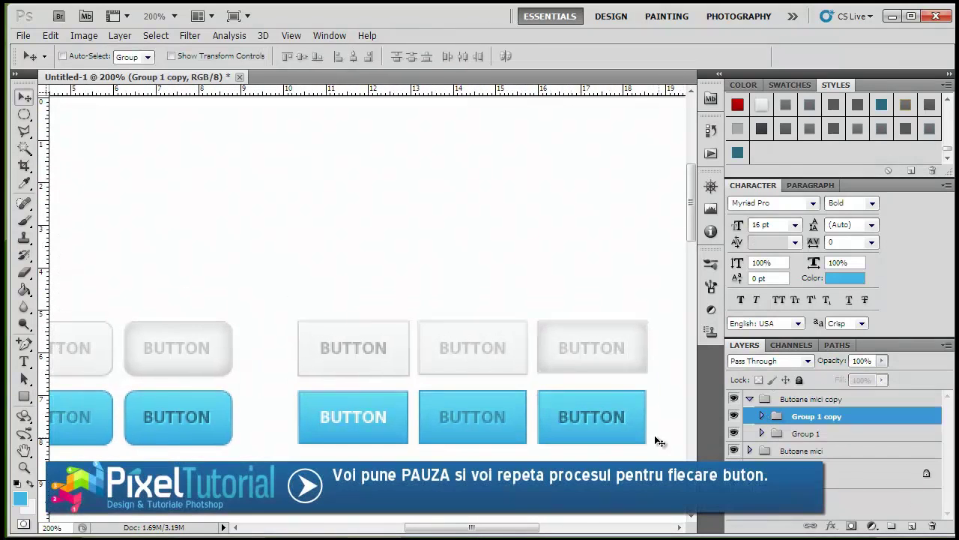
{"action": "left_click_drag", "start_coordinate": [533, 384], "coordinate": [529, 357]}
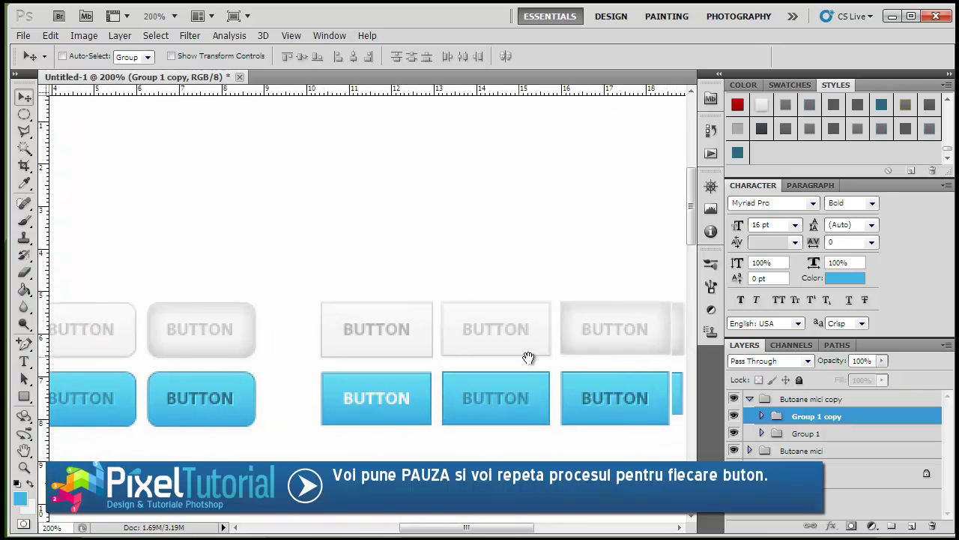
{"action": "key", "text": "ctrl+minus"}
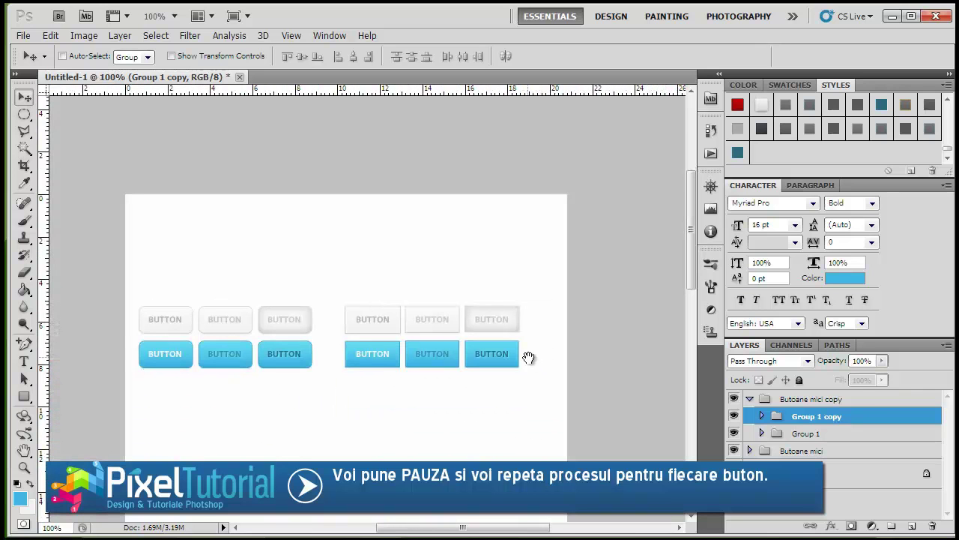
{"action": "left_click_drag", "start_coordinate": [527, 357], "coordinate": [564, 359]}
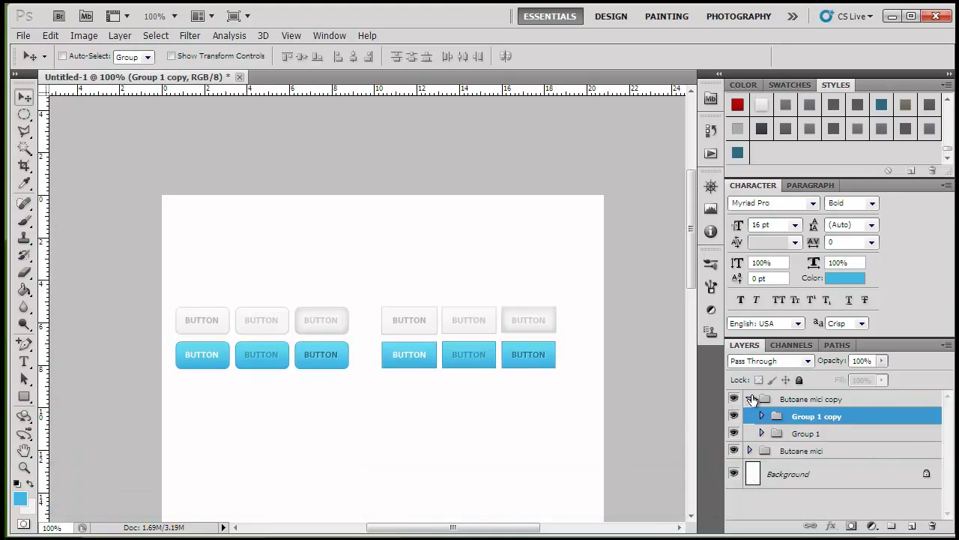
{"action": "left_click", "coordinate": [751, 399]}
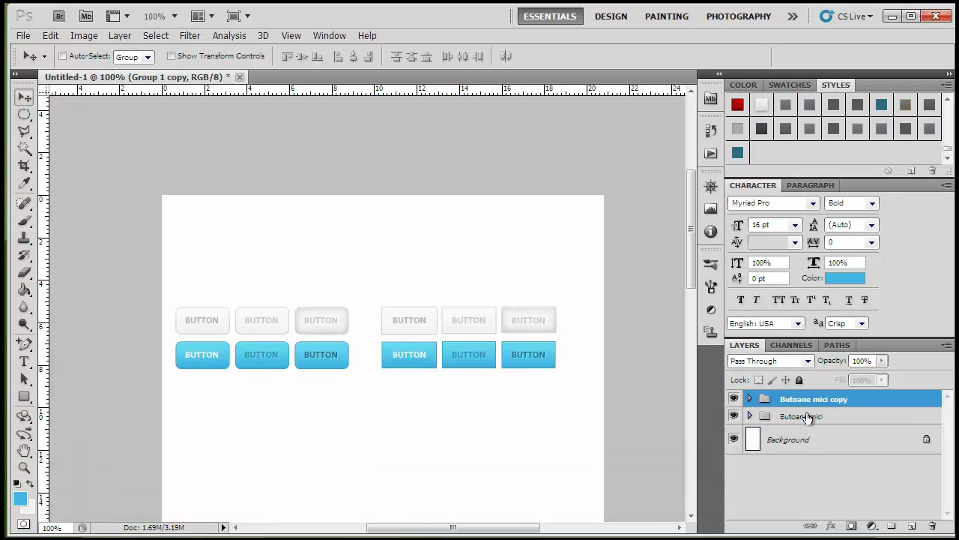
{"action": "left_click", "coordinate": [817, 417], "text": "shift"}
{"action": "left_click_drag", "start_coordinate": [820, 418], "coordinate": [892, 524]}
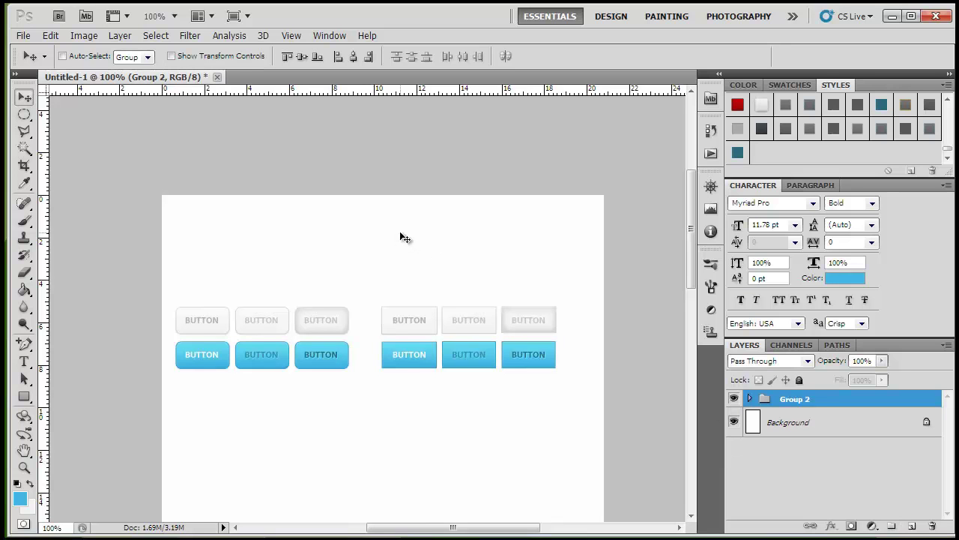
Step: Centre the combined button group horizontally on the canvas and clear the selection
{"action": "key", "text": "ctrl+a"}
{"action": "left_click", "coordinate": [354, 58]}
{"action": "key", "text": "ctrl+d"}
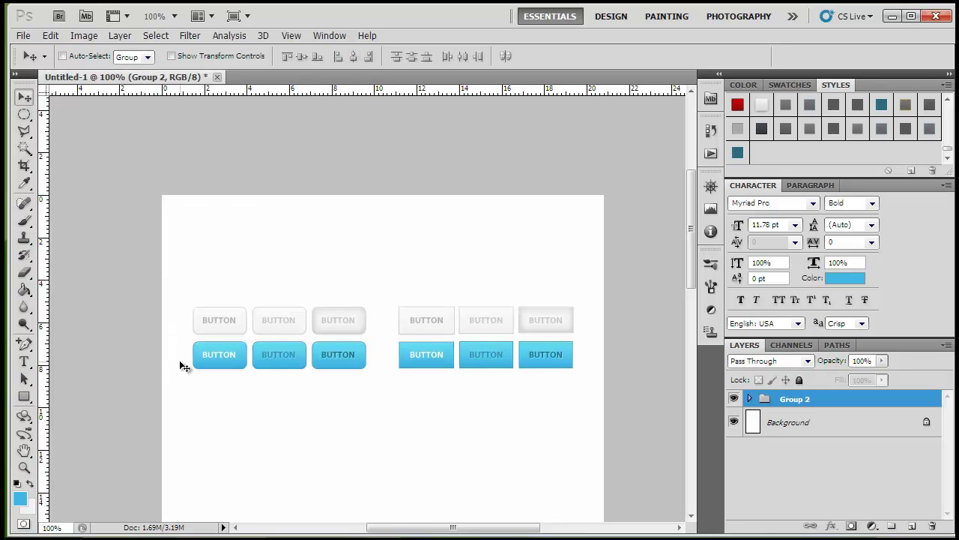
Step: Draw a rounded rectangle with 10 px radius, about 7 cm wide and 2 cm high, below the rounded blue buttons
{"action": "key", "text": "ctrl+plus"}
{"action": "left_click_drag", "start_coordinate": [238, 415], "coordinate": [329, 217]}
{"action": "left_click", "coordinate": [24, 396]}
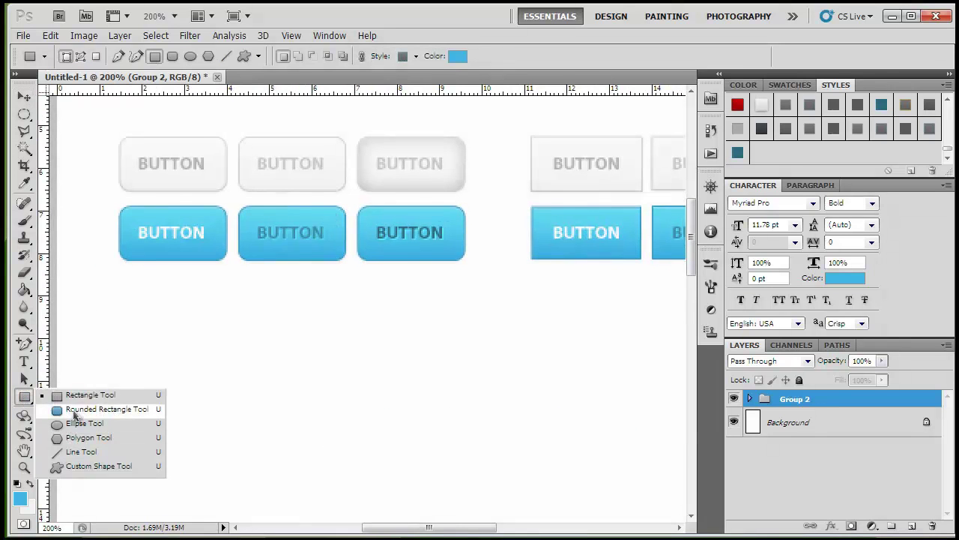
{"action": "left_click", "coordinate": [81, 410]}
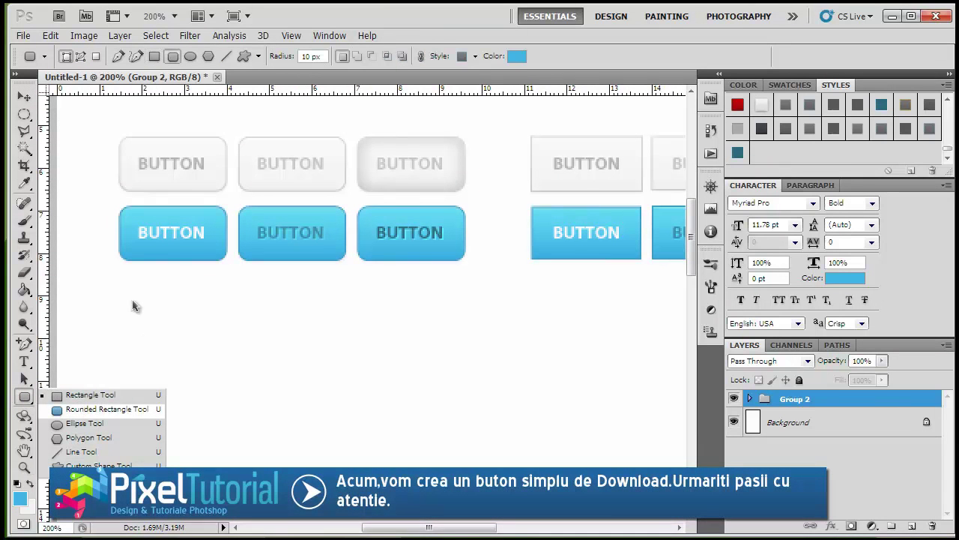
{"action": "left_click_drag", "start_coordinate": [113, 314], "coordinate": [415, 403]}
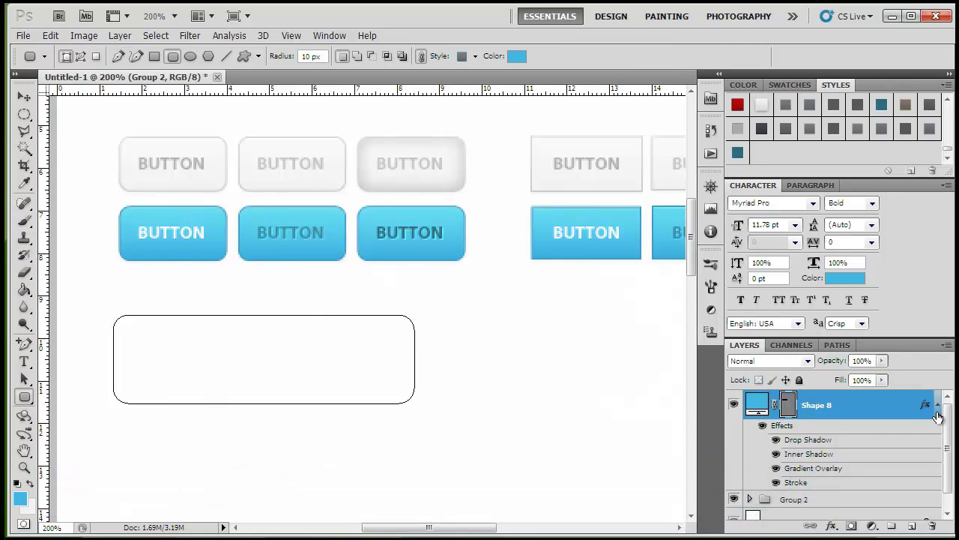
{"action": "left_click", "coordinate": [936, 413]}
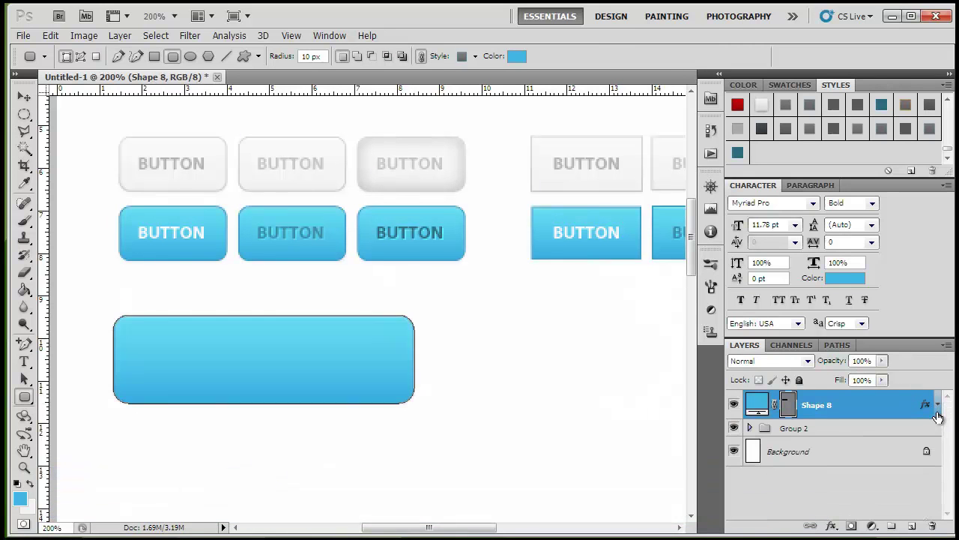
Step: Change the wide rounded rectangle's fill colour to light grey f2f2f2 and hide its path outline
{"action": "double_click", "coordinate": [757, 407]}
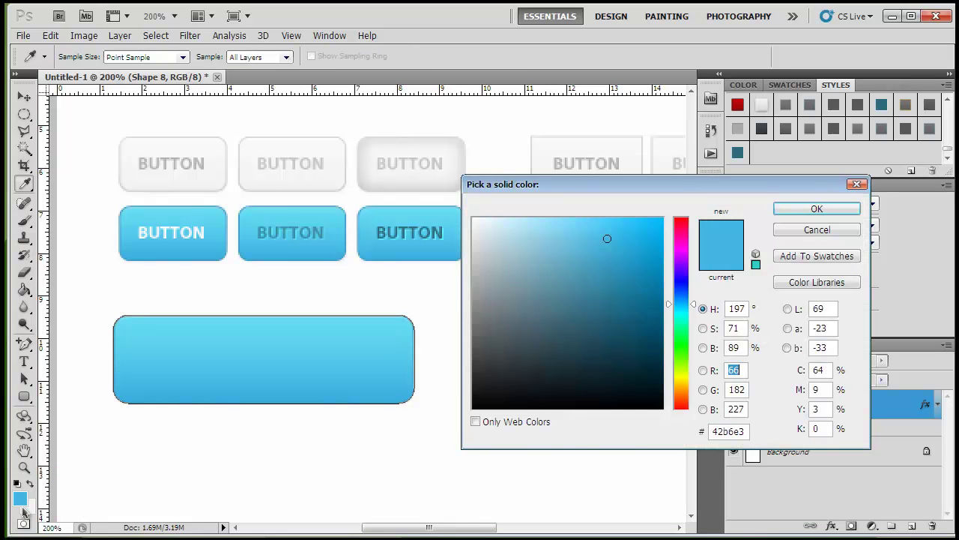
{"action": "left_click", "coordinate": [29, 506]}
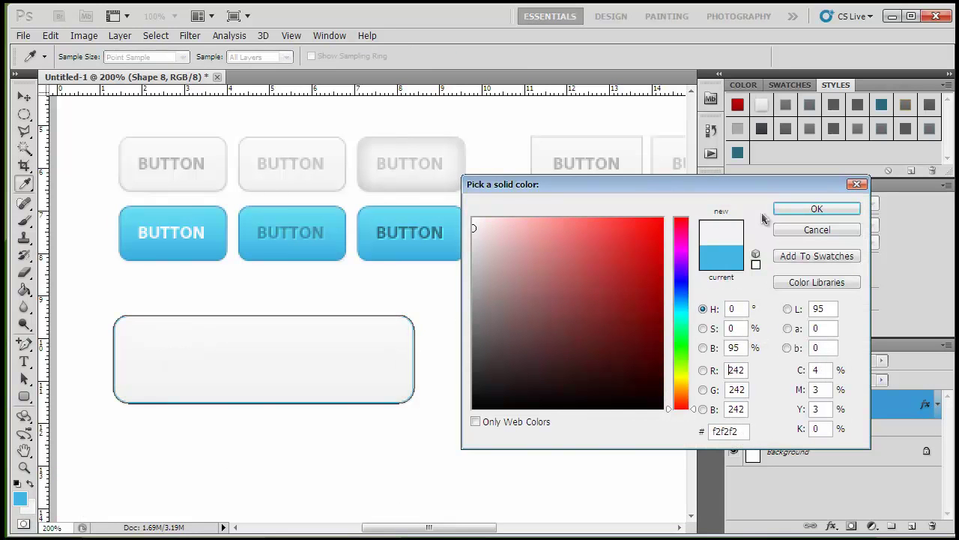
{"action": "key", "text": "Return"}
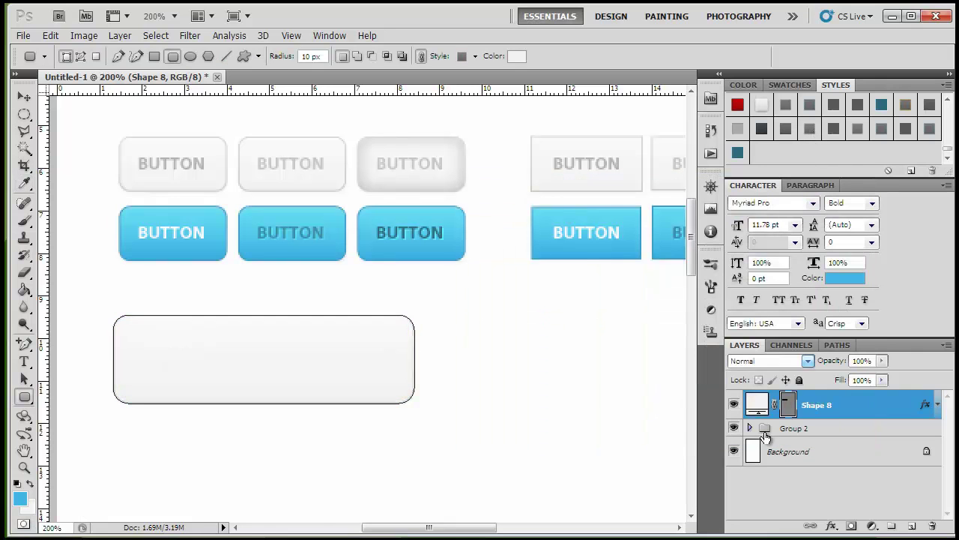
{"action": "left_click", "coordinate": [787, 412]}
Step: Draw a blue rounded square about 2 cm wide with 10 px radius over the left end of the wide grey button
{"action": "left_click_drag", "start_coordinate": [626, 414], "coordinate": [652, 418]}
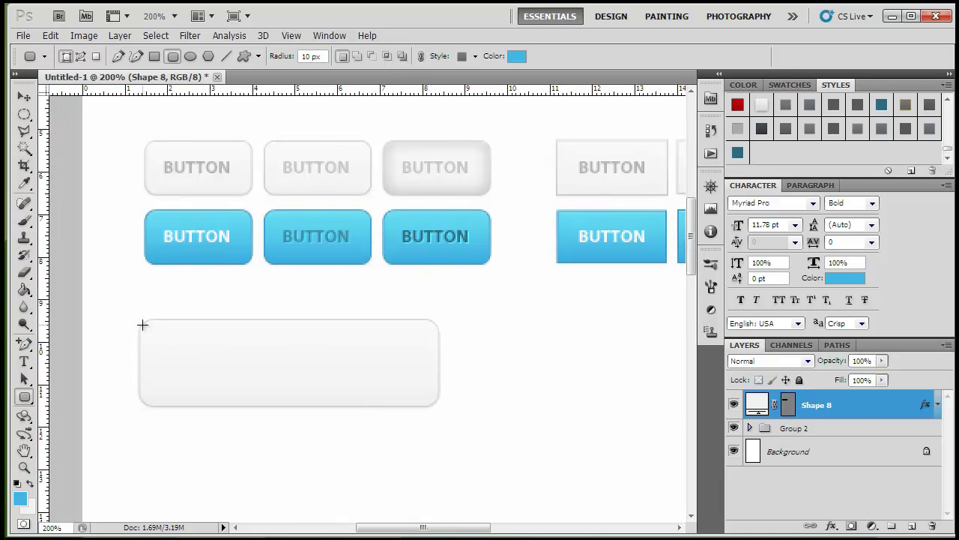
{"action": "left_click_drag", "start_coordinate": [139, 320], "coordinate": [229, 406]}
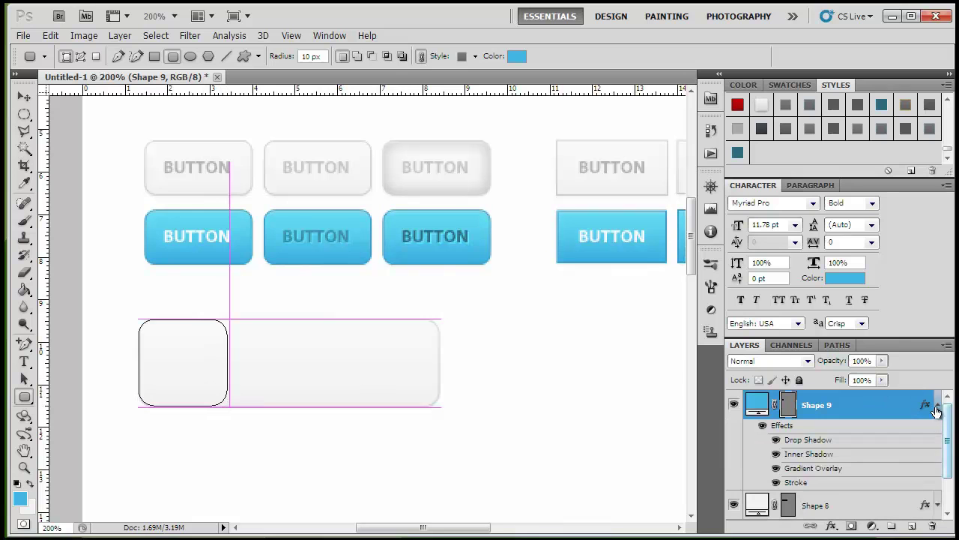
{"action": "left_click", "coordinate": [882, 129]}
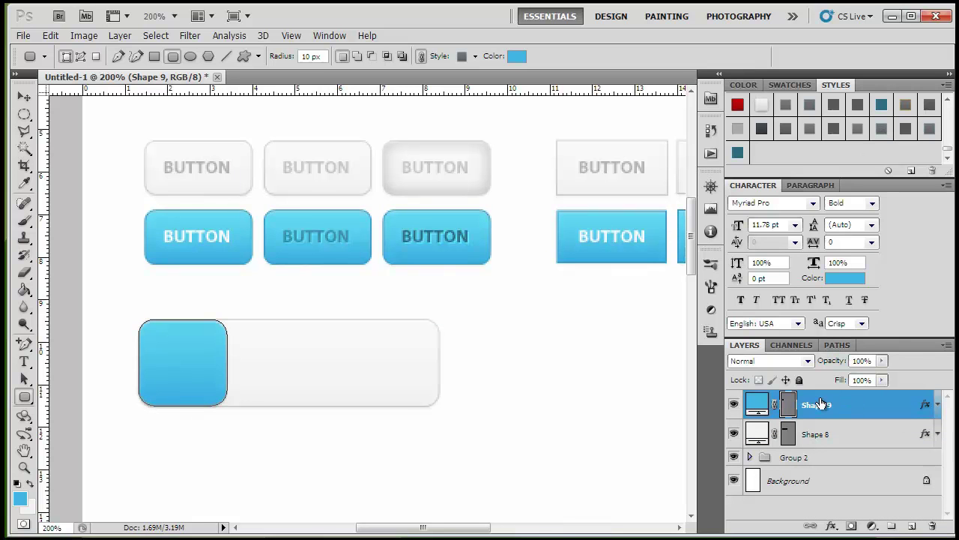
{"action": "left_click", "coordinate": [789, 405]}
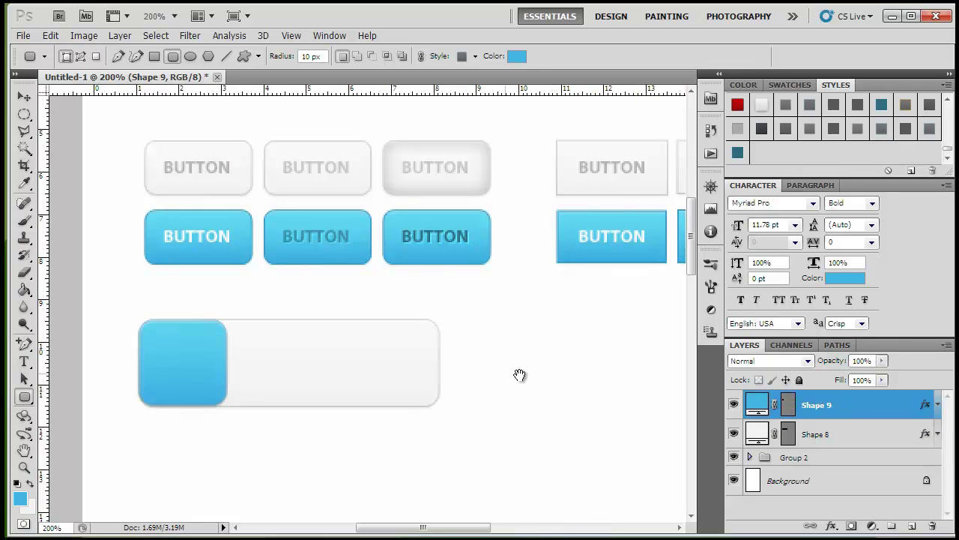
Step: Add the blue bold 16 pt text DOWNLOAD on the wide grey button and shift it down slightly to its vertical middle
{"action": "scroll", "coordinate": [517, 374], "scroll_direction": "left", "scroll_amount": 1}
{"action": "key", "text": "t"}
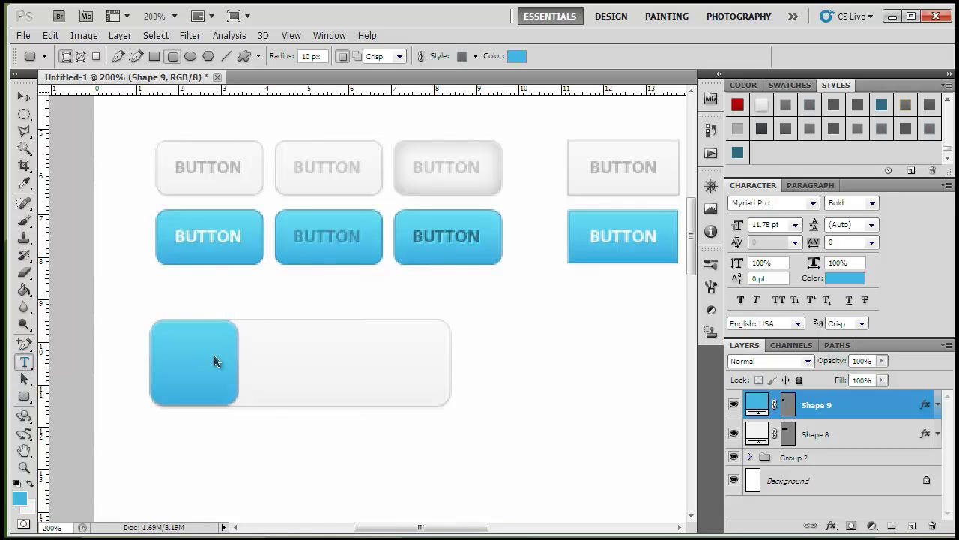
{"action": "left_click", "coordinate": [263, 360]}
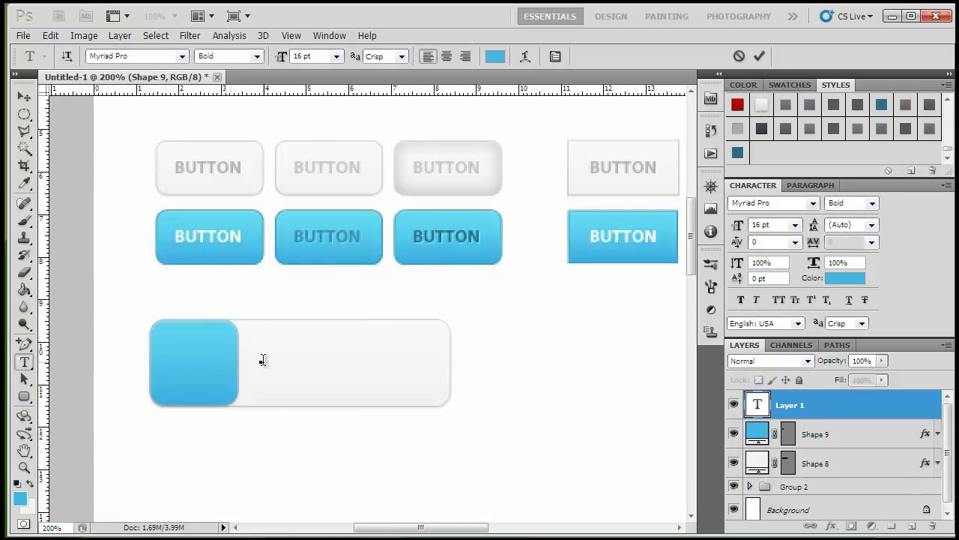
{"action": "type", "text": "DOWNLOAD"}
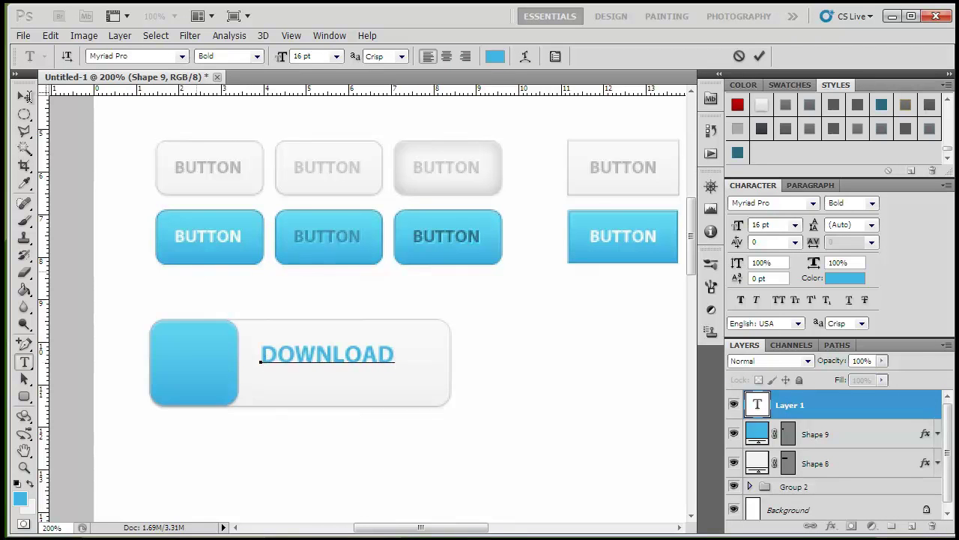
{"action": "left_click", "coordinate": [26, 96]}
{"action": "left_click_drag", "start_coordinate": [295, 356], "coordinate": [296, 361]}
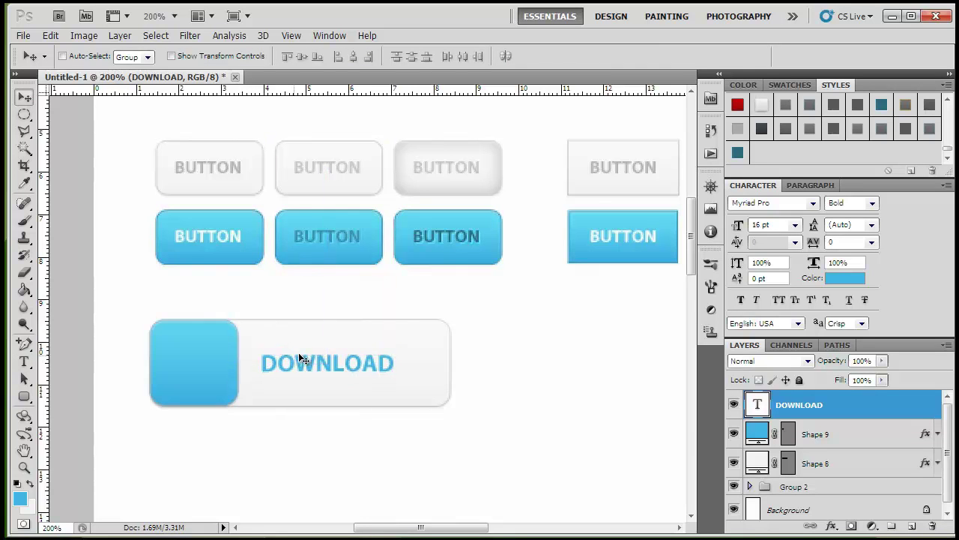
Step: Enlarge the DOWNLOAD text proportionally to about 132% and centre it in the grey area beside the blue square
{"action": "key", "text": "ctrl+t"}
{"action": "left_click_drag", "start_coordinate": [395, 351], "coordinate": [417, 342]}
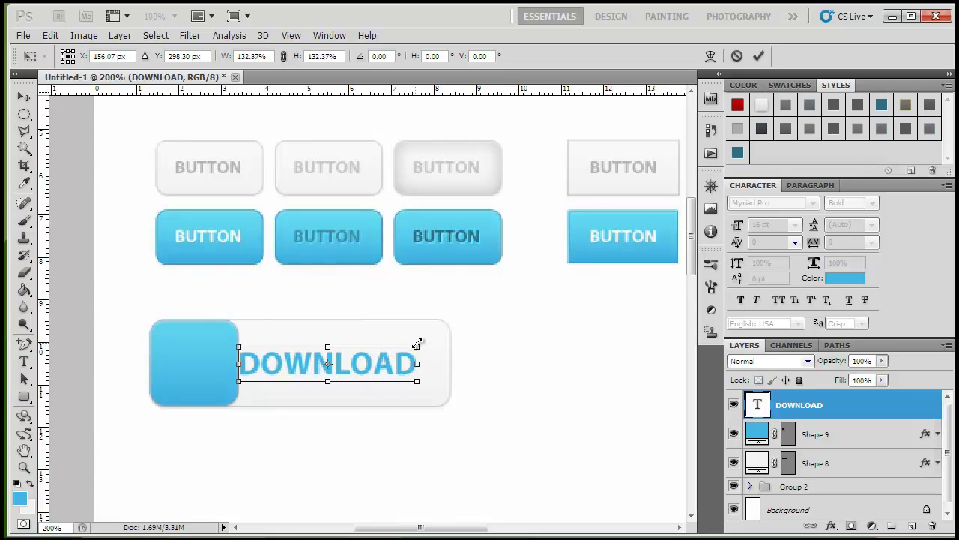
{"action": "key", "text": "Return"}
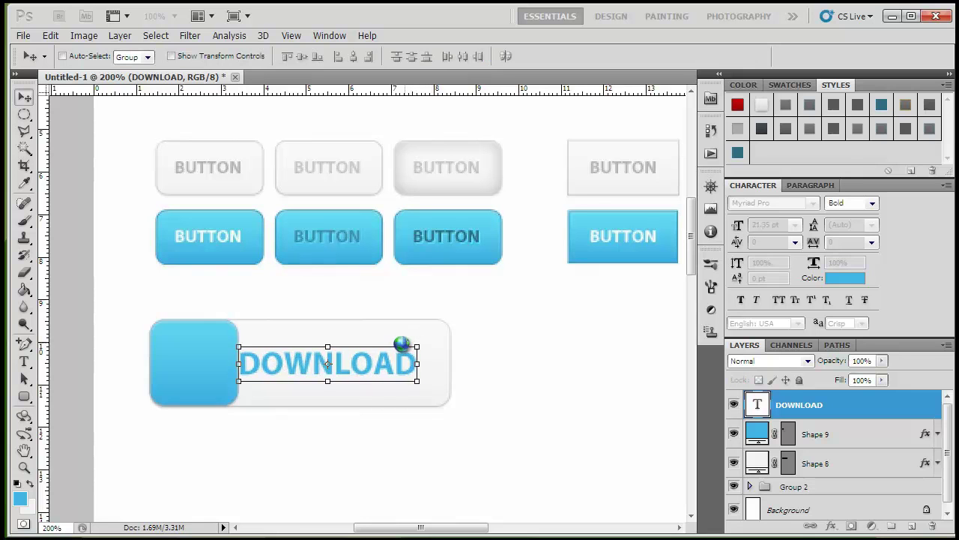
{"action": "mouse_move", "coordinate": [405, 358]}
{"action": "left_mouse_down"}
{"action": "mouse_move", "coordinate": [428, 353]}
{"action": "mouse_move", "coordinate": [416, 352]}
{"action": "left_mouse_up"}
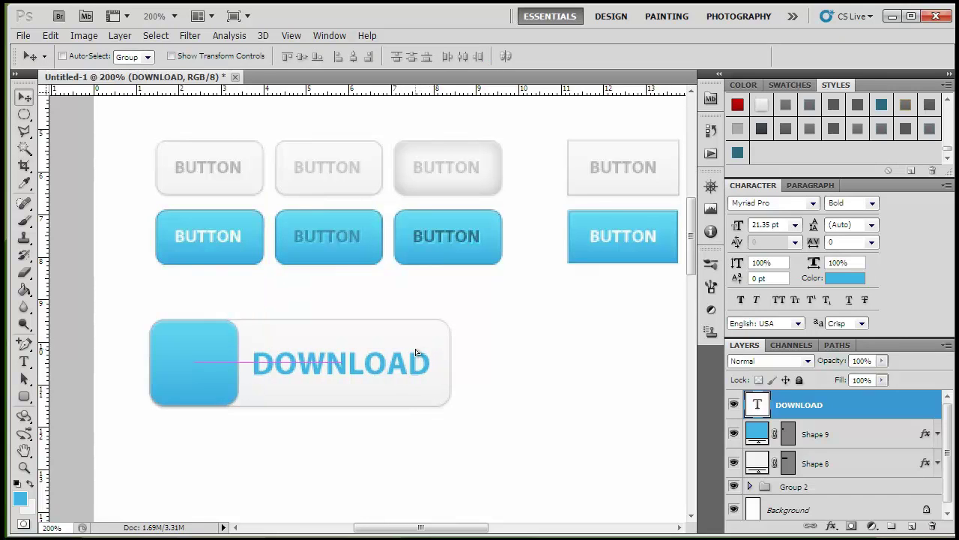
Step: Draw a light grey solid arrow custom shape about 1.5 cm wide inside the blue square of the Download button
{"action": "left_click", "coordinate": [23, 397]}
{"action": "left_click", "coordinate": [23, 402]}
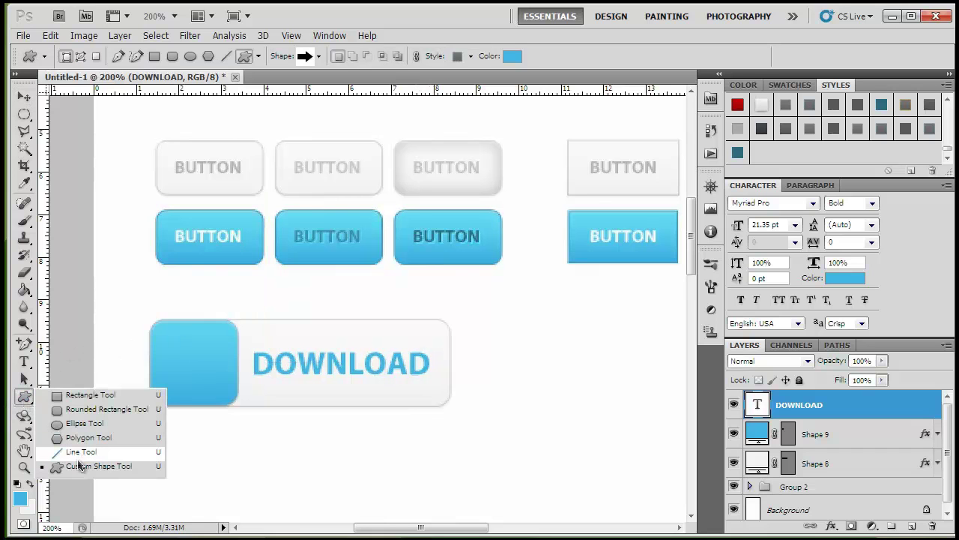
{"action": "left_click", "coordinate": [79, 455]}
{"action": "left_click", "coordinate": [24, 397]}
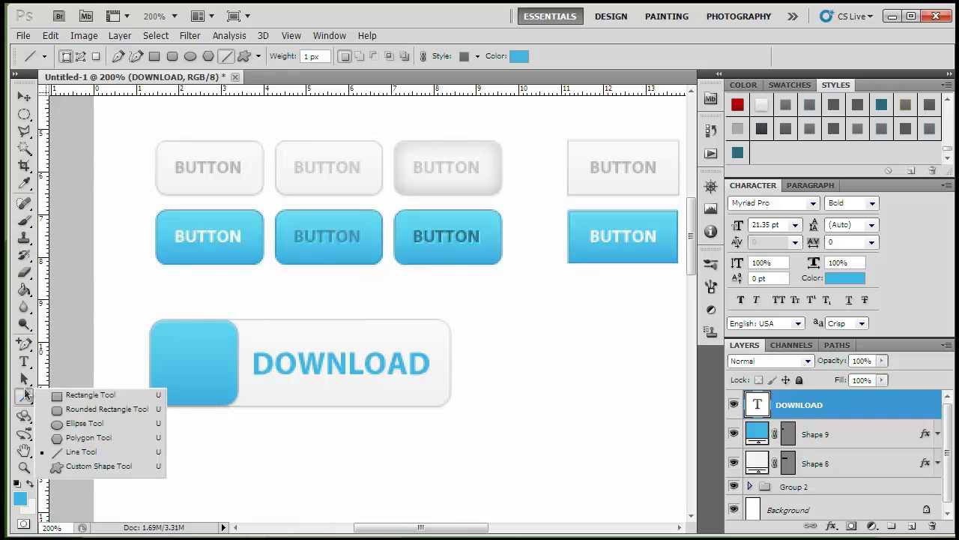
{"action": "left_click", "coordinate": [79, 469]}
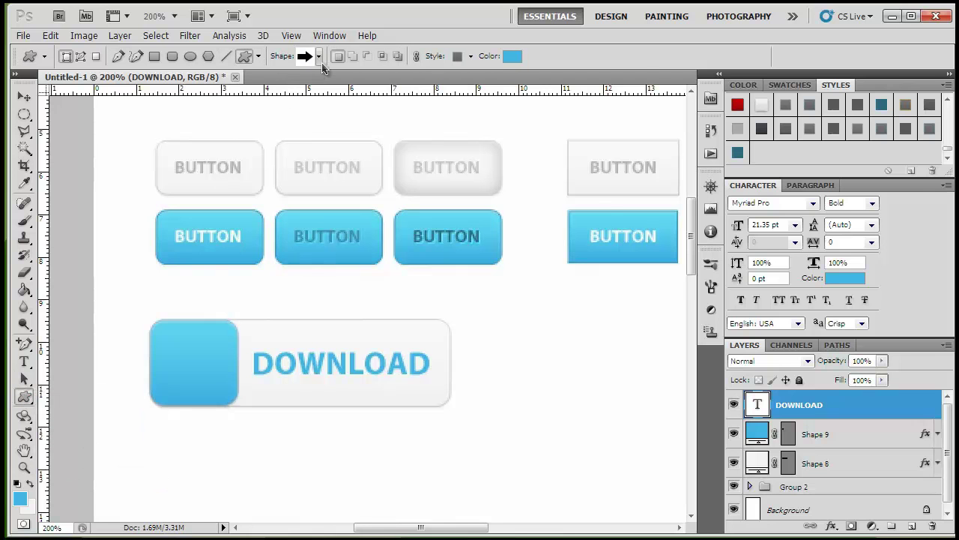
{"action": "left_click", "coordinate": [319, 56]}
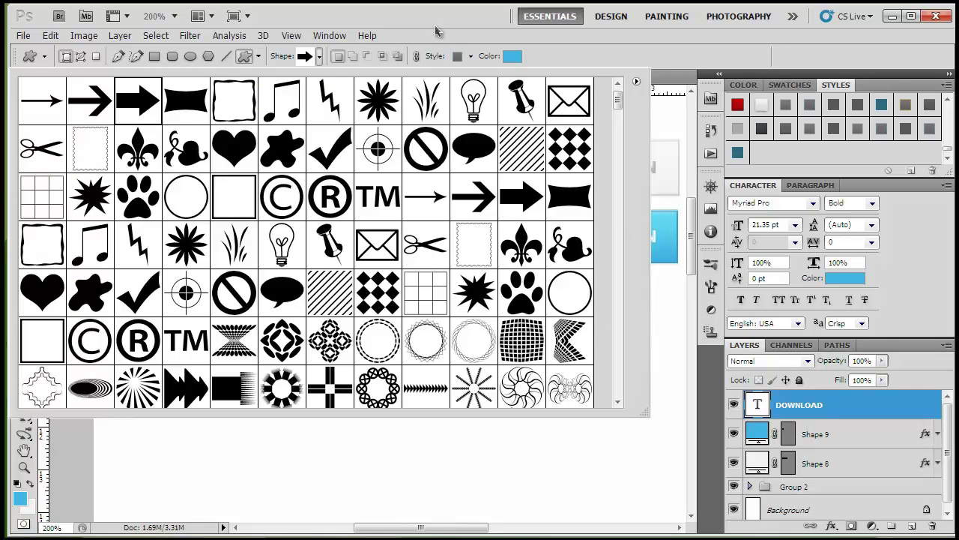
{"action": "key", "text": "Escape"}
{"action": "left_click", "coordinate": [30, 483]}
{"action": "left_click_drag", "start_coordinate": [169, 339], "coordinate": [231, 384]}
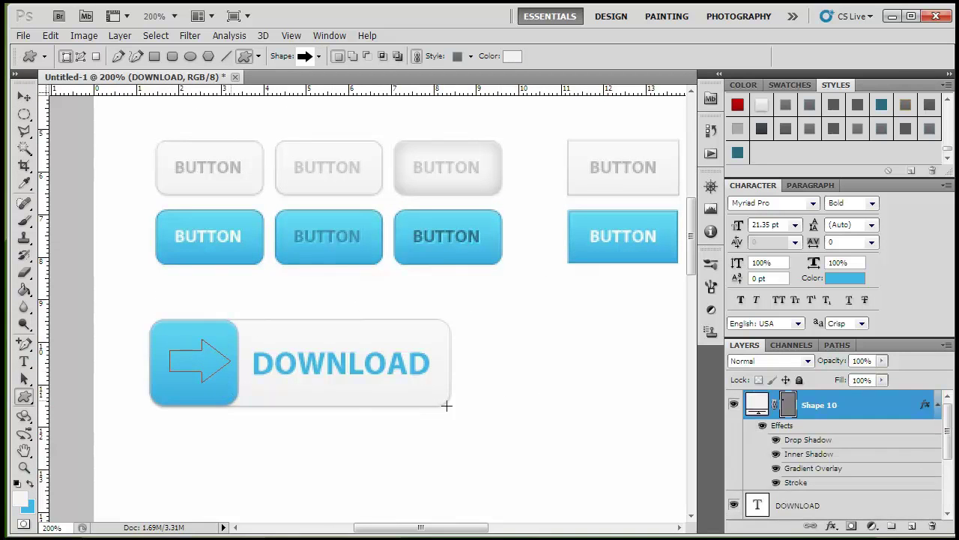
{"action": "left_click", "coordinate": [936, 405]}
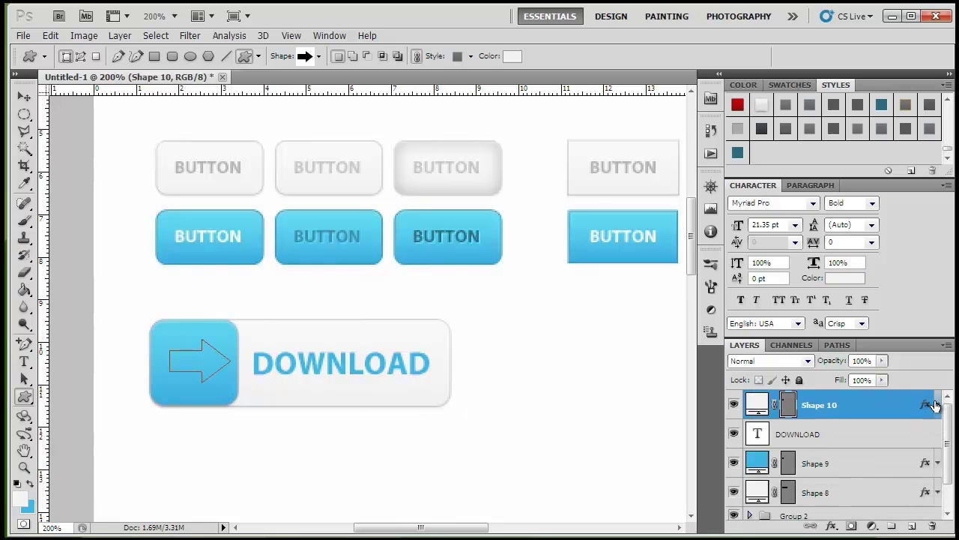
Step: Rotate the arrow 90° so it points down and centre it in the blue square
{"action": "left_click", "coordinate": [785, 405]}
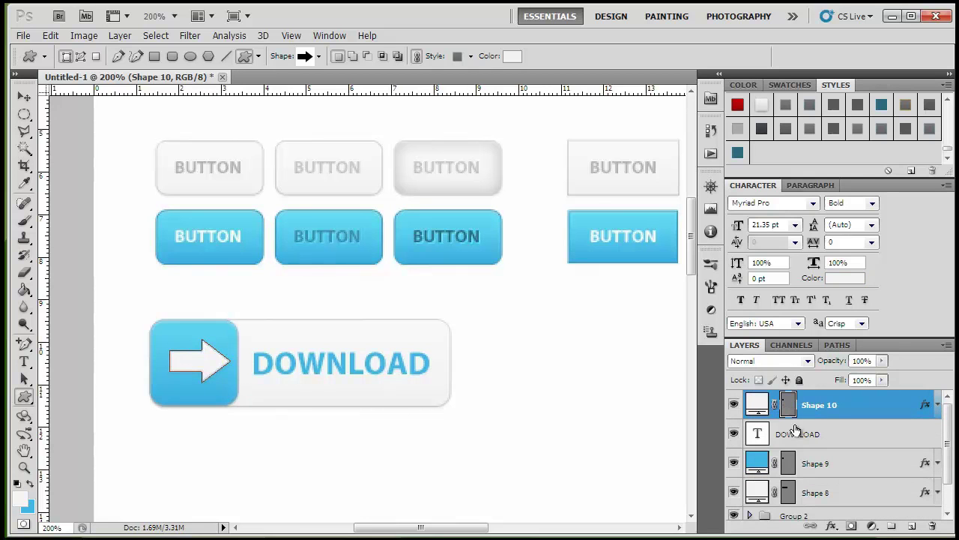
{"action": "left_click", "coordinate": [24, 96]}
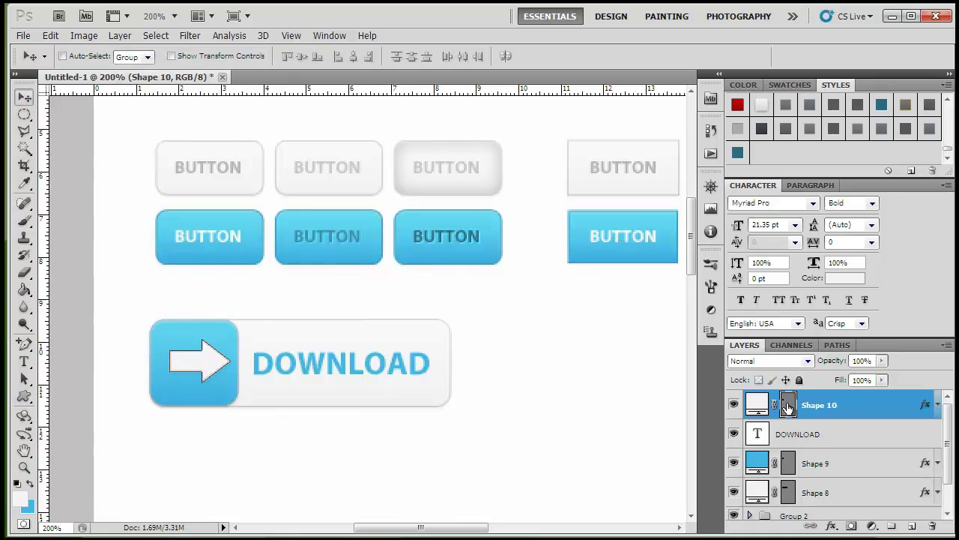
{"action": "key", "text": "ctrl+t"}
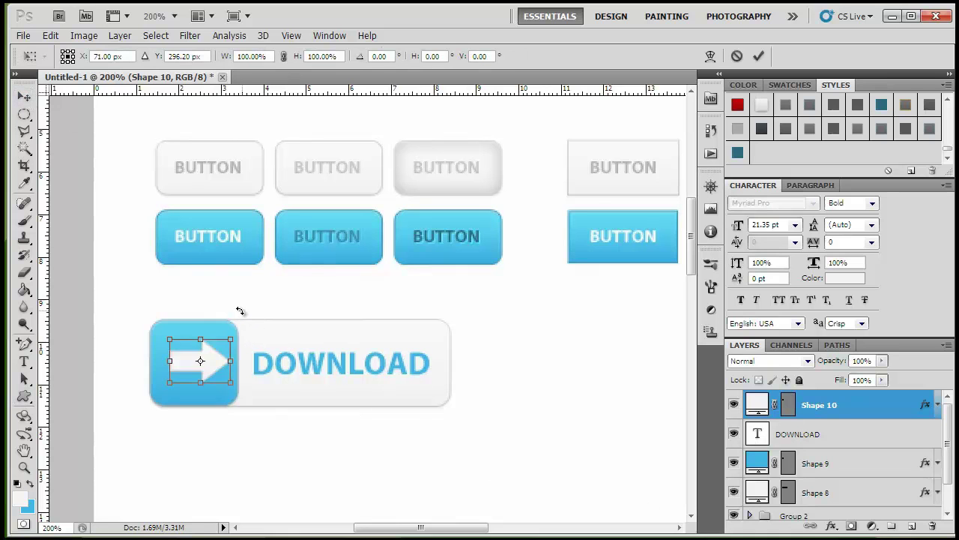
{"action": "left_click_drag", "start_coordinate": [238, 309], "coordinate": [260, 411]}
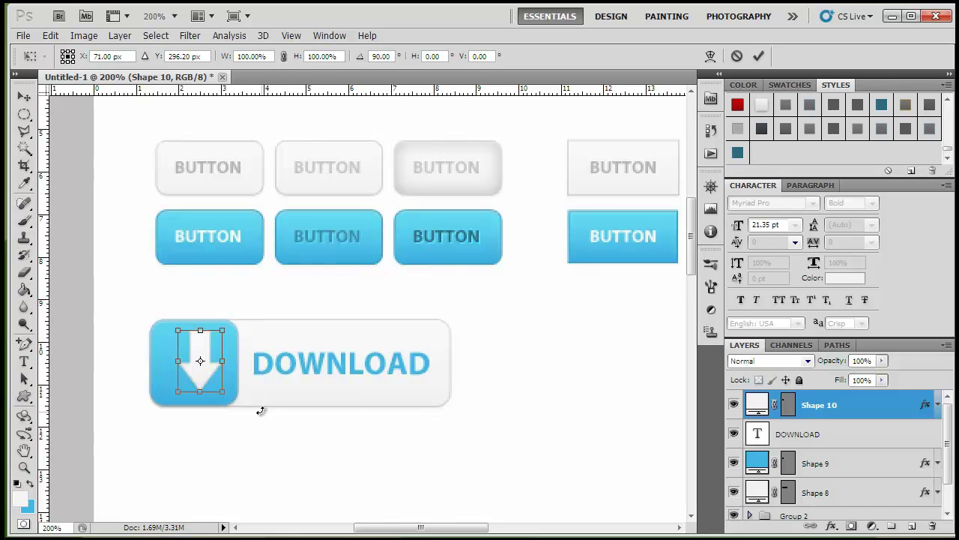
{"action": "key", "text": "Return"}
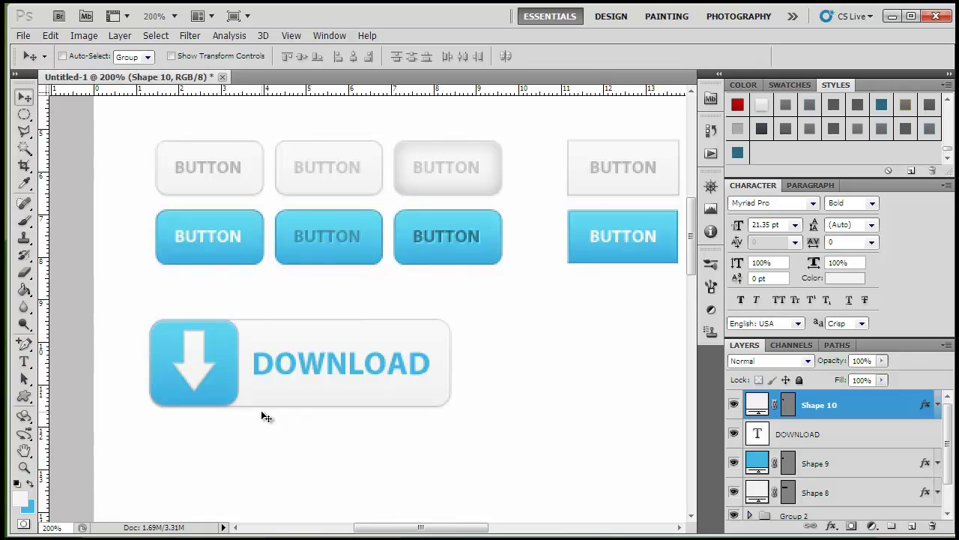
Step: Group all the layers of the Download button and name the group D1
{"action": "left_click_drag", "start_coordinate": [332, 402], "coordinate": [278, 400]}
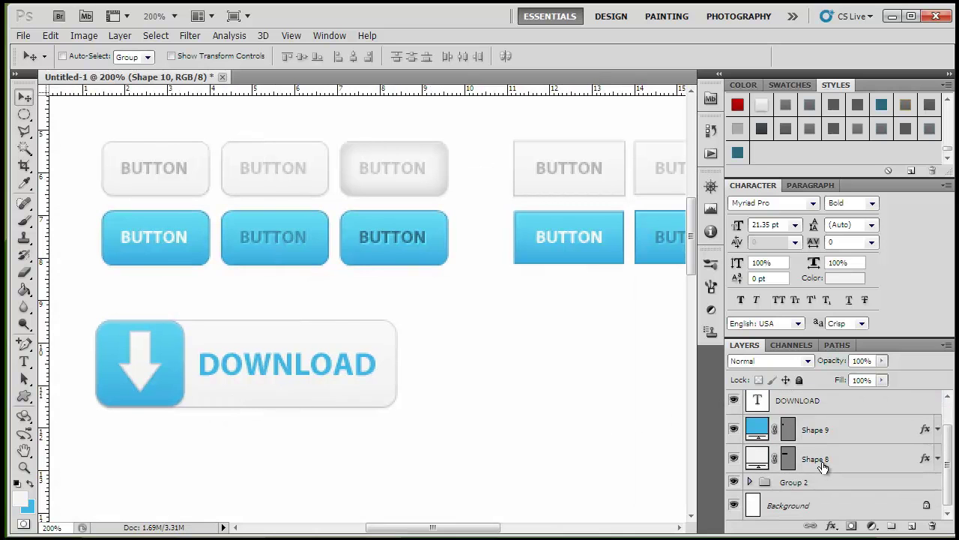
{"action": "left_click", "coordinate": [820, 481], "text": "shift"}
{"action": "left_click_drag", "start_coordinate": [833, 484], "coordinate": [890, 525]}
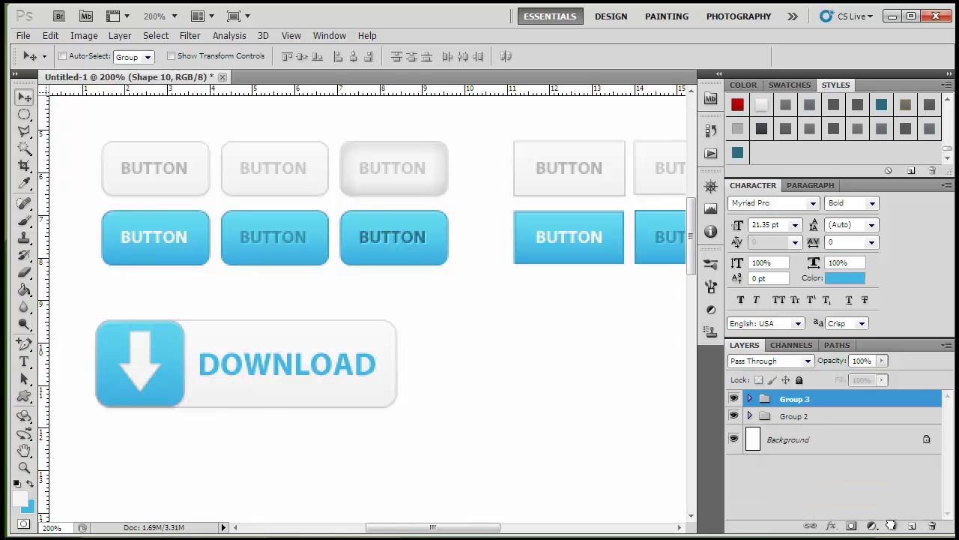
{"action": "double_click", "coordinate": [787, 401]}
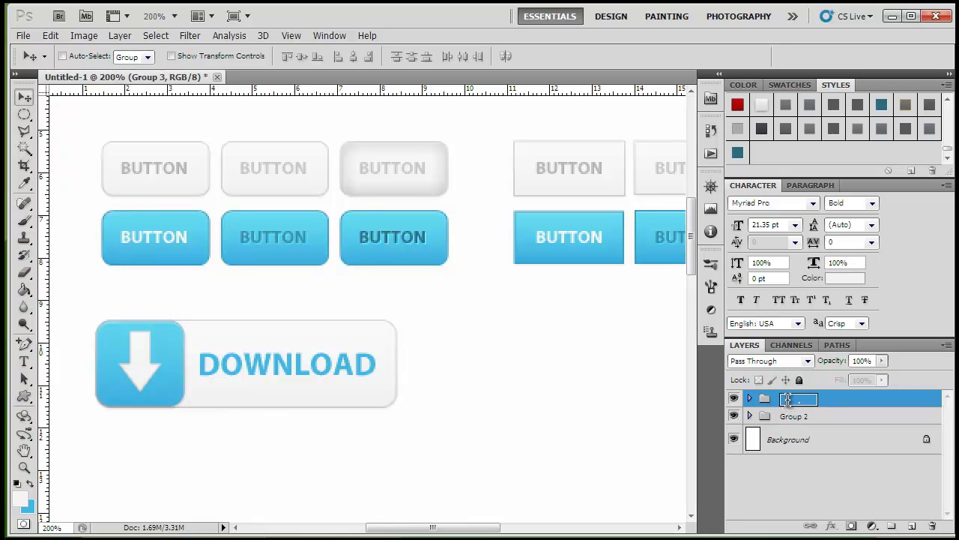
{"action": "type", "text": "D"}
{"action": "key", "text": "Return"}
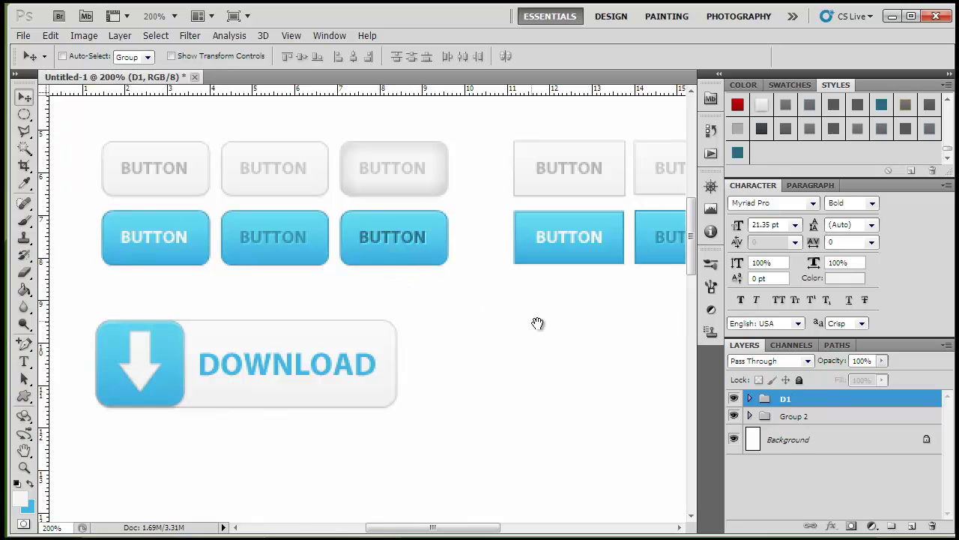
Step: Duplicate the D1 group beside the original and swap its blue and light grey colours, including arrow and text
{"action": "scroll", "coordinate": [476, 303], "scroll_direction": "right", "scroll_amount": 4}
{"action": "scroll", "coordinate": [479, 342], "scroll_direction": "up", "scroll_amount": 1}
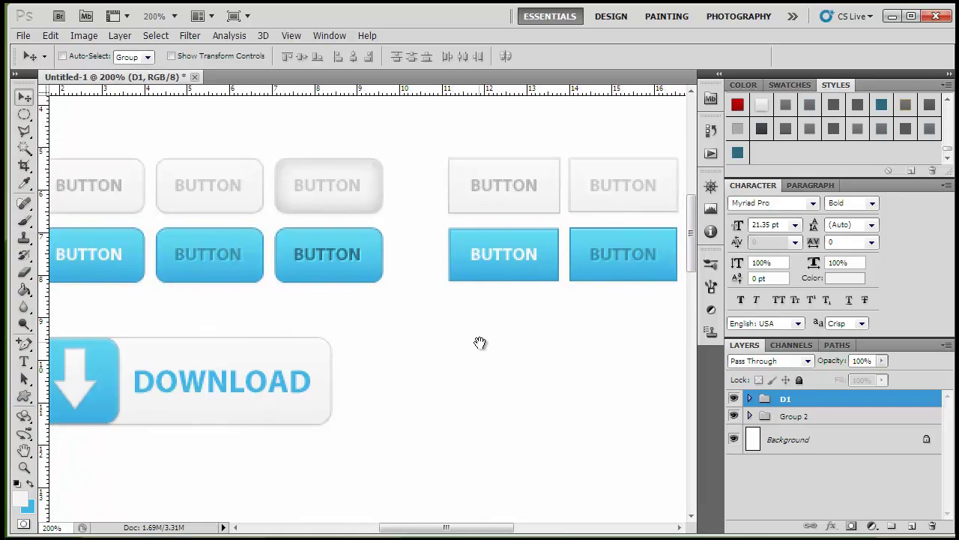
{"action": "left_click_drag", "start_coordinate": [255, 387], "coordinate": [669, 386]}
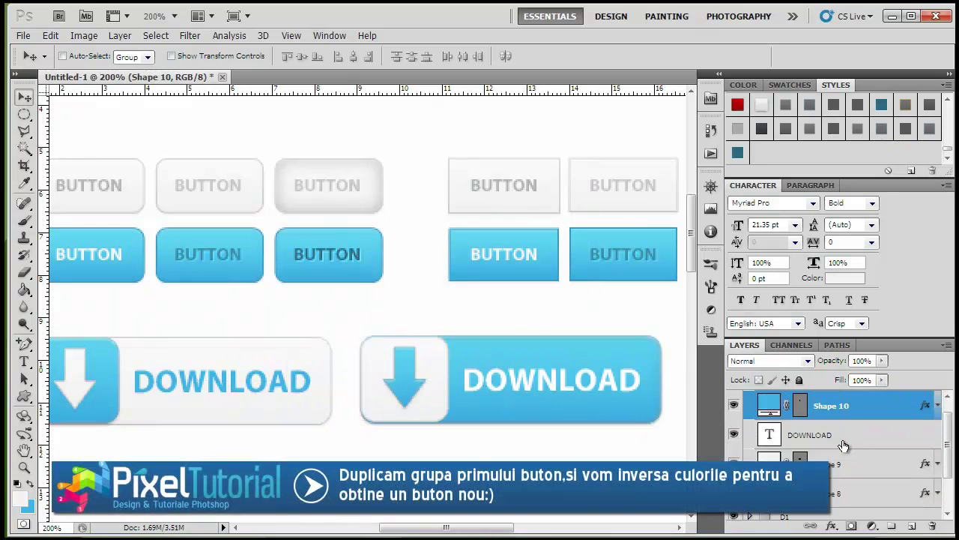
{"action": "scroll", "coordinate": [843, 445], "scroll_direction": "up", "scroll_amount": 1}
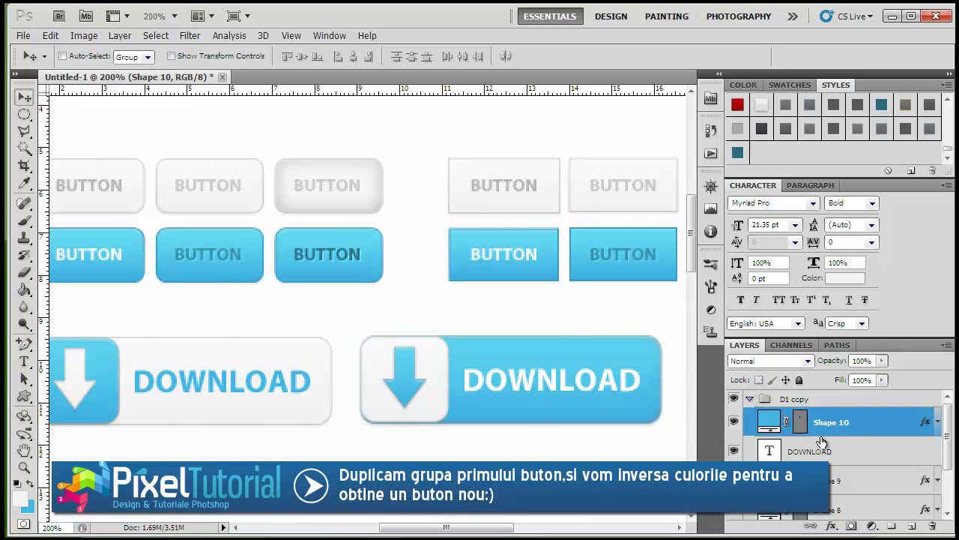
{"action": "left_click", "coordinate": [750, 399]}
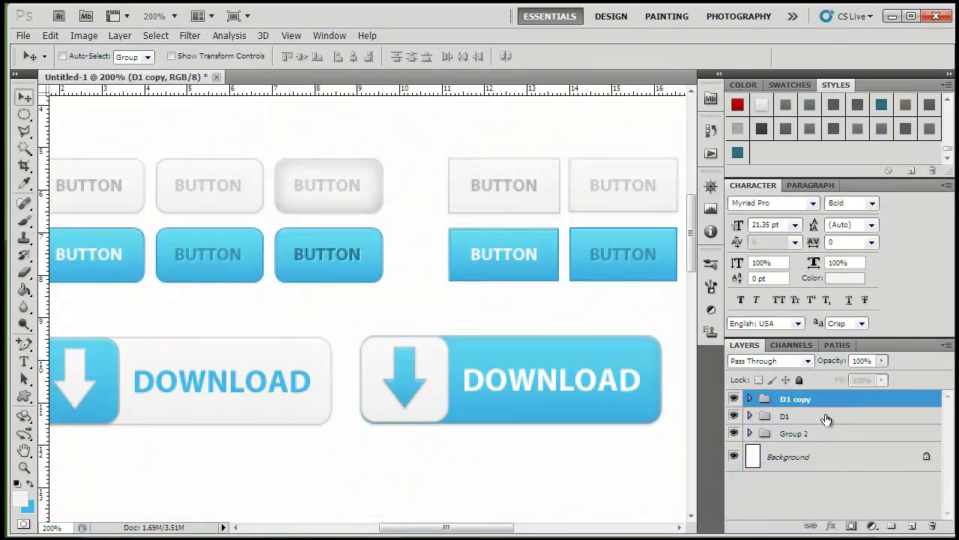
Step: Put the D1 and D1 copy groups into one group and name it Download
{"action": "left_click", "coordinate": [826, 418], "text": "shift"}
{"action": "left_click_drag", "start_coordinate": [831, 418], "coordinate": [892, 526]}
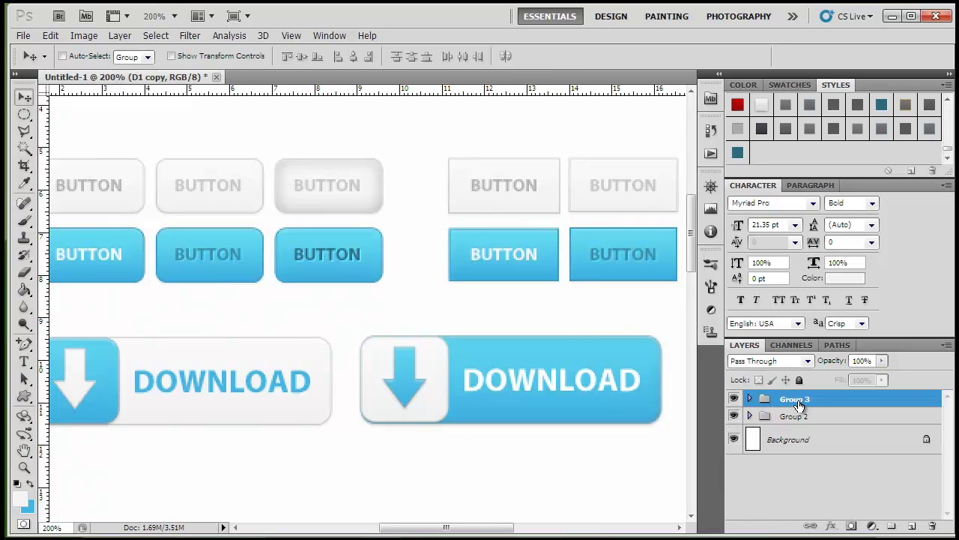
{"action": "double_click", "coordinate": [798, 402]}
{"action": "type", "text": "Download"}
{"action": "key", "text": "Return"}
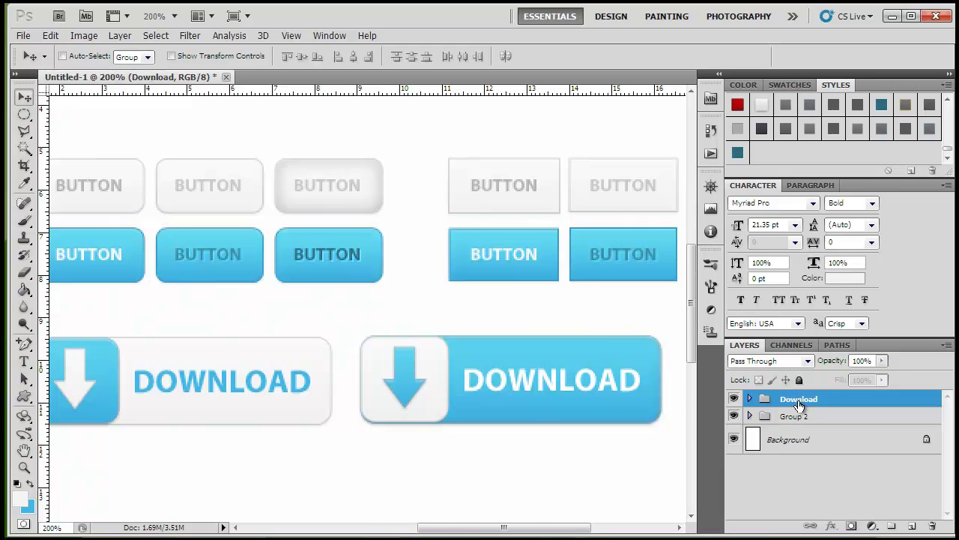
Step: Centre the Download group horizontally on the canvas
{"action": "key", "text": "ctrl+minus"}
{"action": "key", "text": "ctrl+minus"}
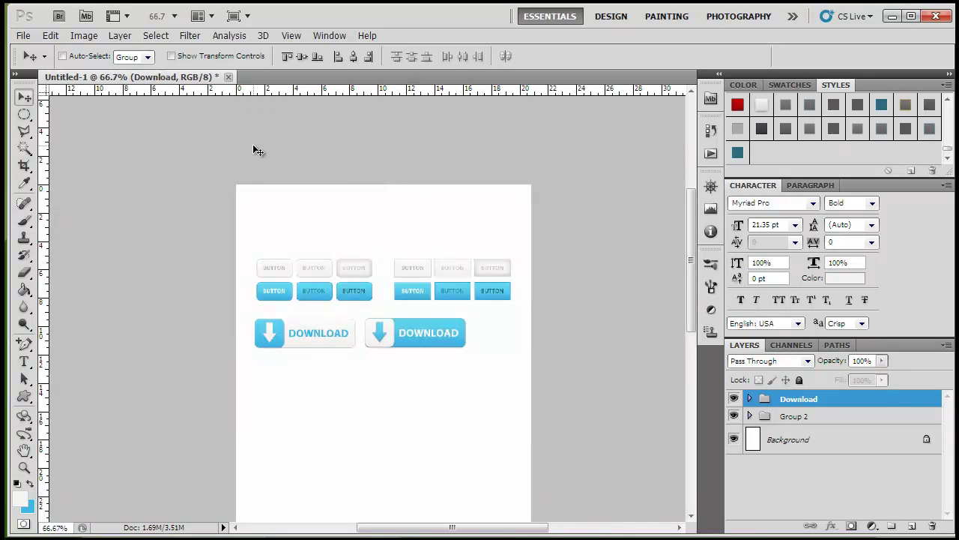
{"action": "left_click", "coordinate": [353, 57]}
{"action": "key", "text": "ctrl+d"}
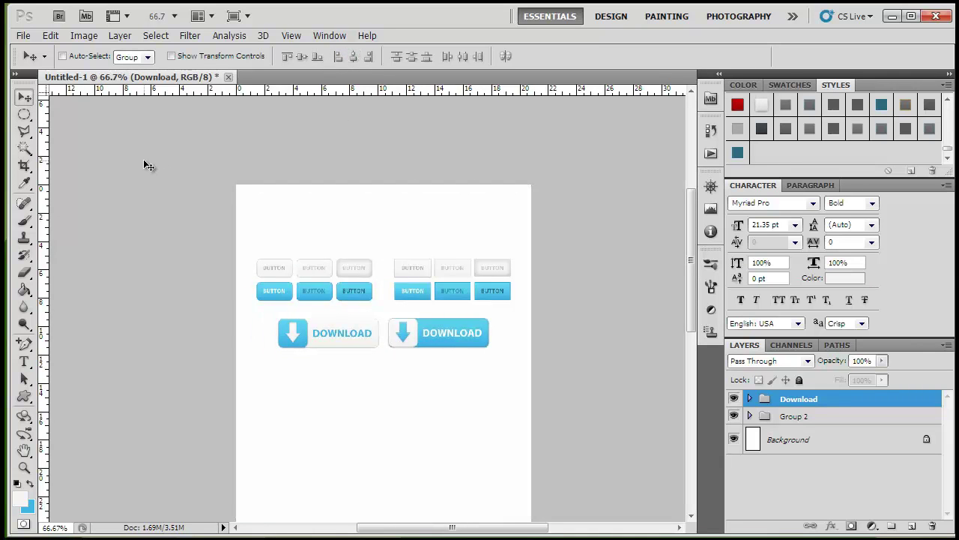
{"action": "key", "text": "ctrl+plus"}
{"action": "key", "text": "ctrl+plus"}
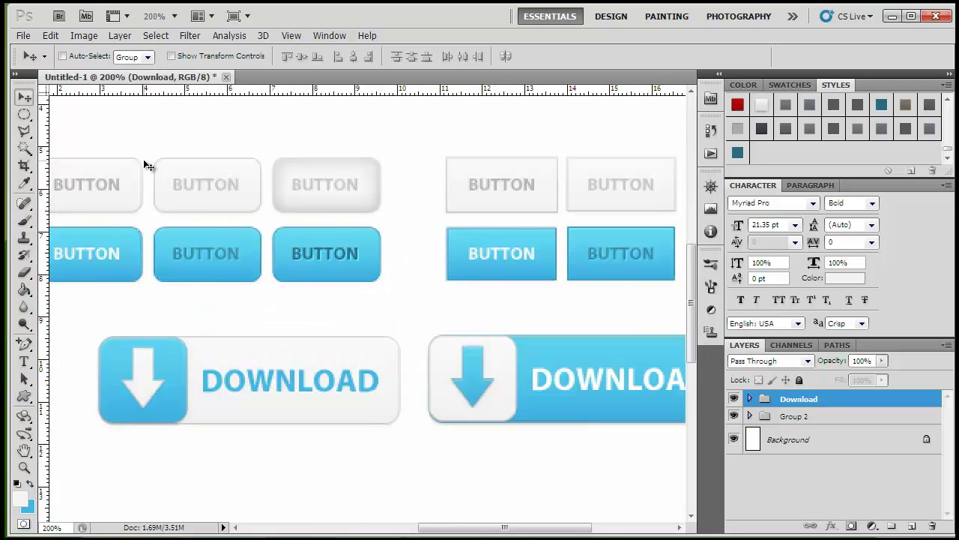
{"action": "key", "text": "ctrl+minus"}
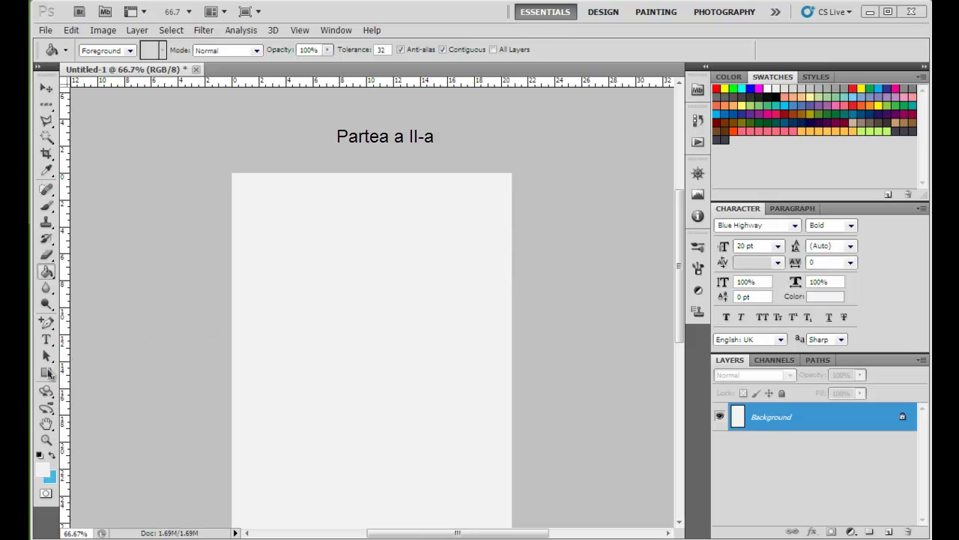
Step: Draw a light grey rounded rectangle with 10 px radius, about 10.5 cm wide and 1.1 cm high, on the blank page
{"action": "left_click", "coordinate": [47, 371]}
{"action": "left_click", "coordinate": [46, 372]}
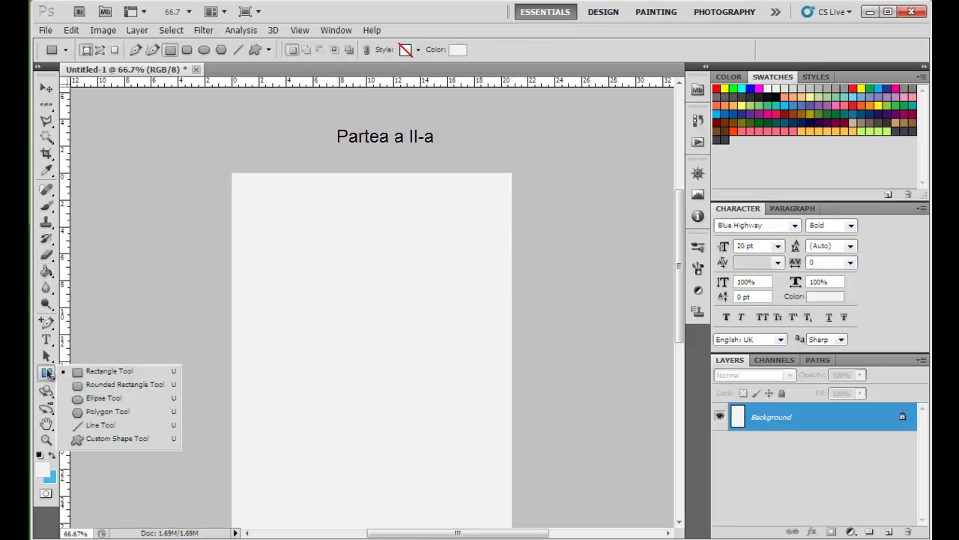
{"action": "left_click", "coordinate": [94, 382]}
{"action": "key", "text": "ctrl+plus"}
{"action": "key", "text": "ctrl+plus"}
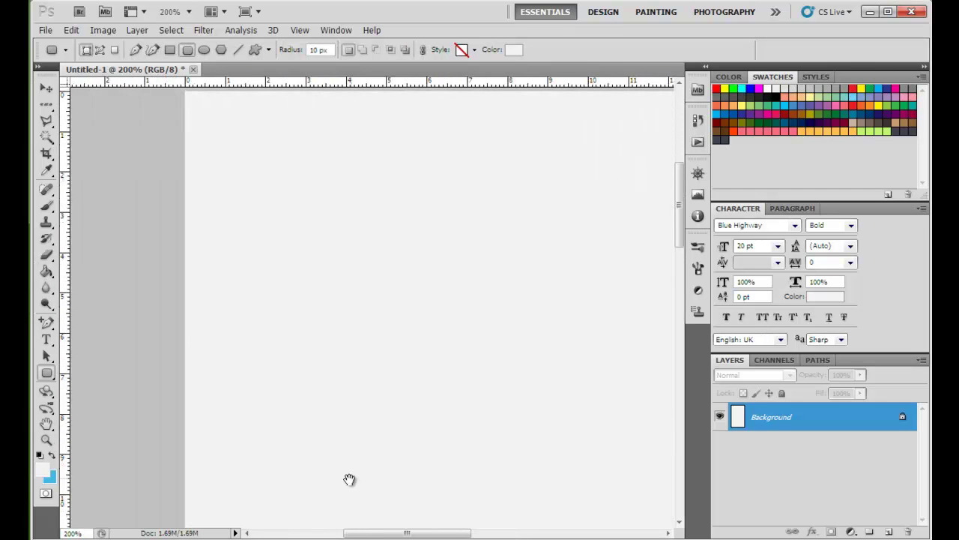
{"action": "left_click_drag", "start_coordinate": [204, 286], "coordinate": [628, 331]}
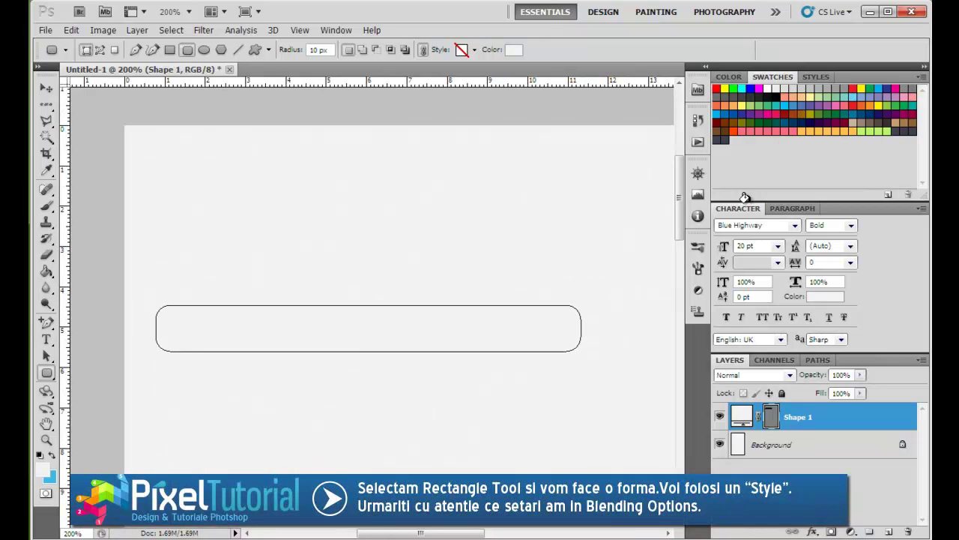
Step: Apply the preset style with drop shadow, inner shadow and grey colour overlay to the long rounded rectangle
{"action": "left_click", "coordinate": [817, 78]}
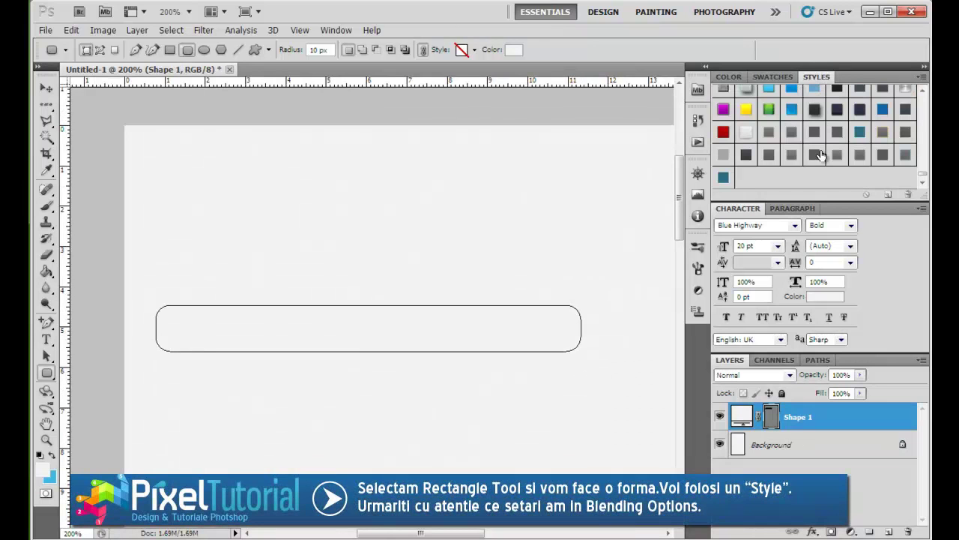
{"action": "left_click", "coordinate": [725, 155]}
{"action": "scroll", "coordinate": [728, 157], "scroll_direction": "up", "scroll_amount": 6}
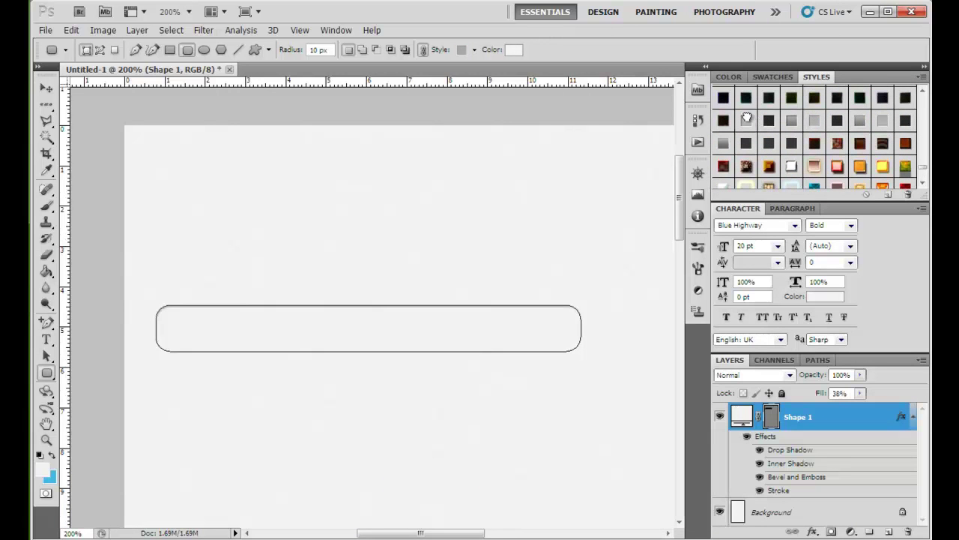
{"action": "left_click", "coordinate": [746, 120]}
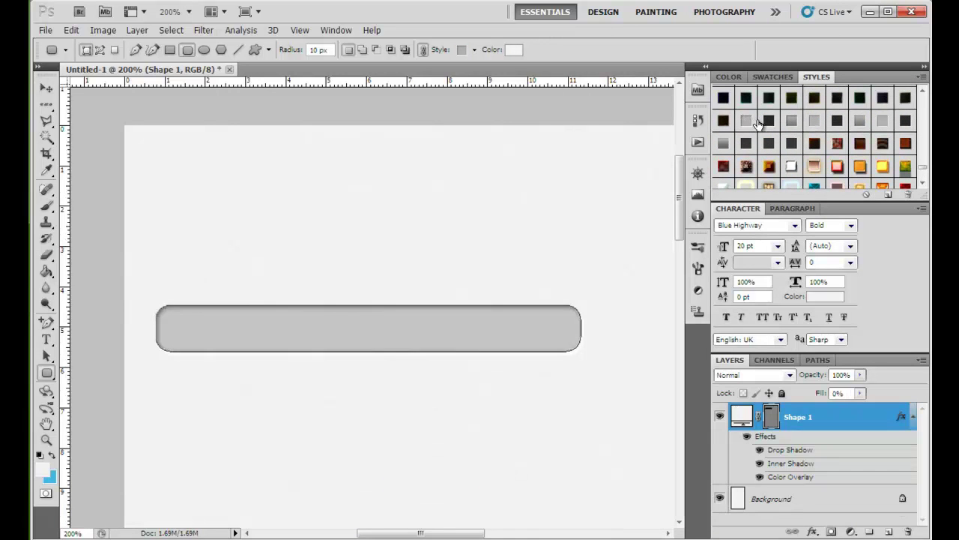
{"action": "scroll", "coordinate": [759, 143], "scroll_direction": "down", "scroll_amount": 5}
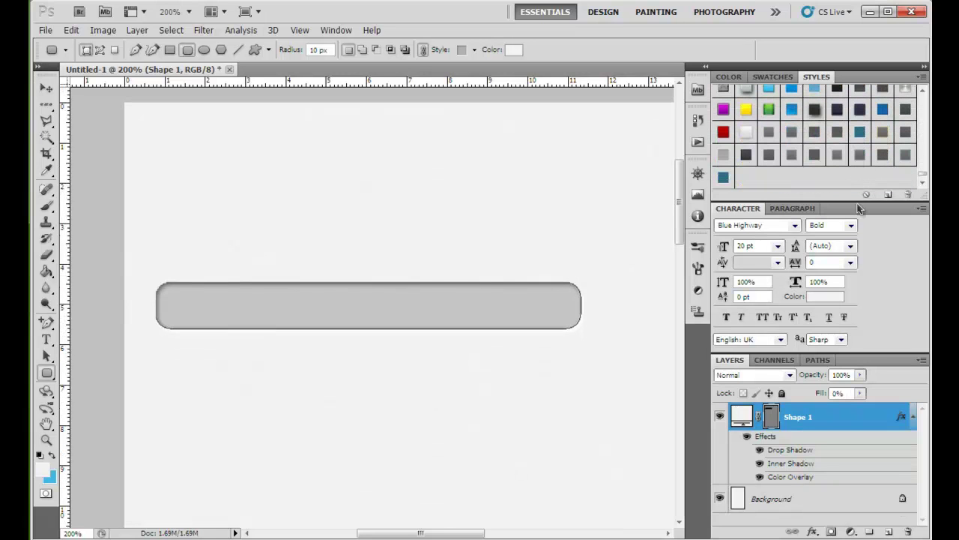
Step: Review the drop shadow and inner shadow settings in the long bar's layer style
{"action": "left_click", "coordinate": [912, 417]}
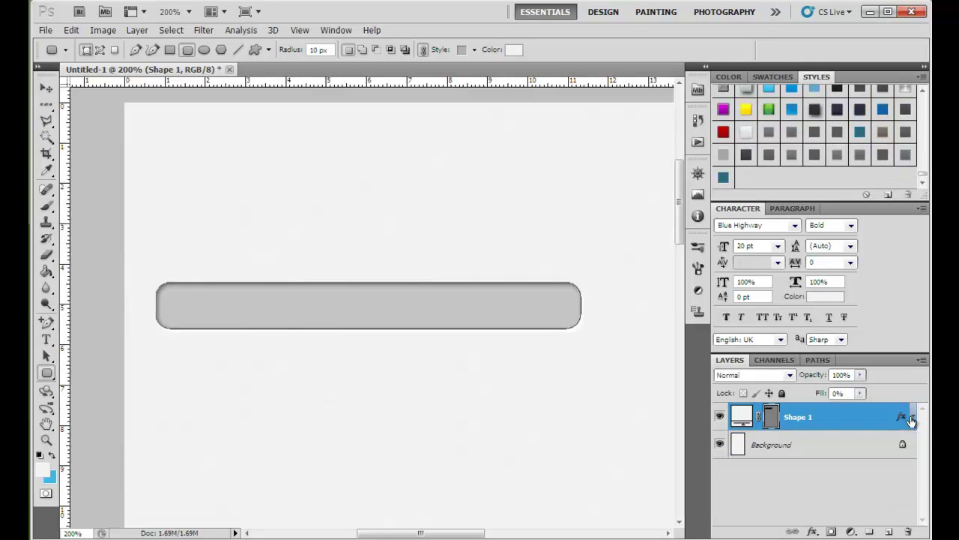
{"action": "right_click", "coordinate": [839, 406]}
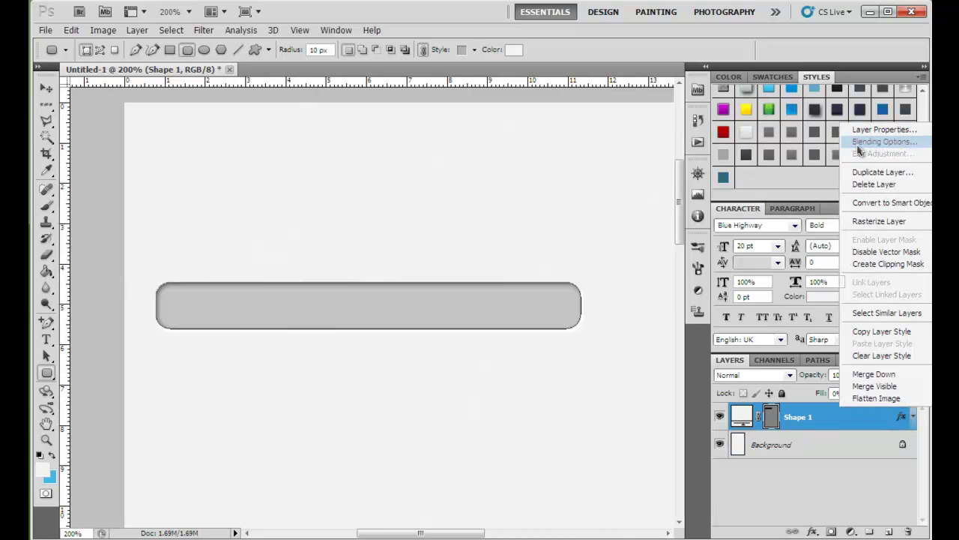
{"action": "left_click", "coordinate": [869, 141]}
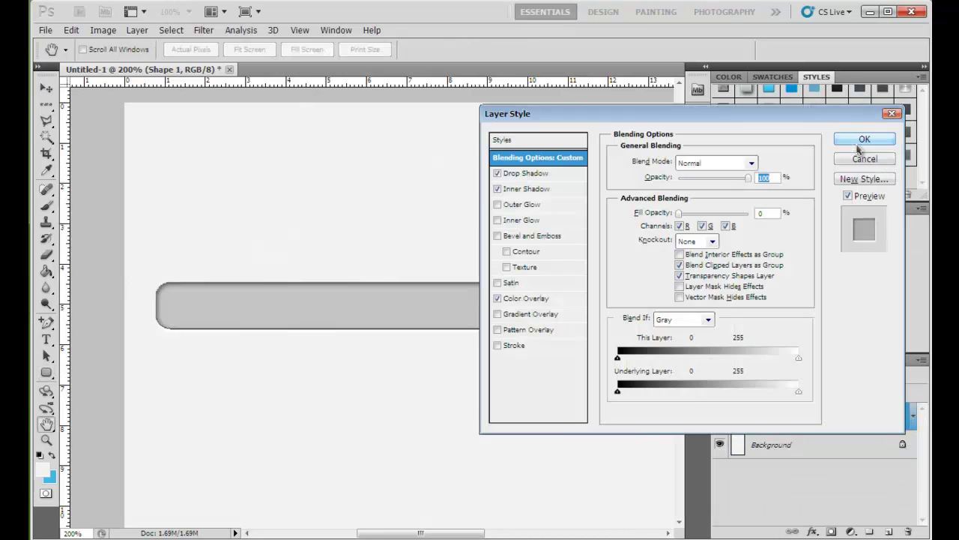
{"action": "left_click", "coordinate": [529, 175]}
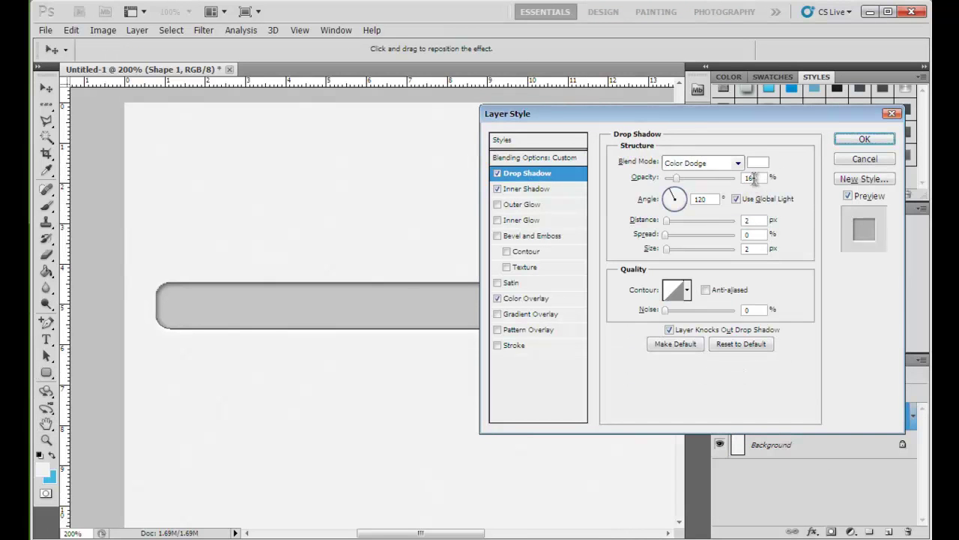
{"action": "double_click", "coordinate": [754, 220]}
{"action": "double_click", "coordinate": [748, 248]}
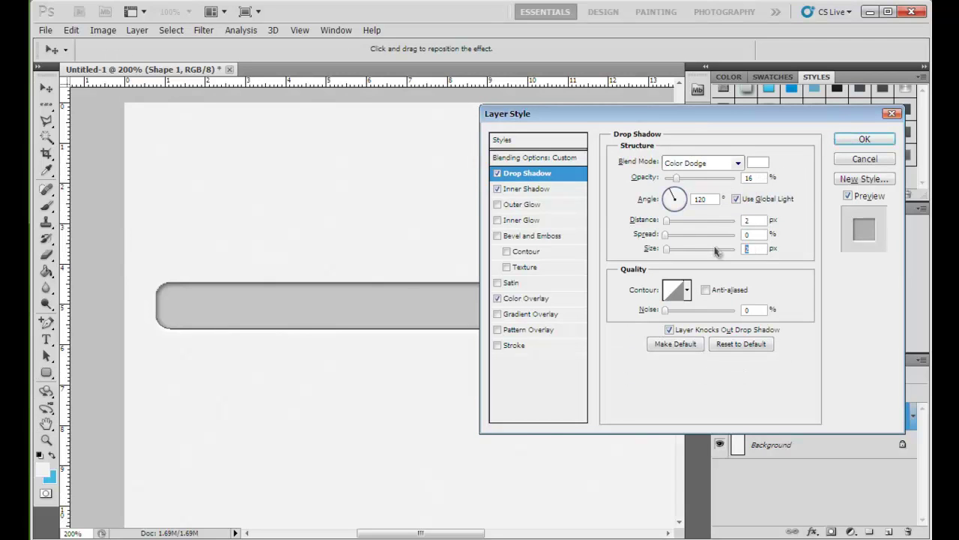
{"action": "left_click", "coordinate": [530, 190]}
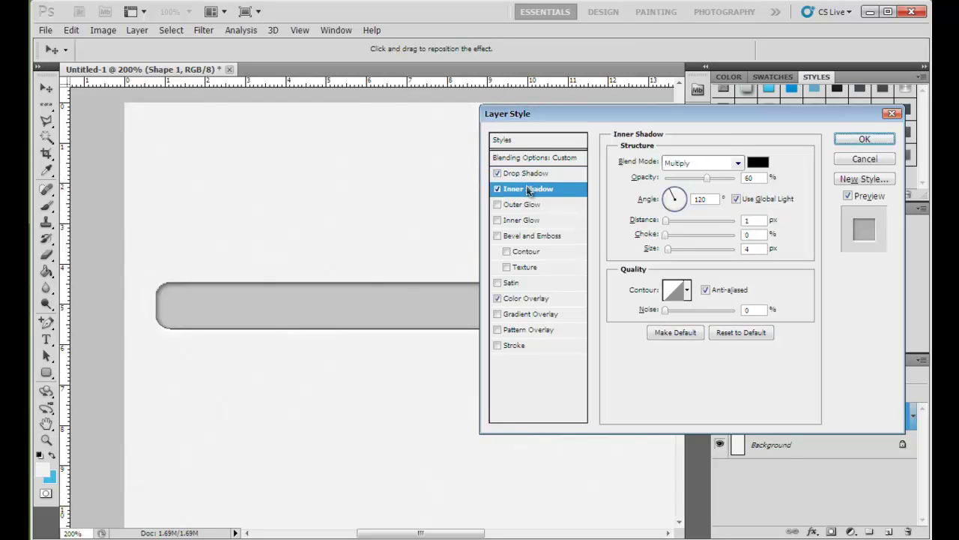
{"action": "left_click", "coordinate": [706, 179]}
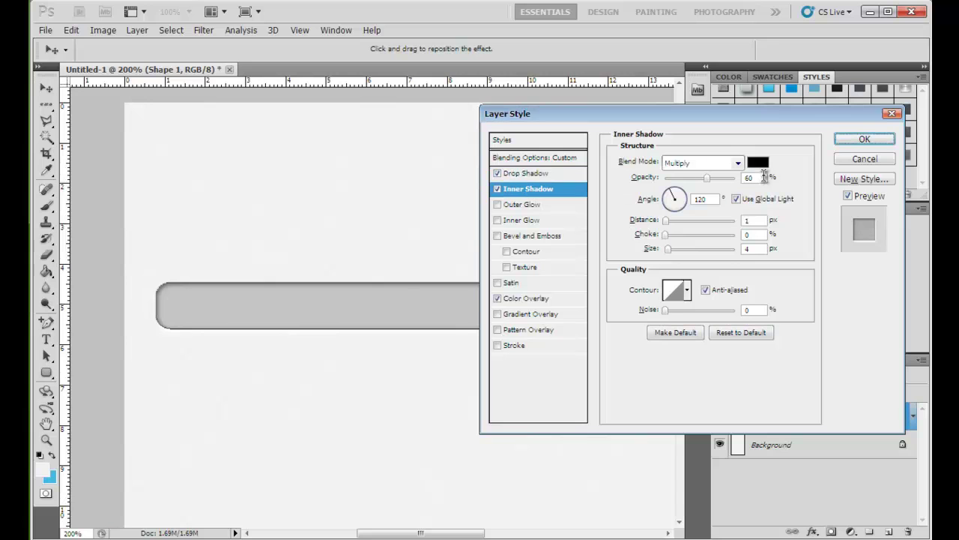
{"action": "double_click", "coordinate": [748, 248]}
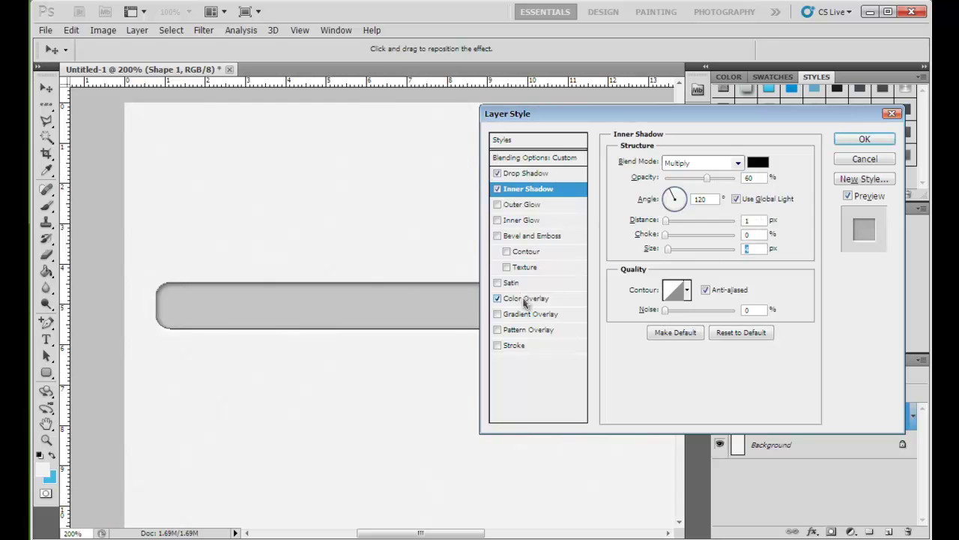
Step: Check the long bar's color overlay opacity and colour code, leaving the layer style as it is
{"action": "left_click", "coordinate": [524, 300]}
{"action": "left_click", "coordinate": [745, 179]}
{"action": "left_click", "coordinate": [757, 165]}
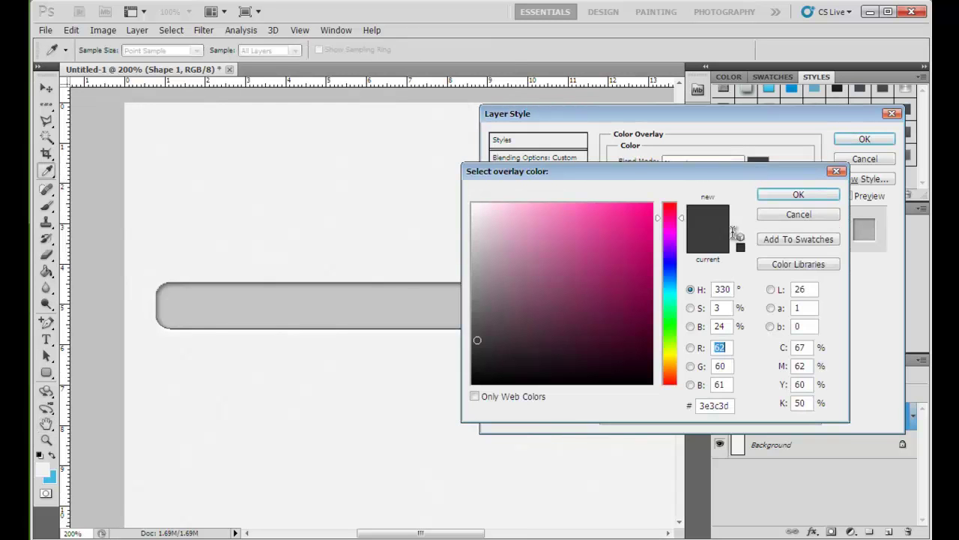
{"action": "left_click", "coordinate": [726, 404]}
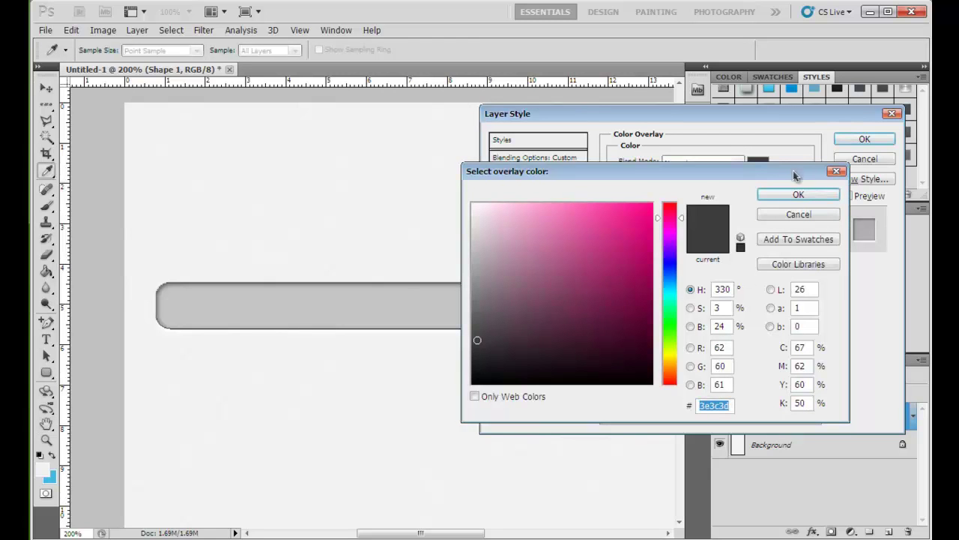
{"action": "left_click", "coordinate": [798, 195]}
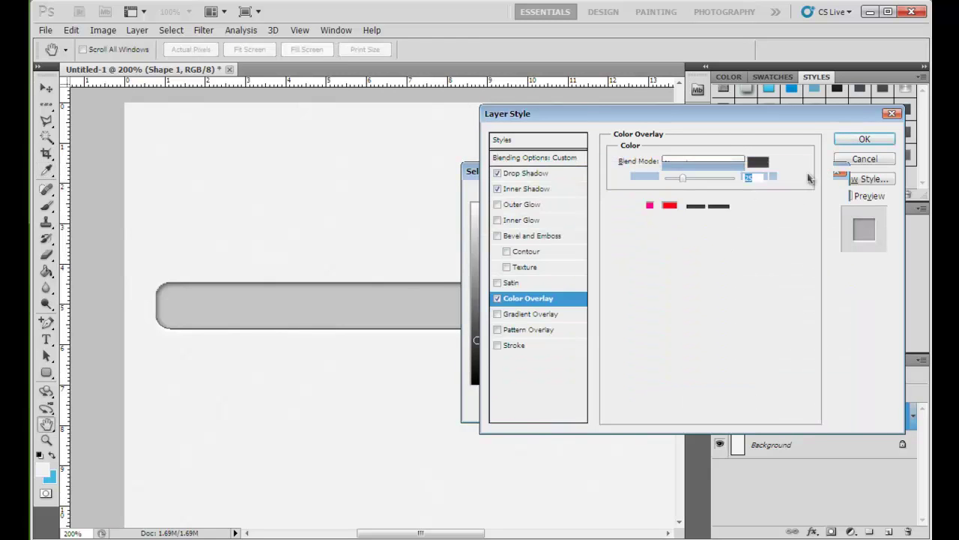
{"action": "left_click", "coordinate": [856, 142]}
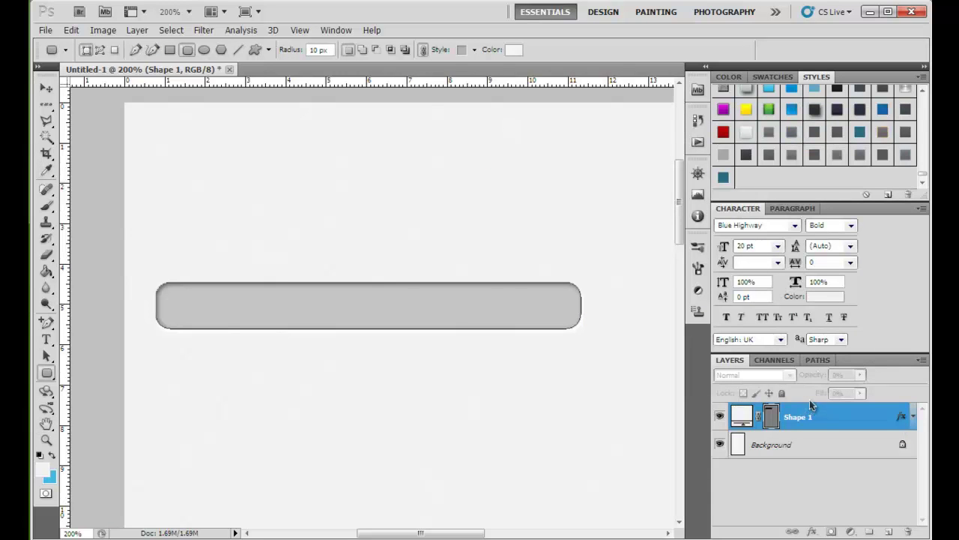
Step: Lower the long bar layer's opacity to 60%
{"action": "left_click", "coordinate": [809, 375]}
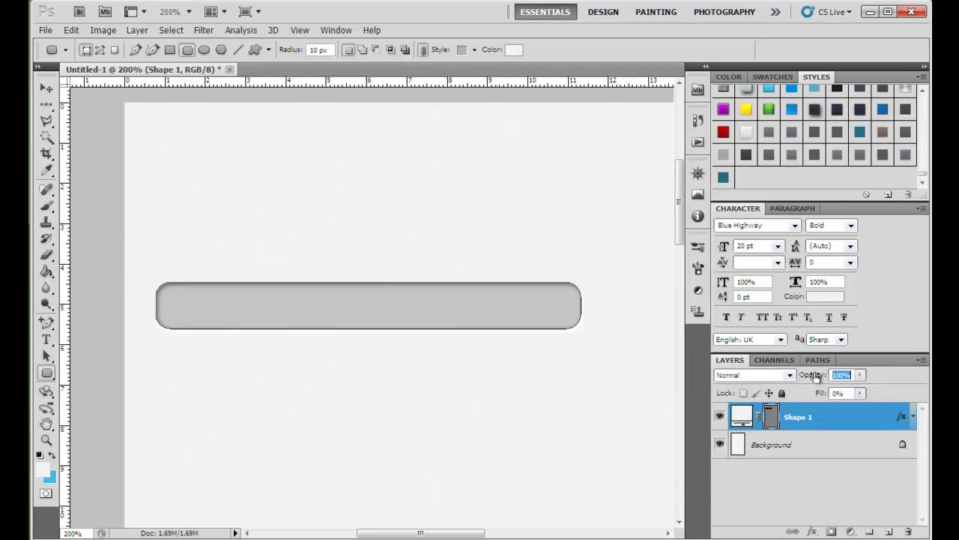
{"action": "left_click_drag", "start_coordinate": [814, 378], "coordinate": [772, 414]}
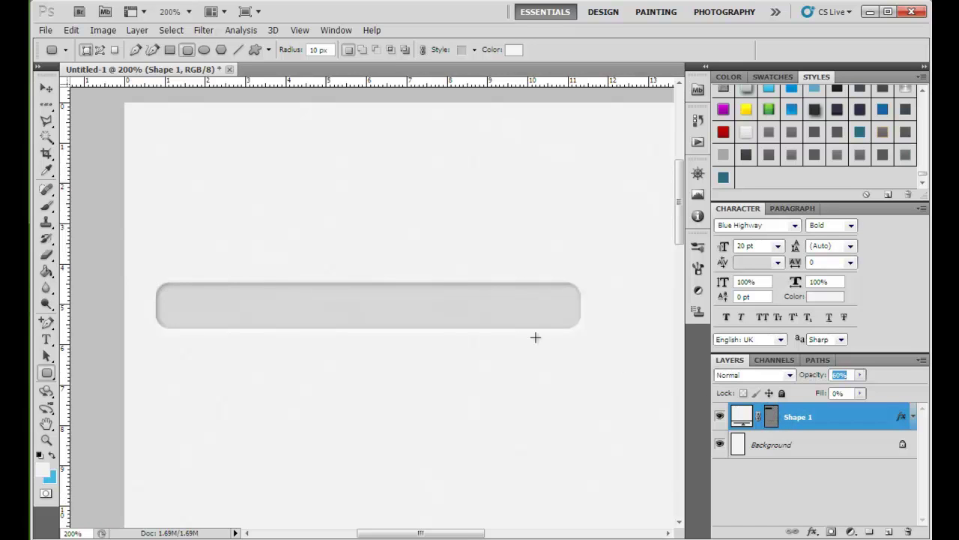
Step: Draw a rounded square about 1.1 cm wide inside the left end of the bar, with blue as the foreground colour
{"action": "left_click_drag", "start_coordinate": [500, 317], "coordinate": [538, 339]}
{"action": "left_click", "coordinate": [53, 456]}
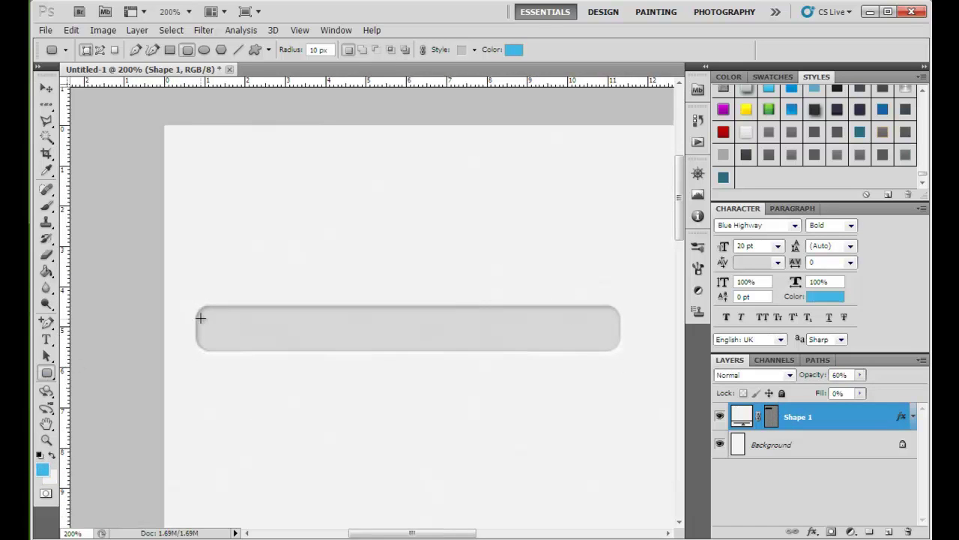
{"action": "left_click_drag", "start_coordinate": [198, 308], "coordinate": [242, 356]}
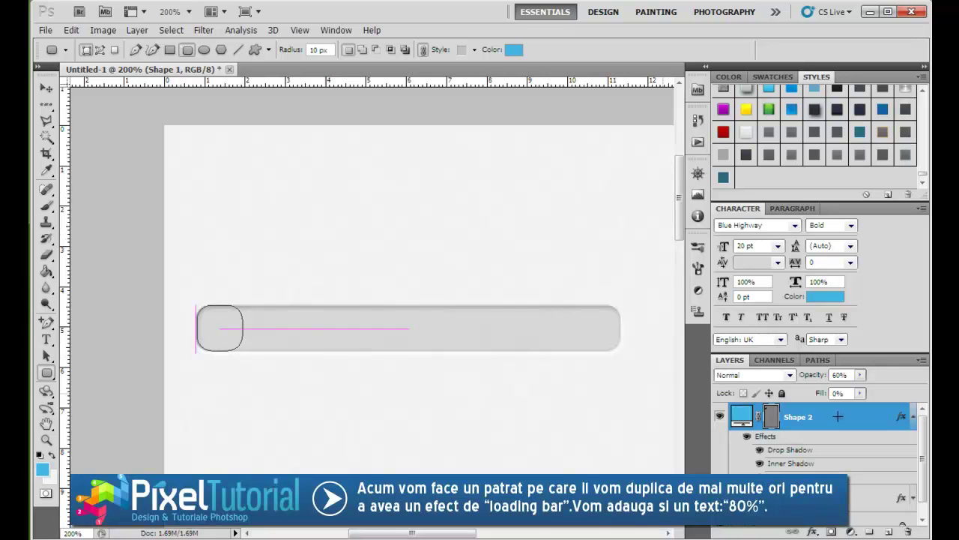
Step: Apply the blue gradient button preset style to the rounded square
{"action": "left_click", "coordinate": [913, 417]}
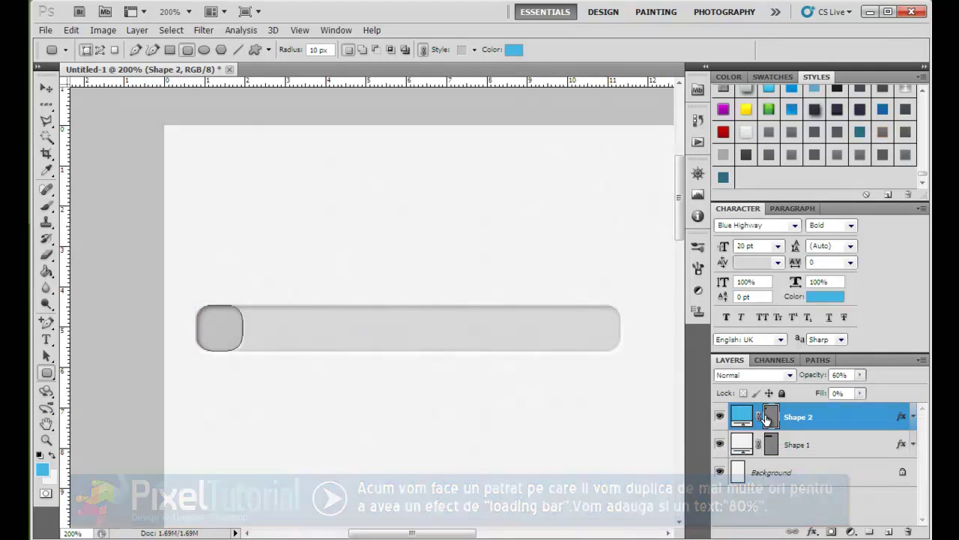
{"action": "left_click", "coordinate": [771, 418]}
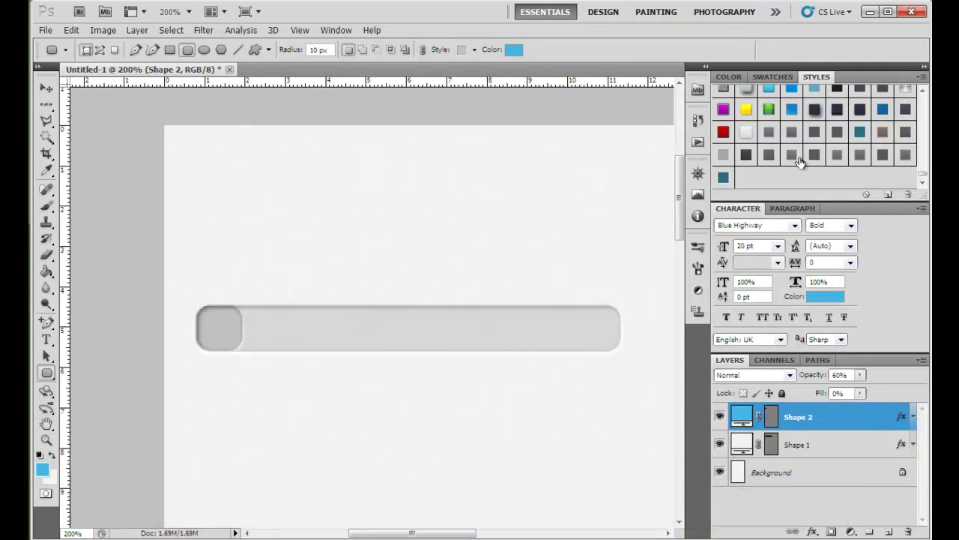
{"action": "left_click", "coordinate": [867, 155]}
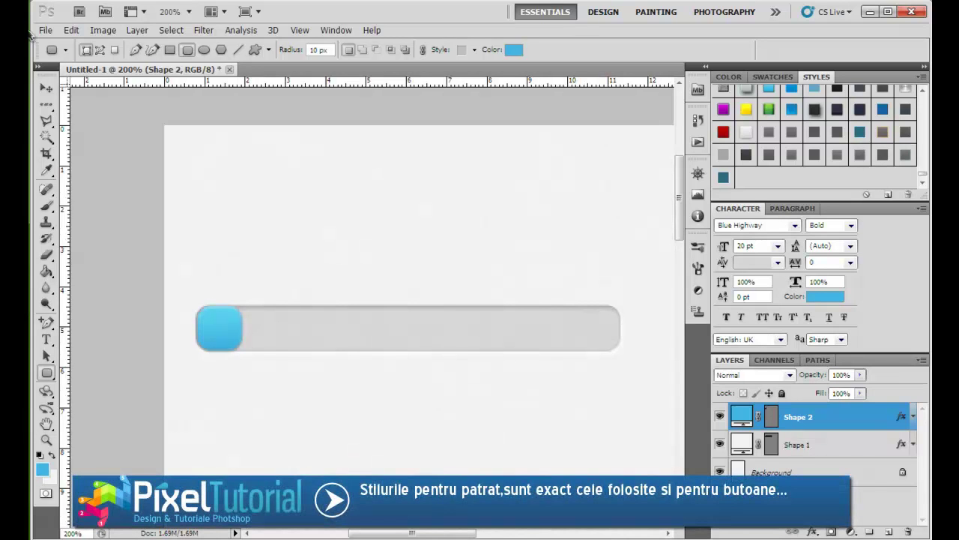
Step: Duplicate the blue square six times side by side along the bar to form a row of seven
{"action": "left_click", "coordinate": [46, 89]}
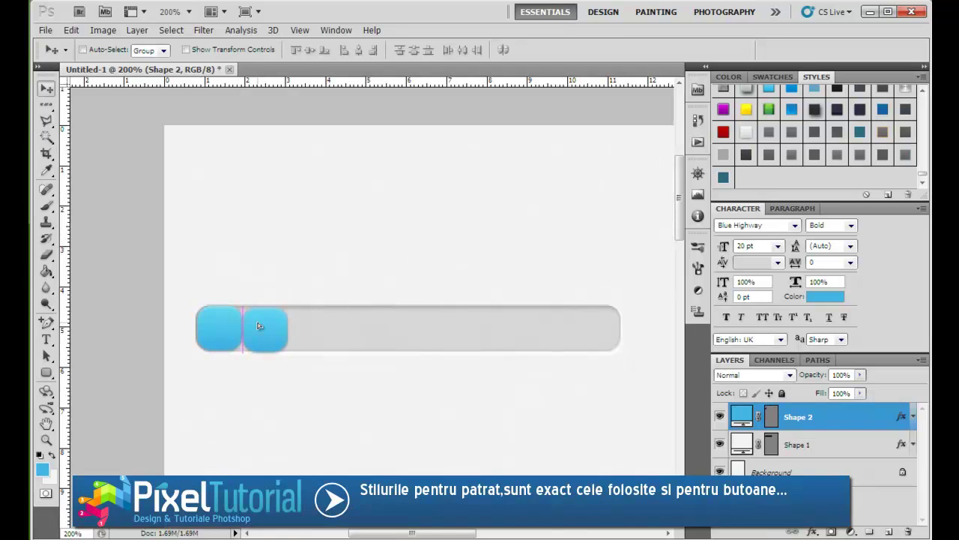
{"action": "left_click_drag", "start_coordinate": [258, 326], "coordinate": [485, 324]}
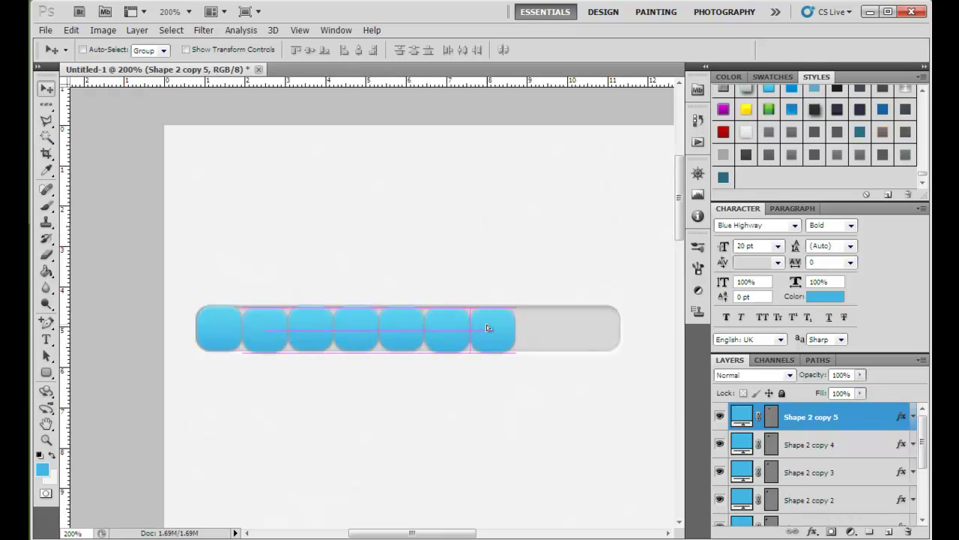
{"action": "left_click", "coordinate": [485, 323], "text": "alt"}
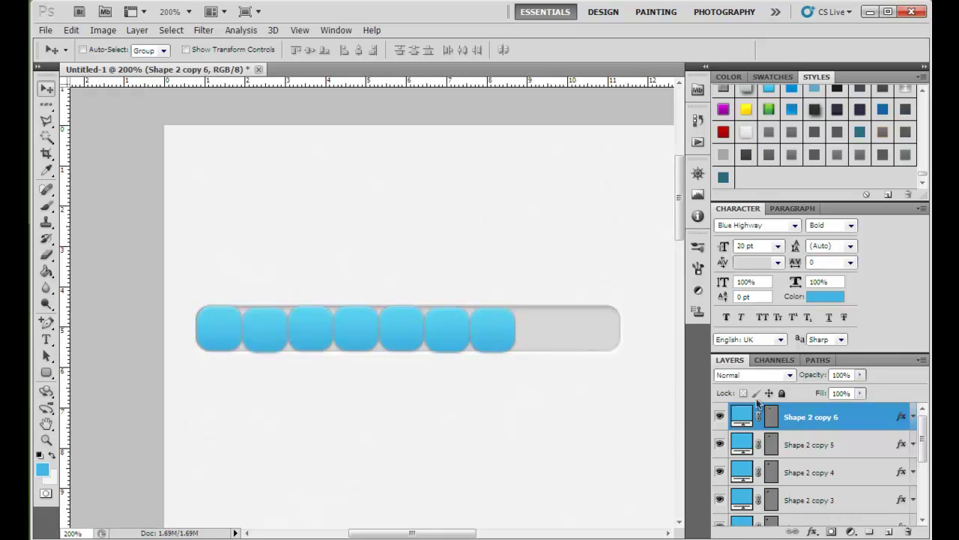
Step: Group the grey bar and all the blue square layers together
{"action": "scroll", "coordinate": [805, 457], "scroll_direction": "down", "scroll_amount": 5}
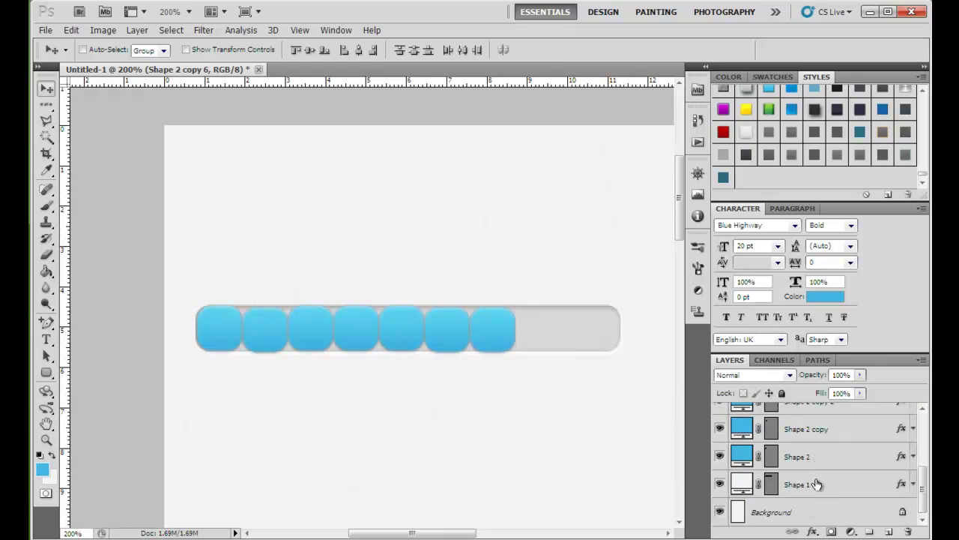
{"action": "left_click", "coordinate": [817, 485], "text": "shift"}
{"action": "left_click_drag", "start_coordinate": [817, 485], "coordinate": [870, 530]}
Step: Add the text 80% in blue 20 pt Blue Highway Bold at the empty right end of the bar
{"action": "left_click_drag", "start_coordinate": [501, 383], "coordinate": [165, 346]}
{"action": "left_click", "coordinate": [45, 342]}
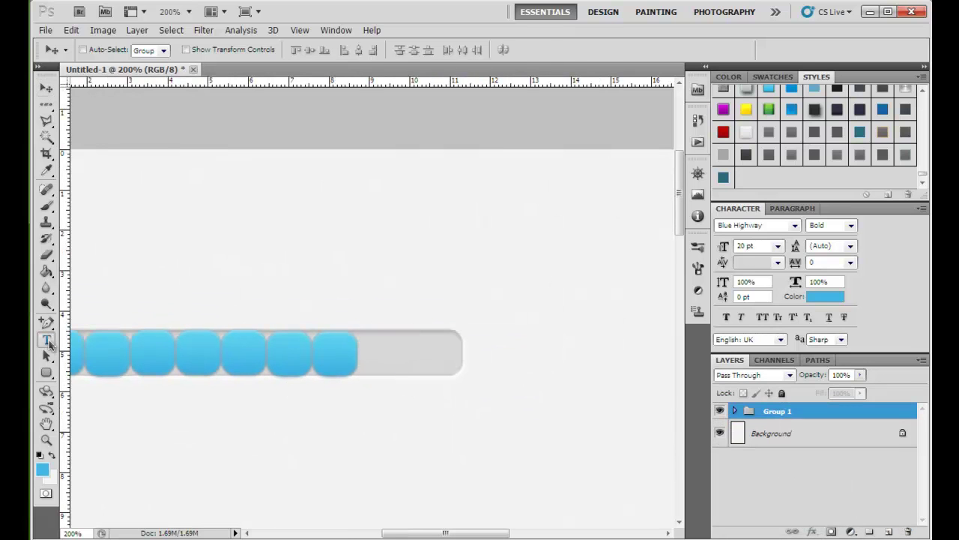
{"action": "left_click", "coordinate": [406, 353]}
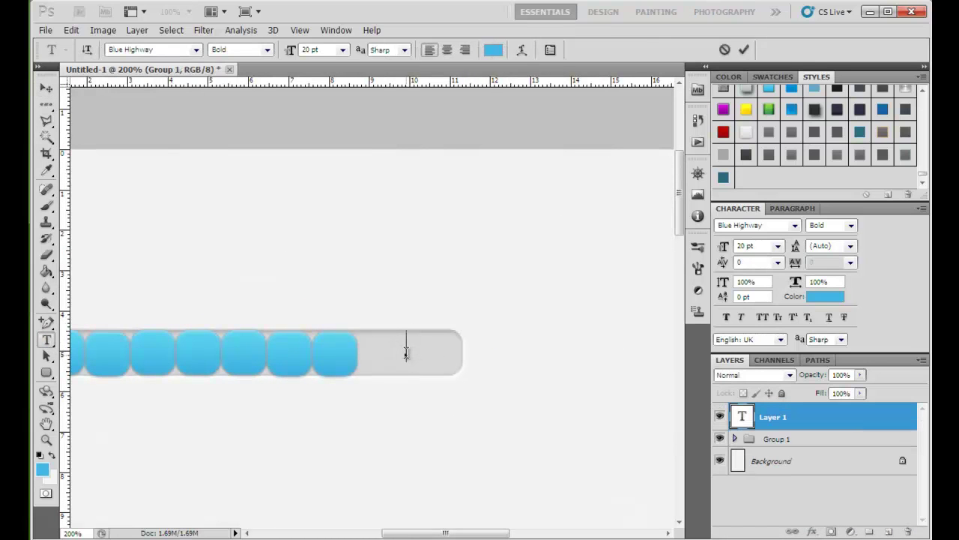
{"action": "type", "text": "80%"}
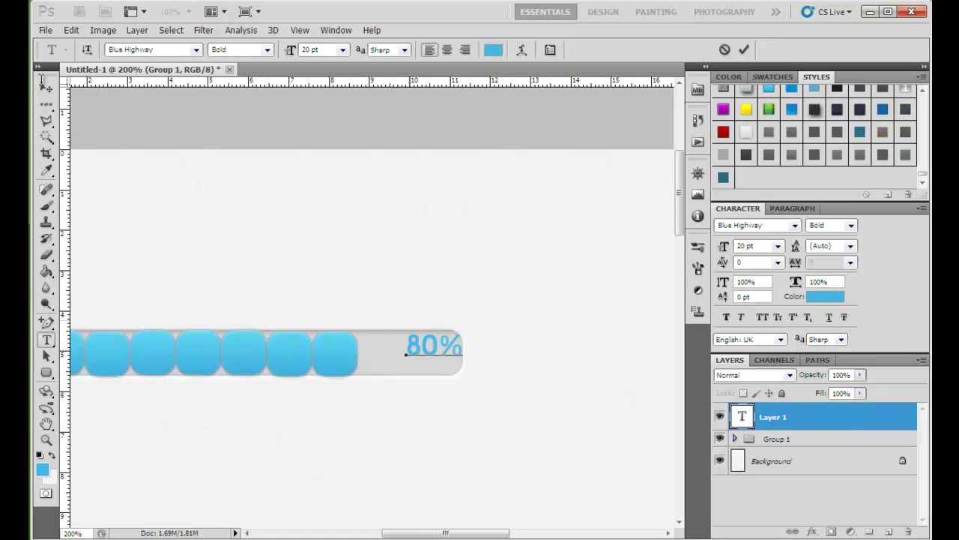
Step: Nudge the 80% text down and left so it sits vertically centred within the bar's right end
{"action": "left_click", "coordinate": [47, 89]}
{"action": "key", "text": "Down"}
{"action": "key", "text": "Down"}
{"action": "key", "text": "Down"}
{"action": "key", "text": "Down"}
{"action": "key", "text": "Down"}
{"action": "key", "text": "Down"}
{"action": "key", "text": "Down"}
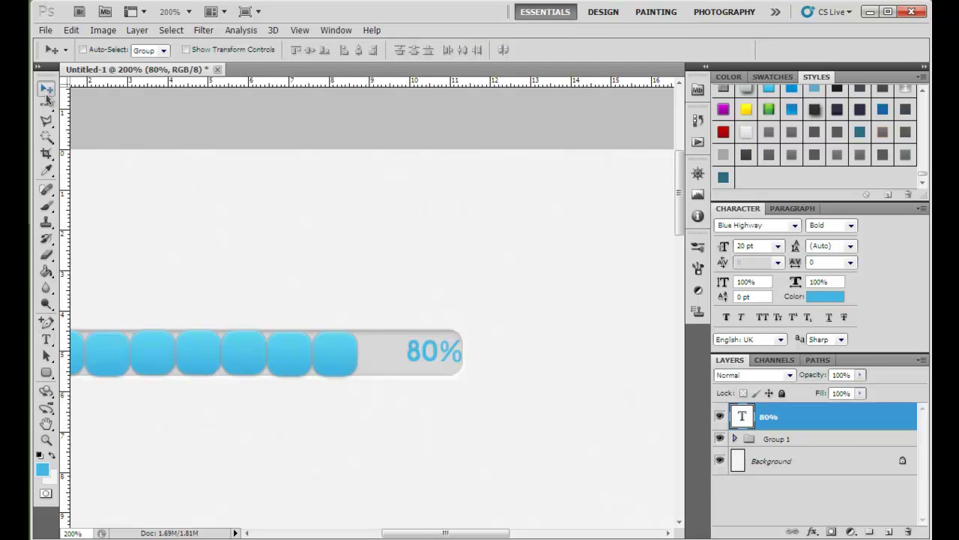
{"action": "key", "text": "Left"}
{"action": "key", "text": "Left"}
{"action": "key", "text": "Left"}
{"action": "key", "text": "Left"}
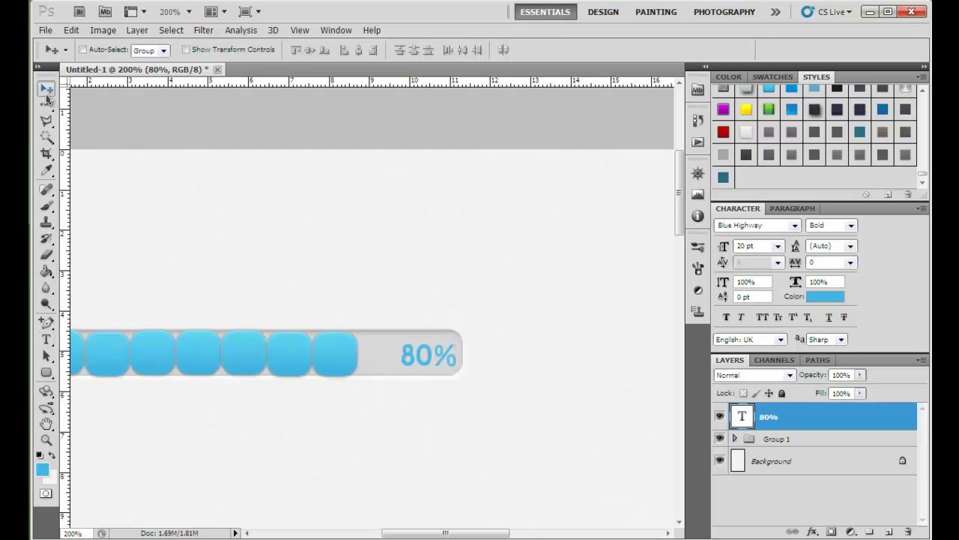
Step: Move the 80% text layer into the loading bar's group
{"action": "key", "text": "ctrl+minus"}
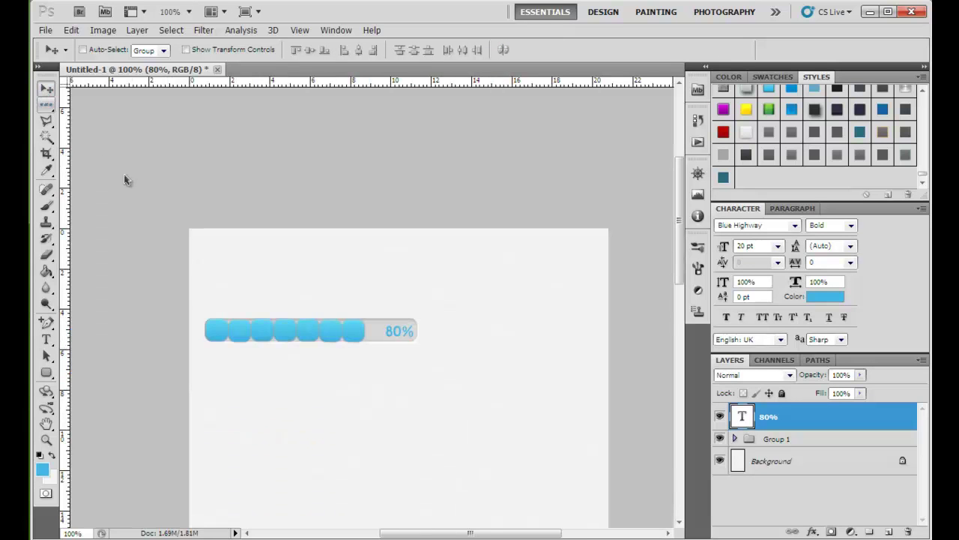
{"action": "key", "text": "ctrl+minus"}
{"action": "key", "text": "ctrl+plus"}
{"action": "left_click_drag", "start_coordinate": [223, 317], "coordinate": [353, 236]}
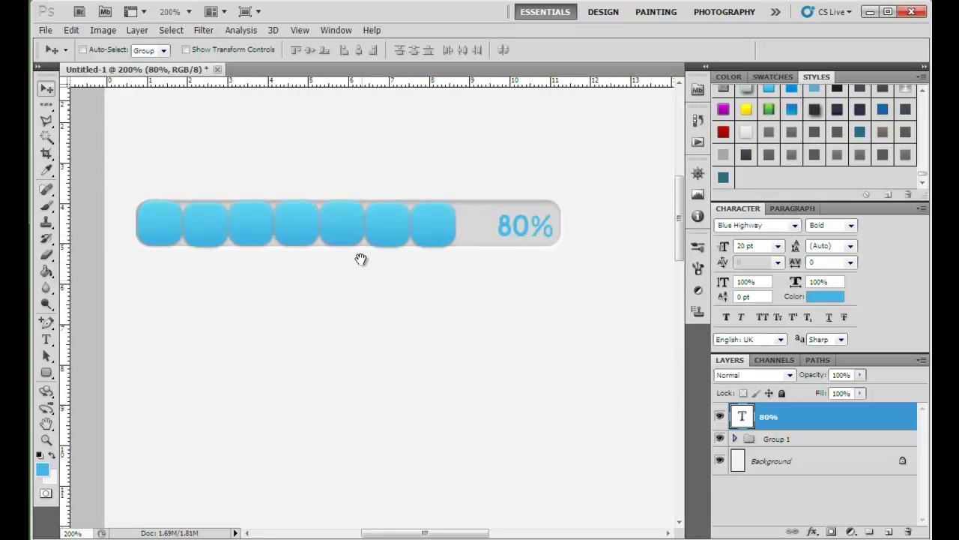
{"action": "left_click_drag", "start_coordinate": [783, 425], "coordinate": [782, 444]}
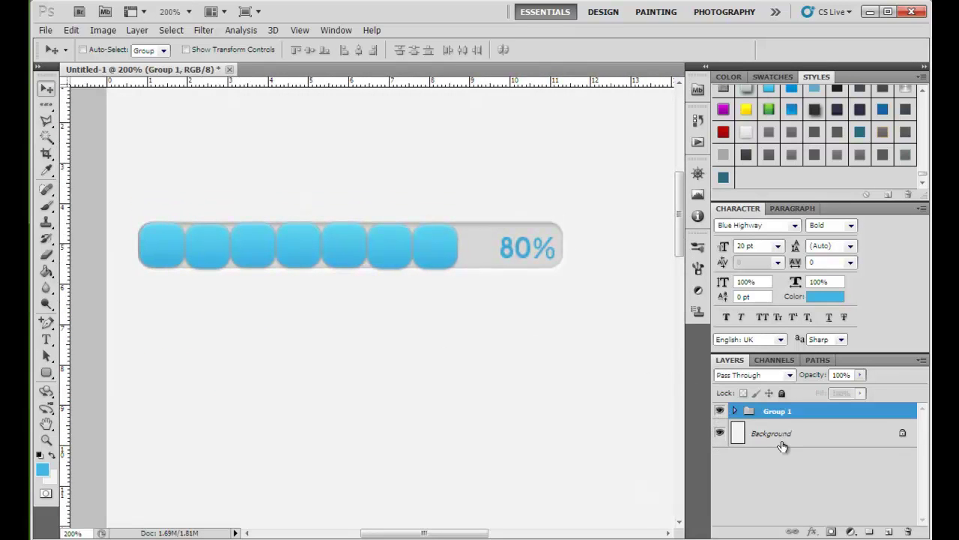
Step: Draw a second, thinner rounded bar about 10.5 cm wide and 0.6 cm high below the first and shift it slightly left
{"action": "left_click", "coordinate": [47, 374]}
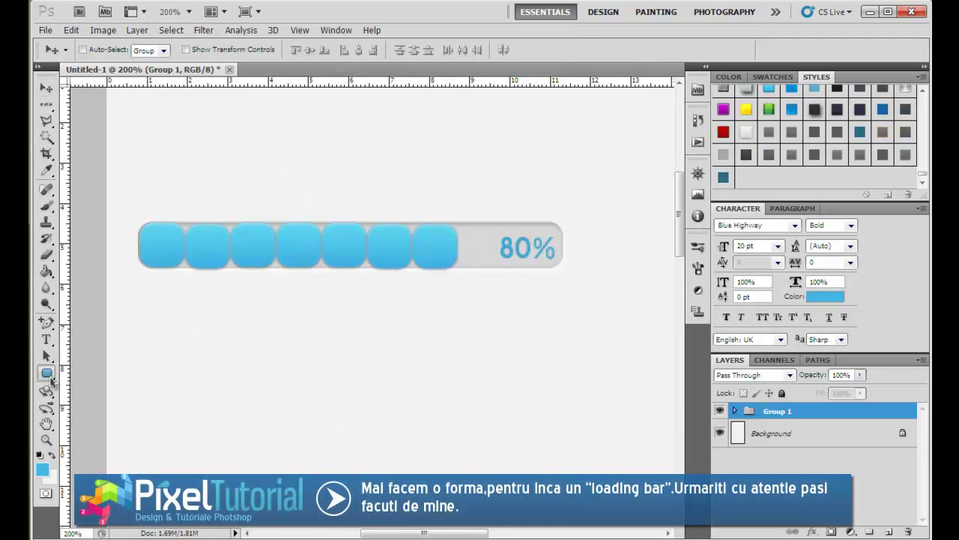
{"action": "left_click_drag", "start_coordinate": [144, 305], "coordinate": [568, 328]}
{"action": "left_click", "coordinate": [47, 89]}
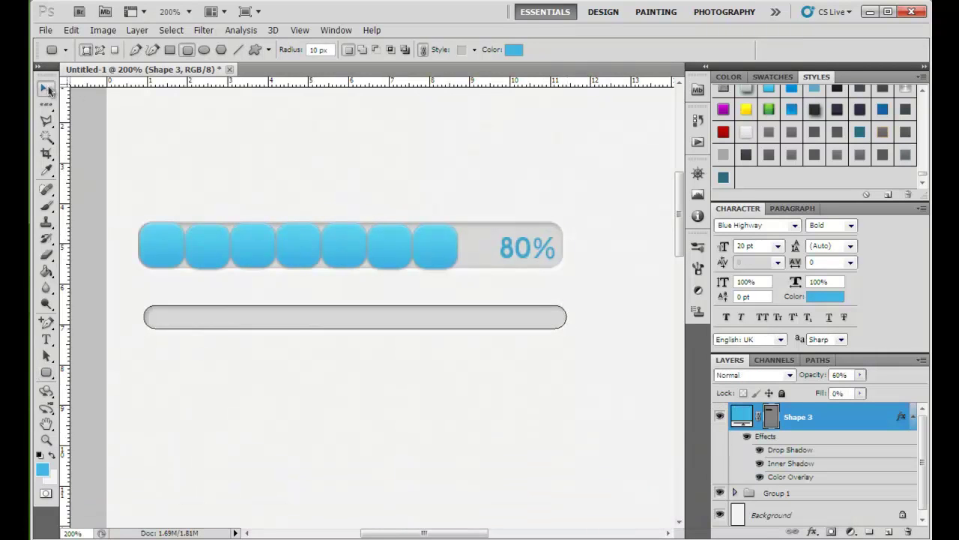
Step: Collapse the thin bar's effects list and set its layer opacity to 40%
{"action": "left_click", "coordinate": [908, 418]}
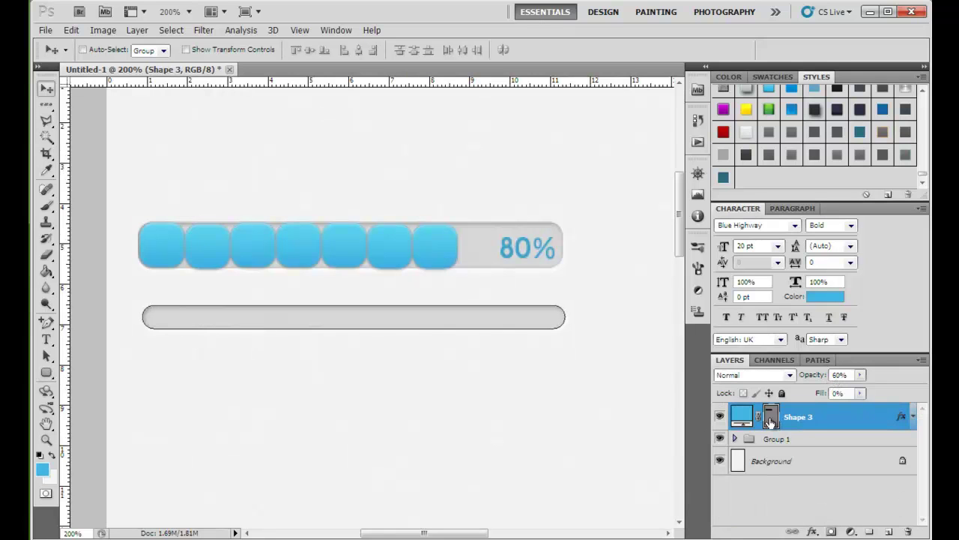
{"action": "key", "text": "4"}
{"action": "key", "text": "8"}
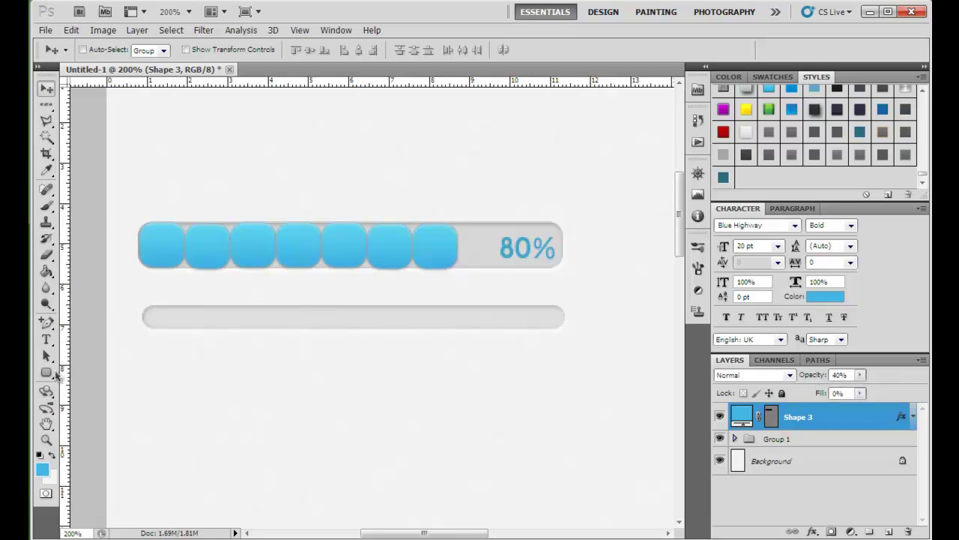
Step: Draw a rounded progress fill about 7.5 cm wide and 0.6 cm high over the thin bar with the blue gradient style and 100% fill
{"action": "left_click", "coordinate": [46, 373]}
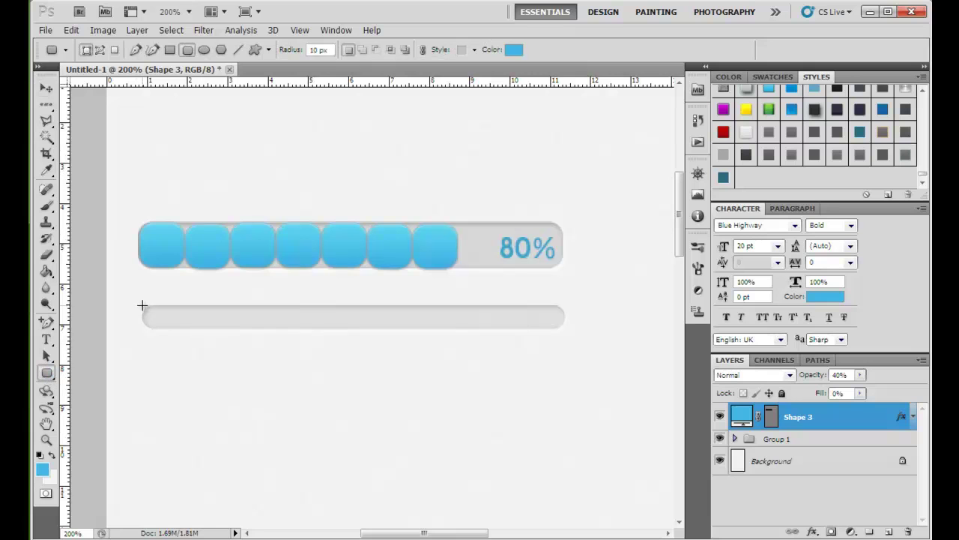
{"action": "left_click_drag", "start_coordinate": [142, 305], "coordinate": [444, 329]}
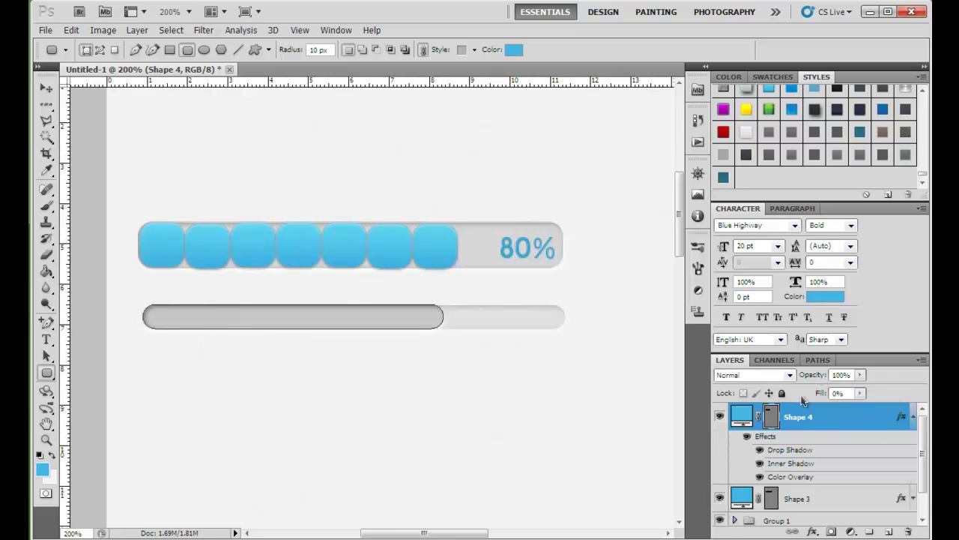
{"action": "left_click_drag", "start_coordinate": [821, 396], "coordinate": [910, 397]}
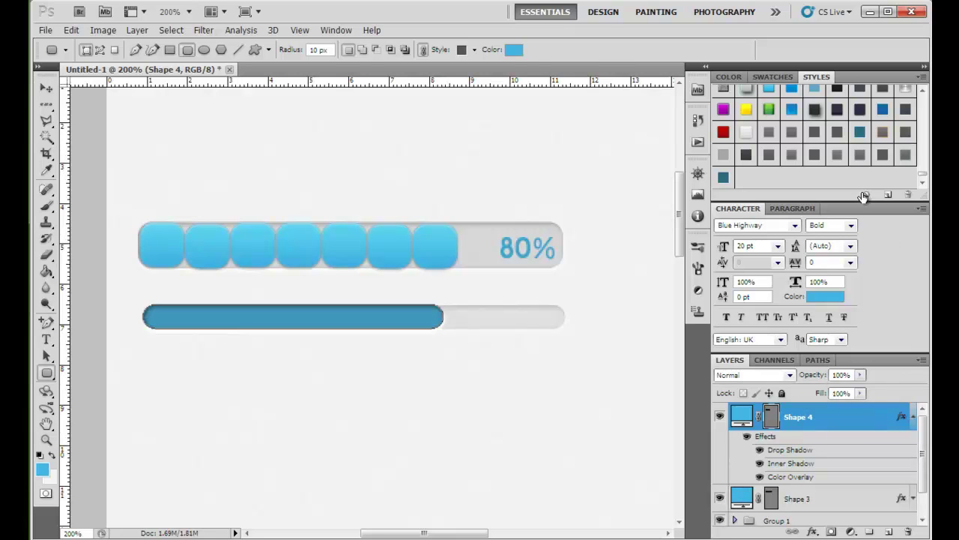
{"action": "left_click", "coordinate": [859, 155]}
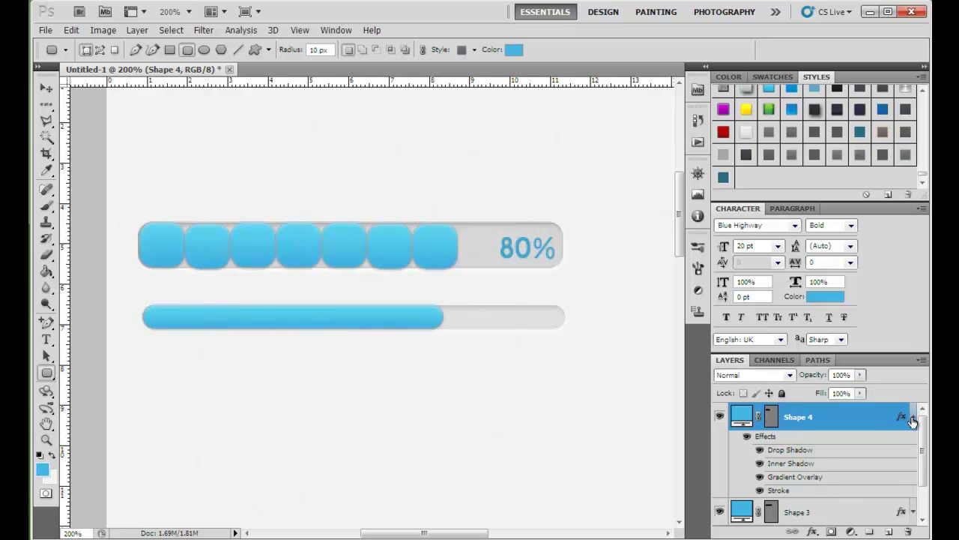
{"action": "left_click", "coordinate": [912, 418]}
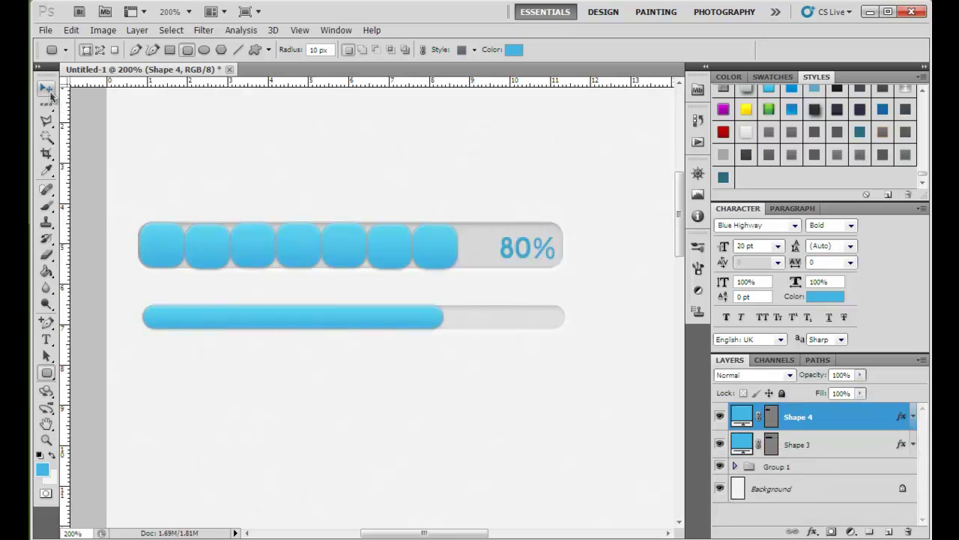
Step: Add the text 81% just beyond the thin bar's right end and align it vertically with the bar
{"action": "left_click", "coordinate": [45, 340]}
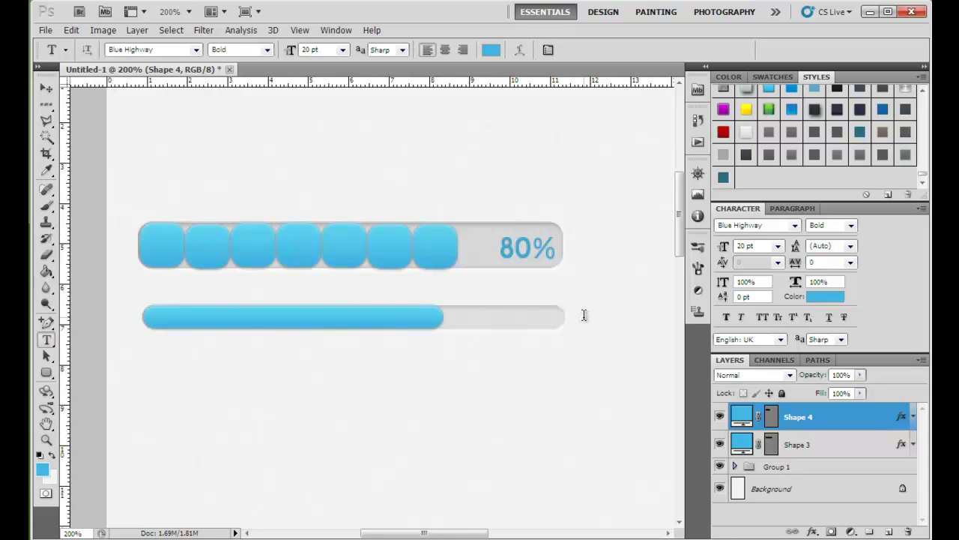
{"action": "left_click", "coordinate": [582, 313]}
{"action": "type", "text": "81%"}
{"action": "left_click", "coordinate": [46, 89]}
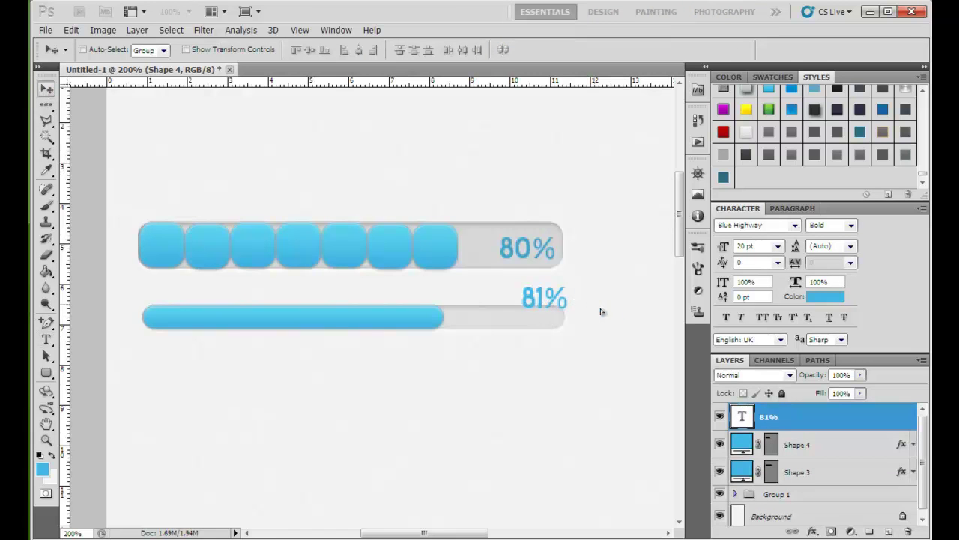
{"action": "left_click_drag", "start_coordinate": [600, 309], "coordinate": [602, 314]}
{"action": "key", "text": "Down"}
{"action": "key", "text": "Down"}
{"action": "key", "text": "Down"}
Step: Group the thin bar's two shapes with its 81% text and duplicate the group about 1.2 cm below
{"action": "scroll", "coordinate": [772, 450], "scroll_direction": "down", "scroll_amount": 1}
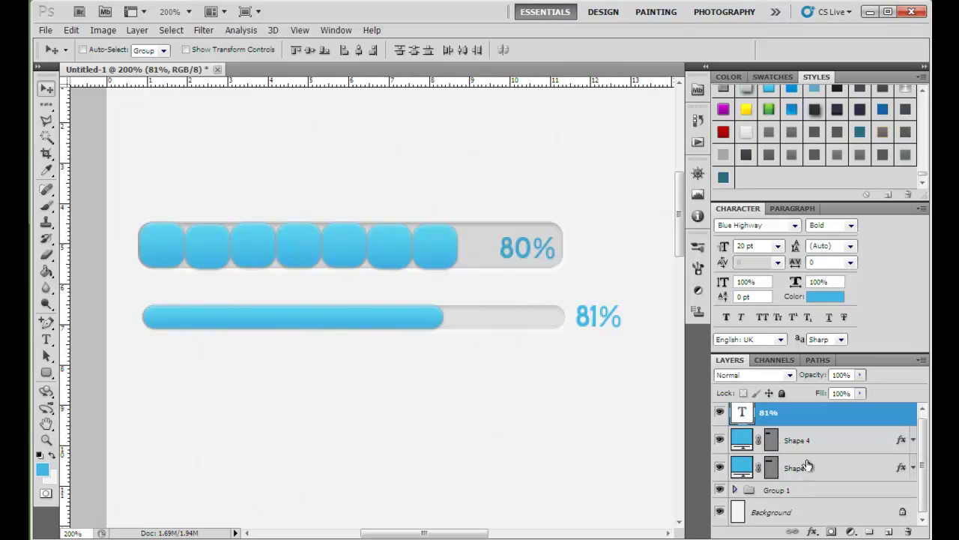
{"action": "left_click", "coordinate": [807, 466], "text": "shift"}
{"action": "left_click_drag", "start_coordinate": [807, 466], "coordinate": [870, 531]}
{"action": "left_click_drag", "start_coordinate": [418, 323], "coordinate": [418, 372]}
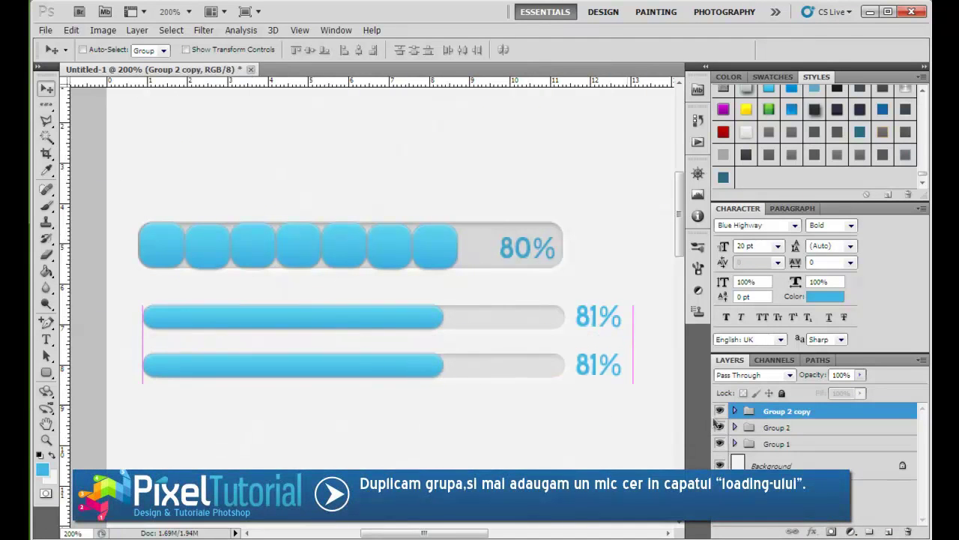
Step: Draw a blue circle about 0.9 cm in diameter over the end of the duplicated bar's fill, inside the copied group
{"action": "left_click", "coordinate": [735, 411]}
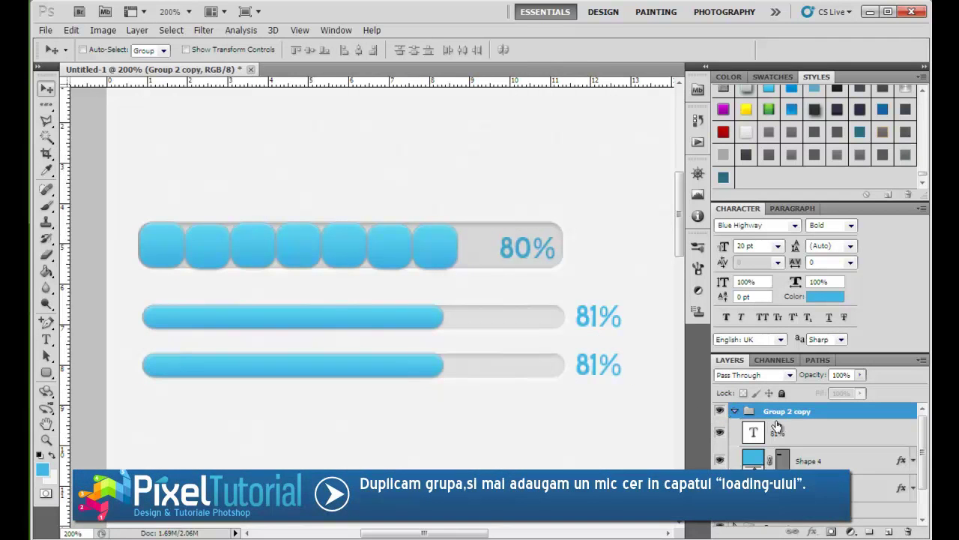
{"action": "left_click", "coordinate": [48, 373]}
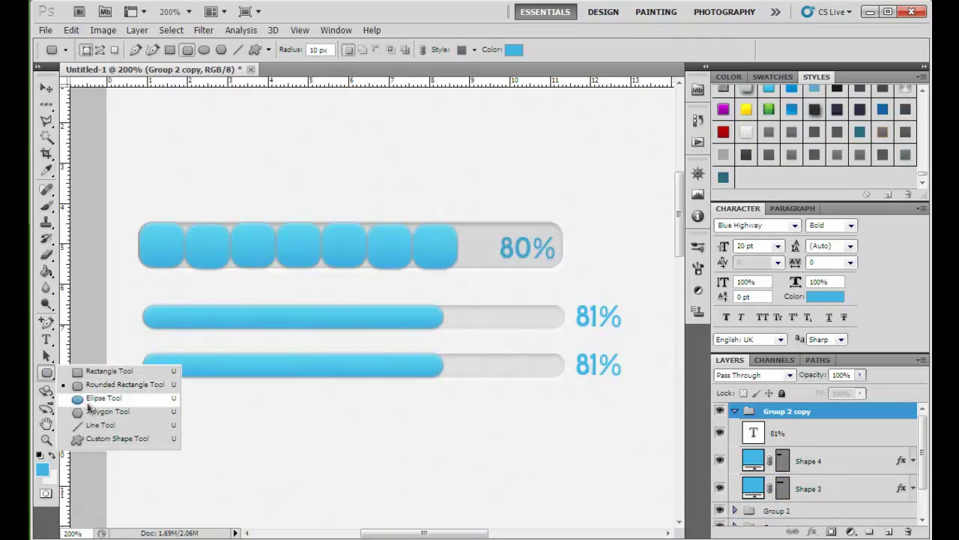
{"action": "left_click", "coordinate": [90, 400]}
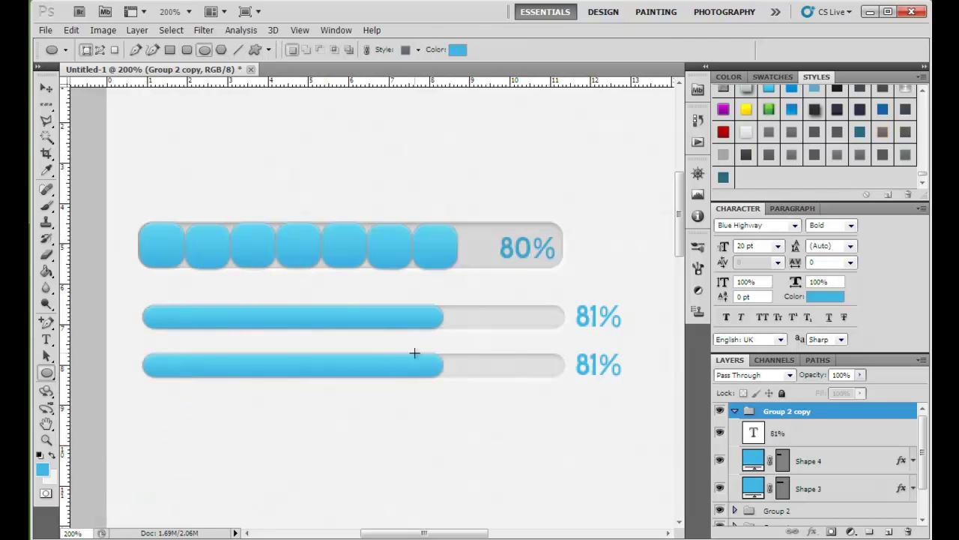
{"action": "left_click_drag", "start_coordinate": [451, 368], "coordinate": [462, 383]}
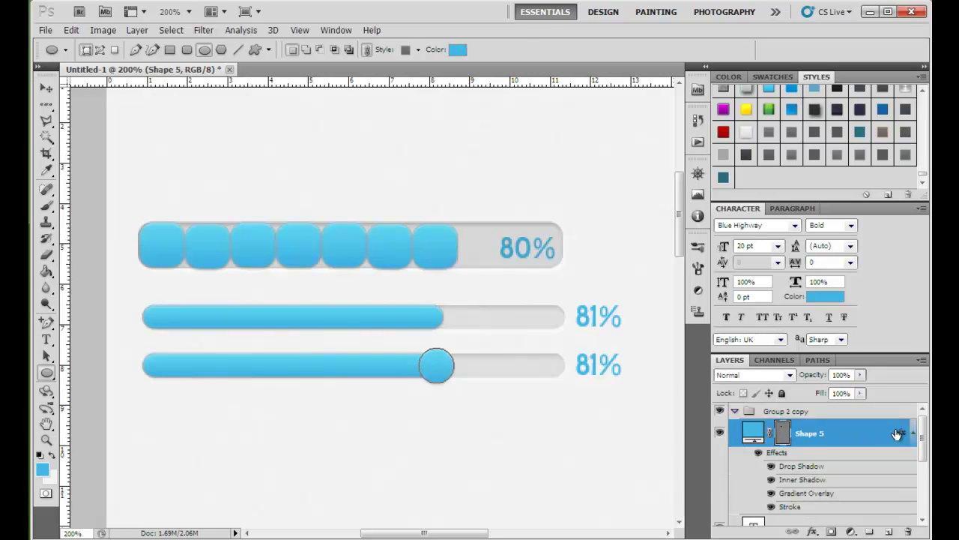
{"action": "left_click", "coordinate": [913, 432]}
{"action": "left_click", "coordinate": [783, 434]}
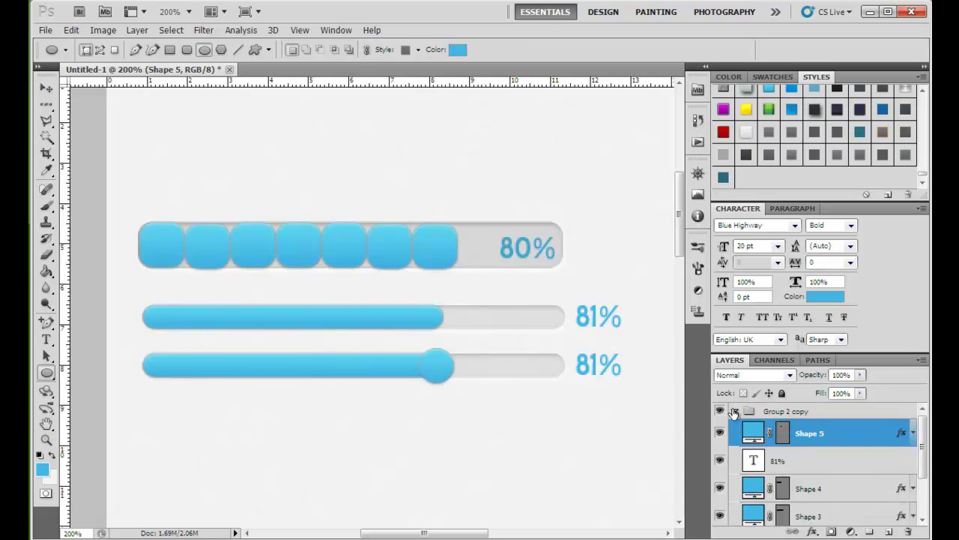
{"action": "left_click", "coordinate": [734, 412]}
Step: Combine the three loading bar groups into a single group
{"action": "key", "text": "ctrl+minus"}
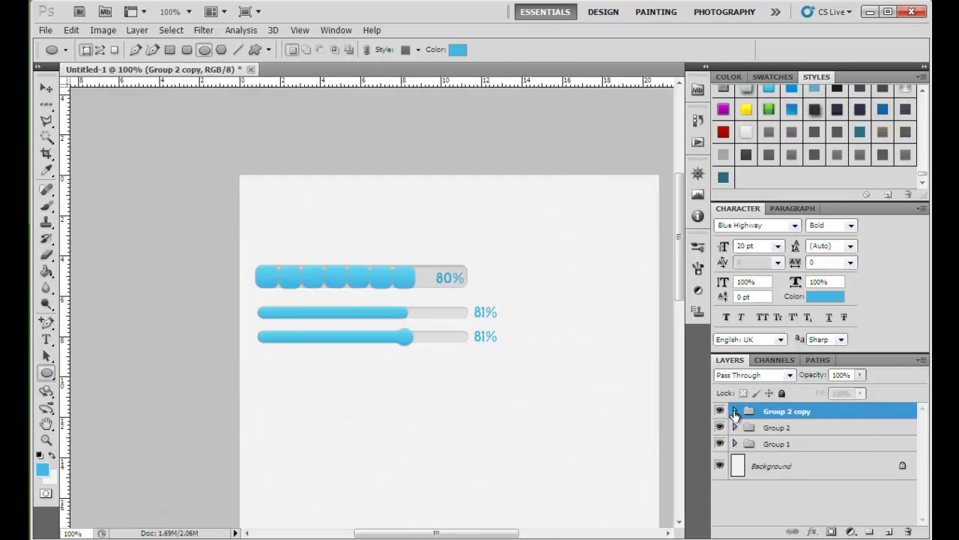
{"action": "key", "text": "ctrl+minus"}
{"action": "key", "text": "ctrl+plus"}
{"action": "left_click", "coordinate": [788, 447], "text": "shift"}
{"action": "left_click_drag", "start_coordinate": [789, 446], "coordinate": [871, 531]}
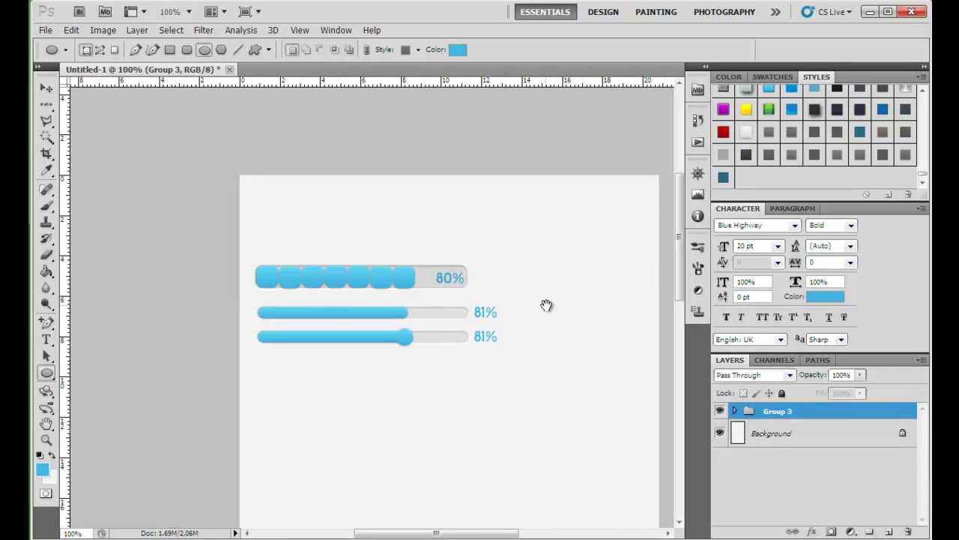
Step: Draw a wide rounded bar with 10 px corners, about 12.7 cm wide and 0.9 cm high, below the loading bars
{"action": "scroll", "coordinate": [534, 315], "scroll_direction": "down", "scroll_amount": 2}
{"action": "left_click", "coordinate": [428, 265], "text": "ctrl"}
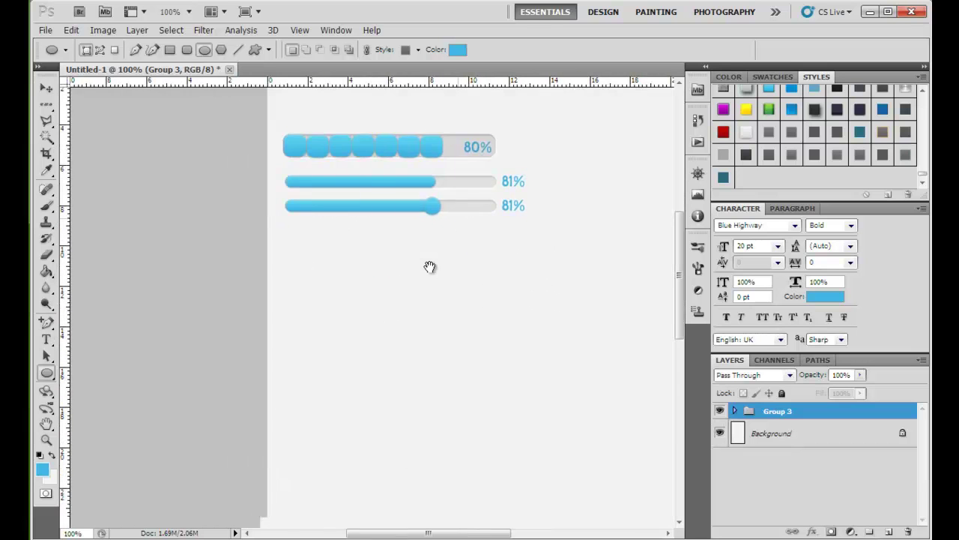
{"action": "left_click_drag", "start_coordinate": [429, 267], "coordinate": [375, 336]}
{"action": "left_click_drag", "start_coordinate": [46, 373], "coordinate": [94, 386]}
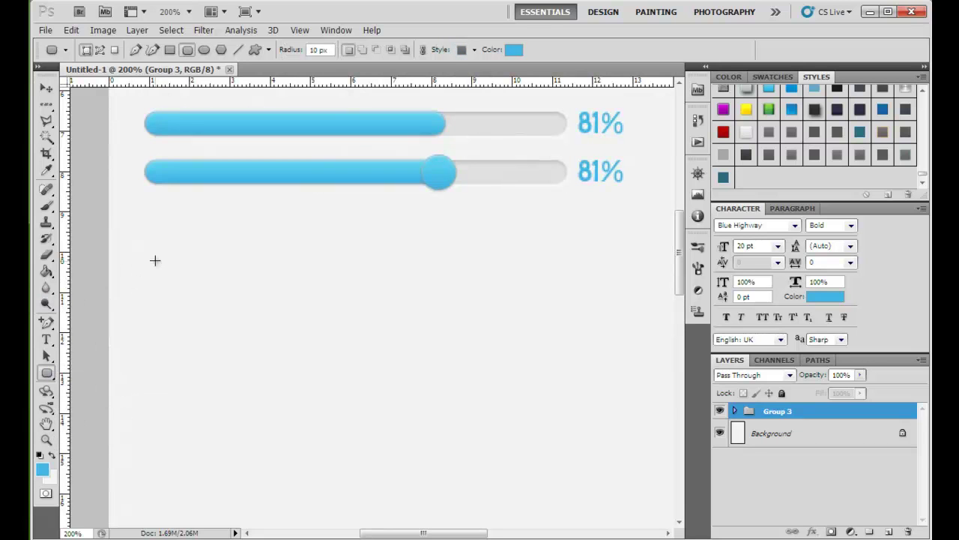
{"action": "left_click_drag", "start_coordinate": [143, 256], "coordinate": [656, 291]}
Step: Give the wide bar the grey inset style with 0% fill and set its layer opacity to 59%
{"action": "scroll", "coordinate": [750, 127], "scroll_direction": "up", "scroll_amount": 3}
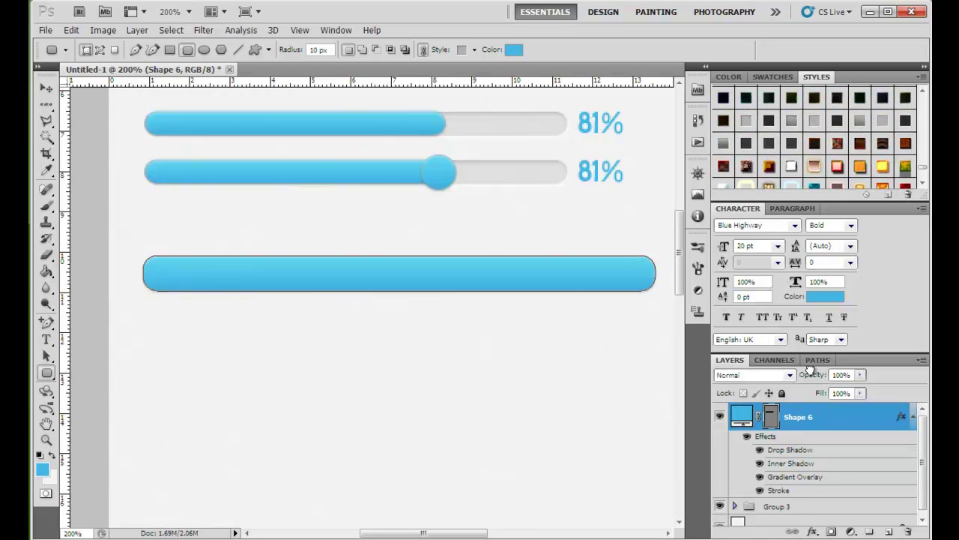
{"action": "key", "text": "shift+0"}
{"action": "key", "text": "shift+0"}
{"action": "left_click", "coordinate": [913, 416]}
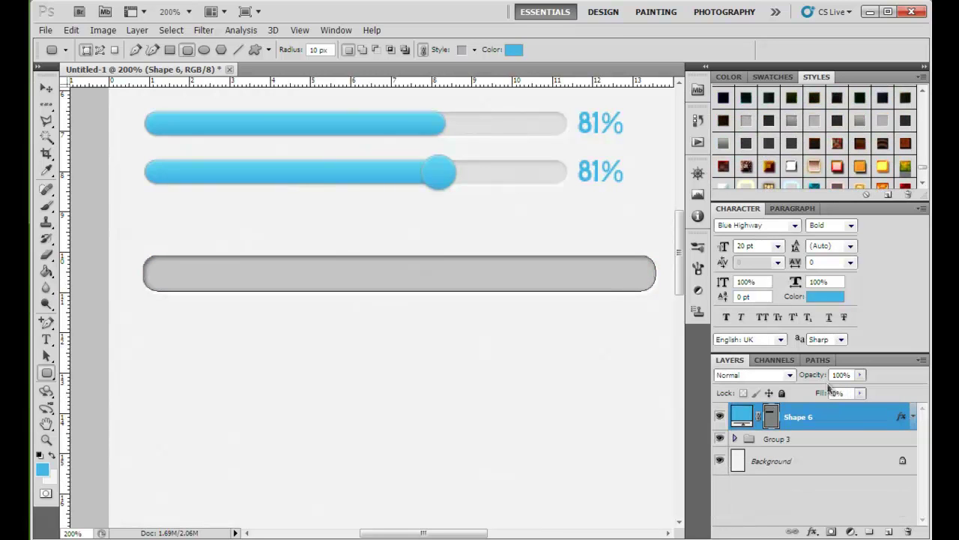
{"action": "left_click_drag", "start_coordinate": [825, 380], "coordinate": [795, 381]}
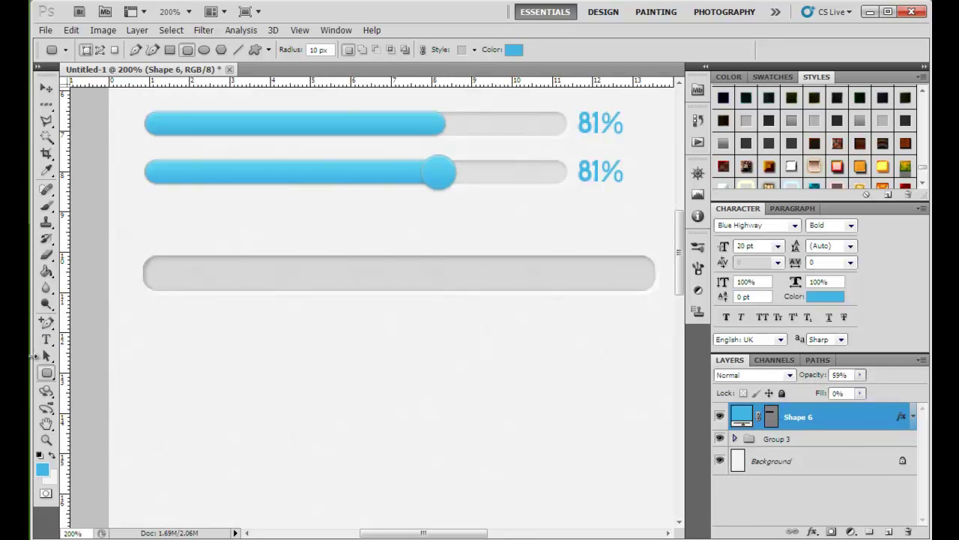
Step: Draw a rounded segment about 3.4 cm wide inside the wide bar and give it the blue gradient style with 100% opacity and fill
{"action": "left_click_drag", "start_coordinate": [292, 255], "coordinate": [426, 290]}
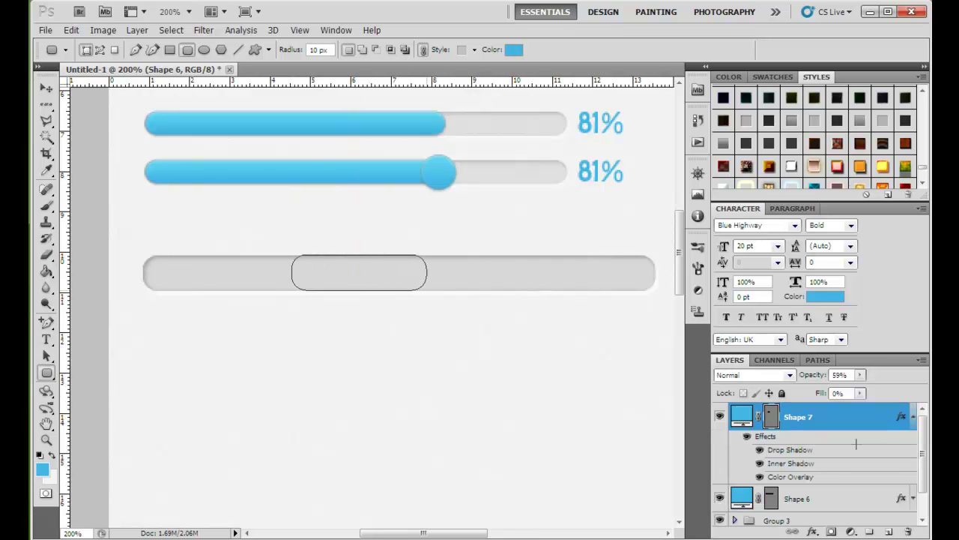
{"action": "left_click", "coordinate": [913, 416]}
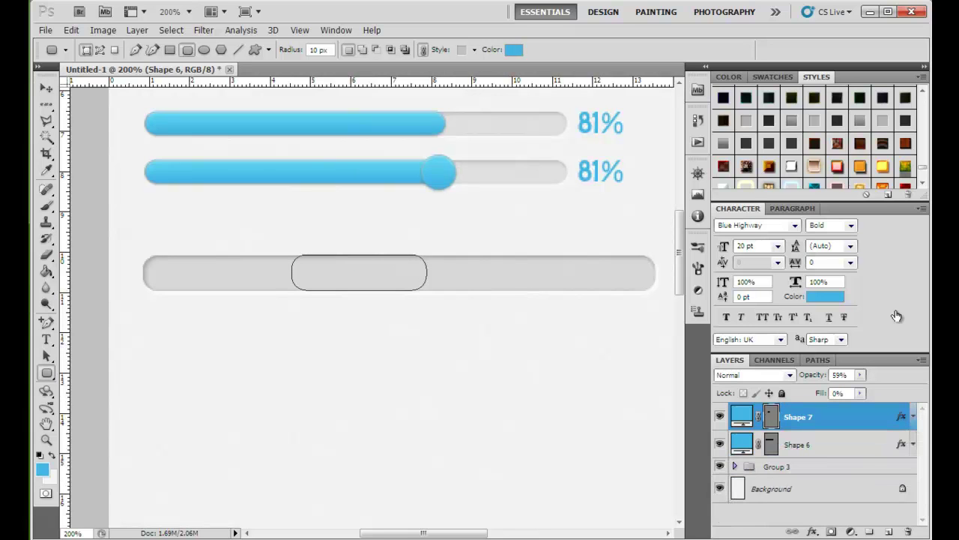
{"action": "scroll", "coordinate": [865, 171], "scroll_direction": "down", "scroll_amount": 3}
{"action": "scroll", "coordinate": [864, 166], "scroll_direction": "down", "scroll_amount": 2}
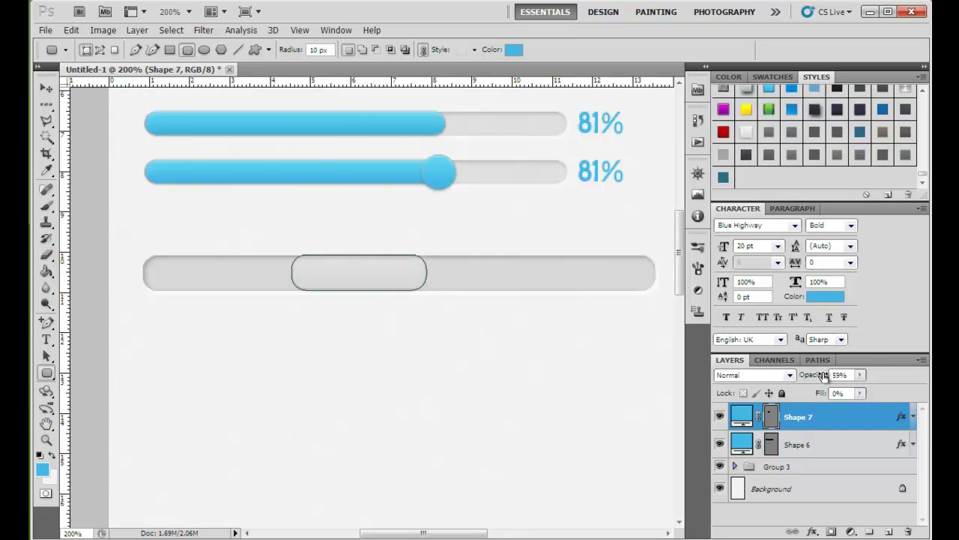
{"action": "left_click_drag", "start_coordinate": [822, 378], "coordinate": [598, 383]}
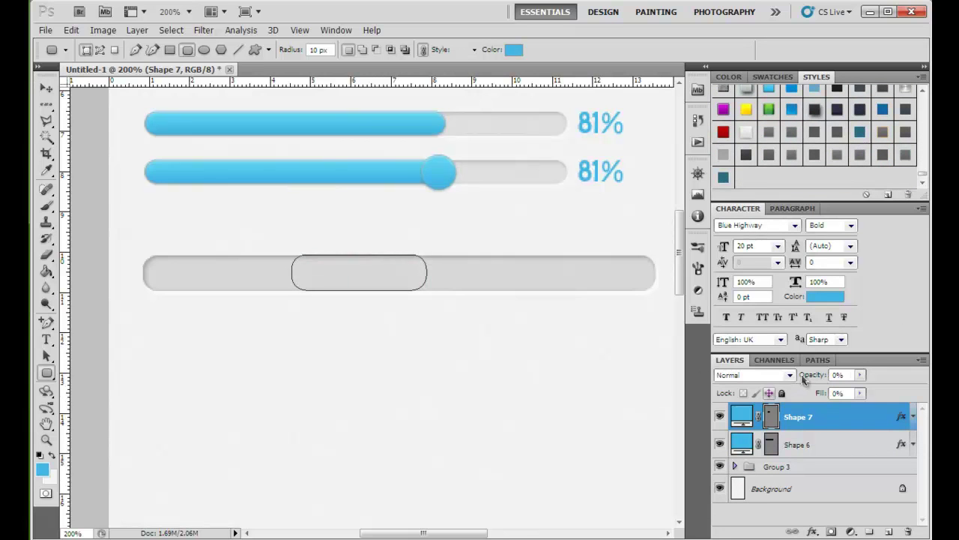
{"action": "left_click_drag", "start_coordinate": [822, 389], "coordinate": [937, 401]}
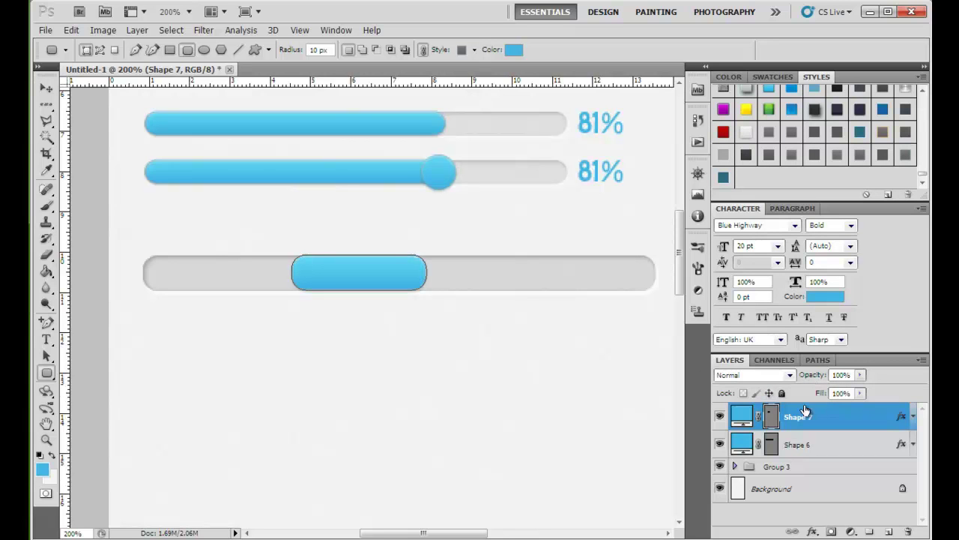
{"action": "left_click", "coordinate": [771, 417]}
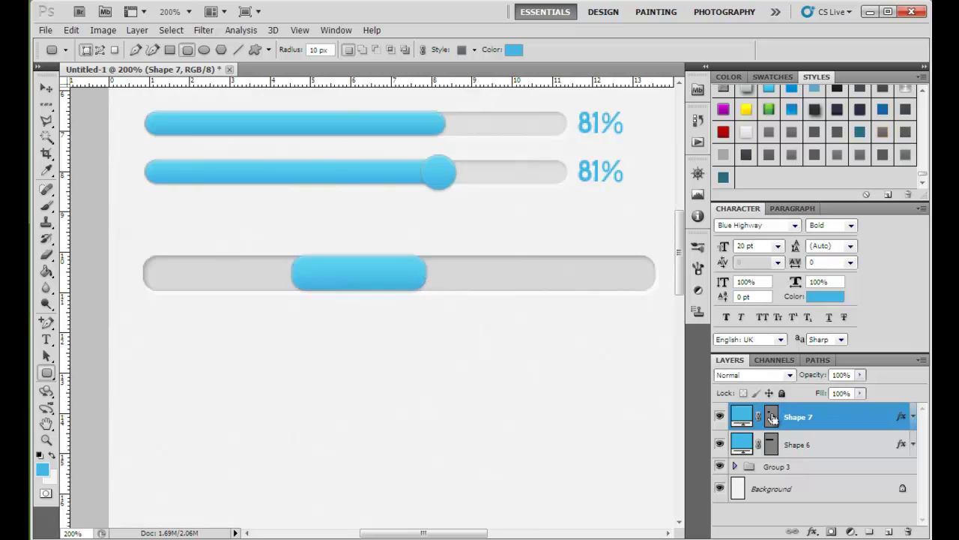
Step: Group the wide bar and its blue segment together with the existing loading bars group
{"action": "key", "text": "ctrl+minus"}
{"action": "key", "text": "ctrl+minus"}
{"action": "key", "text": "ctrl+plus"}
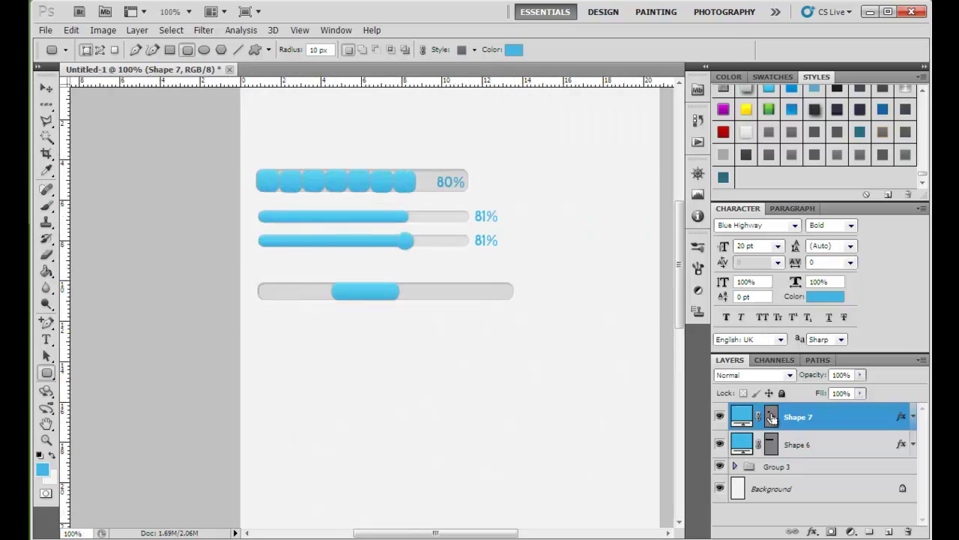
{"action": "left_click_drag", "start_coordinate": [590, 304], "coordinate": [577, 338]}
{"action": "left_click_drag", "start_coordinate": [588, 299], "coordinate": [589, 287]}
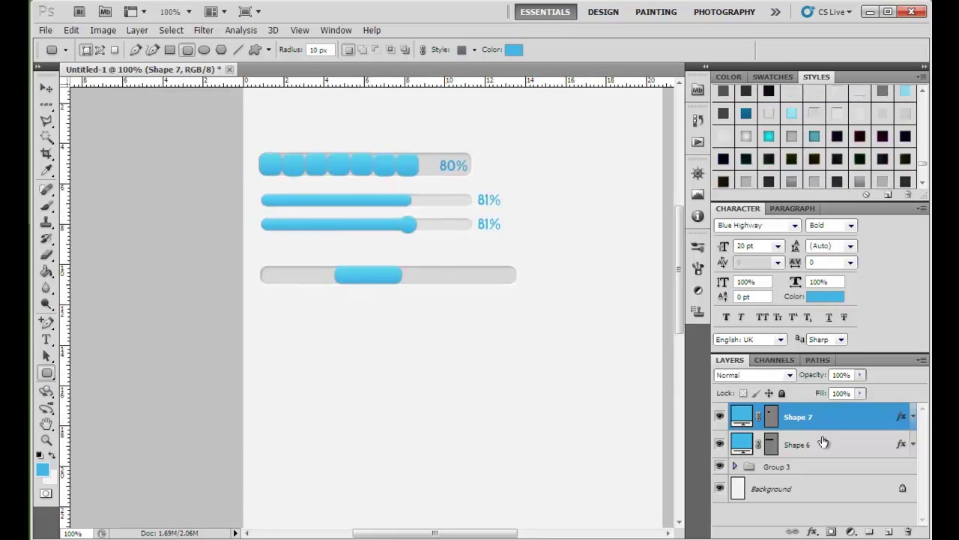
{"action": "left_click", "coordinate": [835, 458], "text": "shift"}
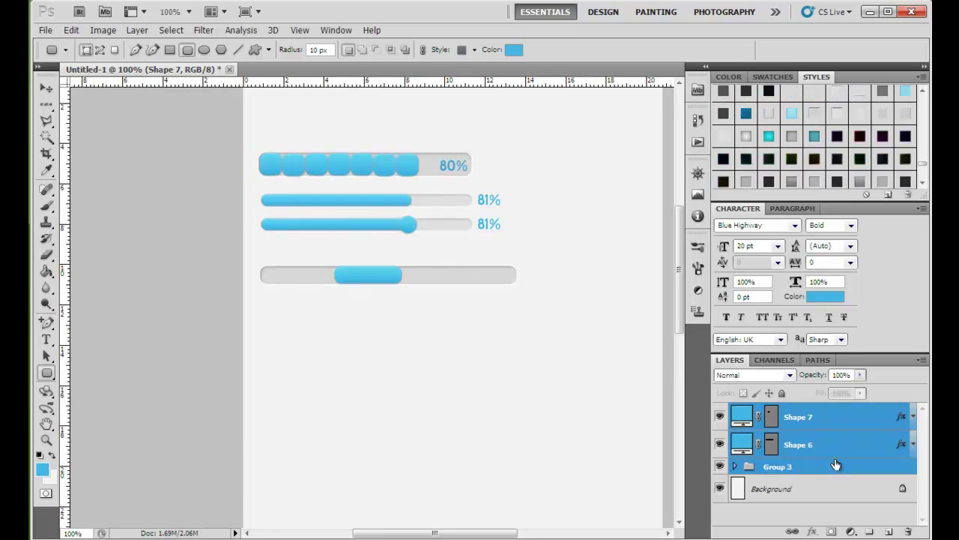
{"action": "left_click_drag", "start_coordinate": [835, 458], "coordinate": [868, 530]}
Step: Draw a light grey rectangle about 4.1 cm wide and 1.6 cm high below the wide bar
{"action": "scroll", "coordinate": [463, 226], "scroll_direction": "down", "scroll_amount": 2}
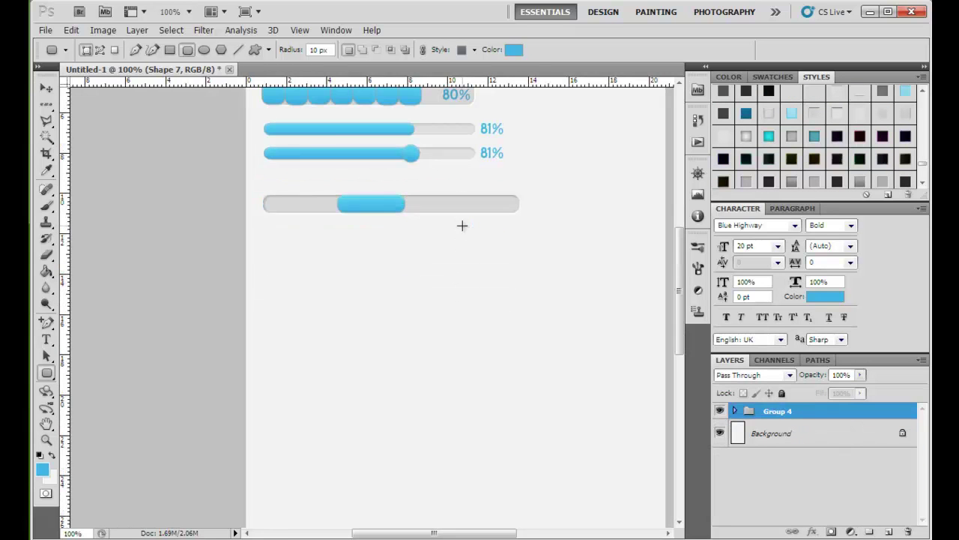
{"action": "key", "text": "ctrl+plus"}
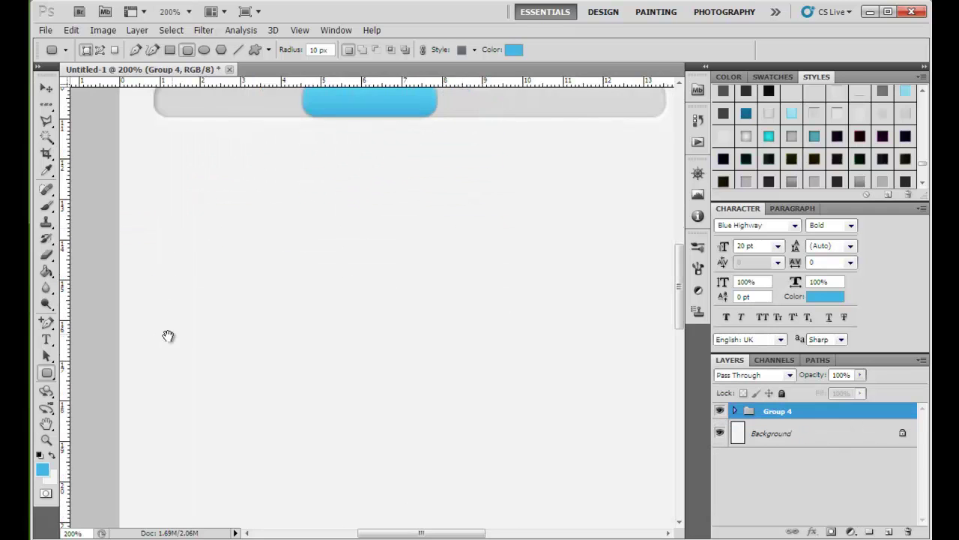
{"action": "scroll", "coordinate": [167, 336], "scroll_direction": "up", "scroll_amount": 1}
{"action": "left_click", "coordinate": [53, 456]}
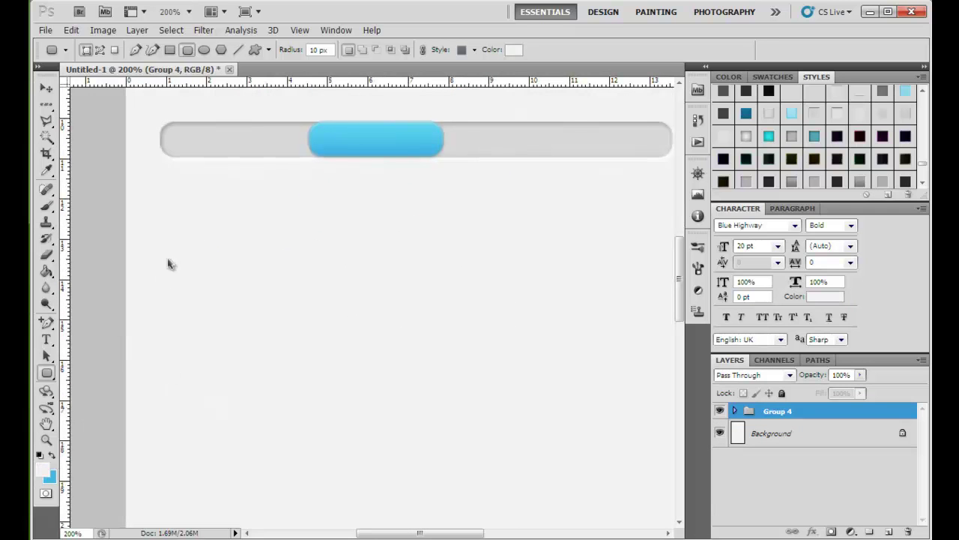
{"action": "left_click", "coordinate": [48, 375]}
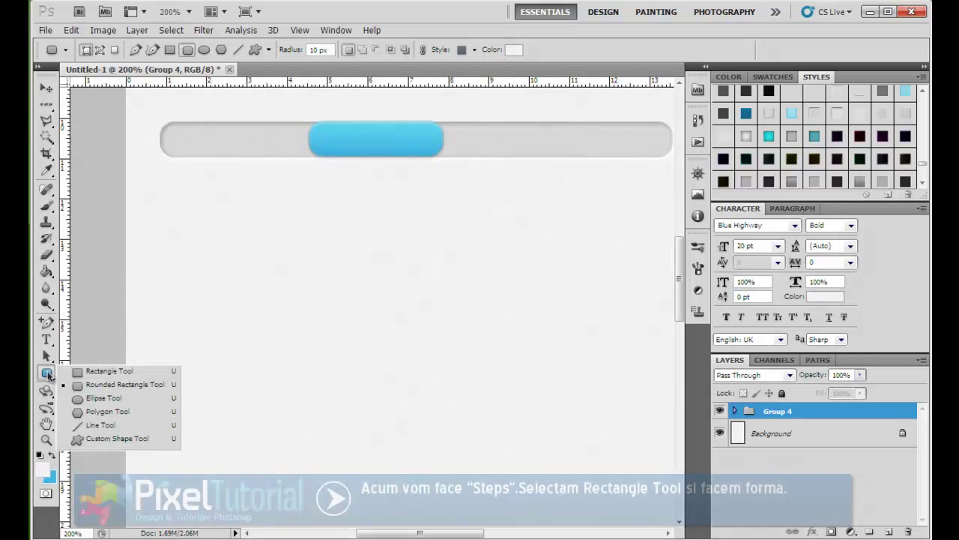
{"action": "left_click", "coordinate": [78, 371]}
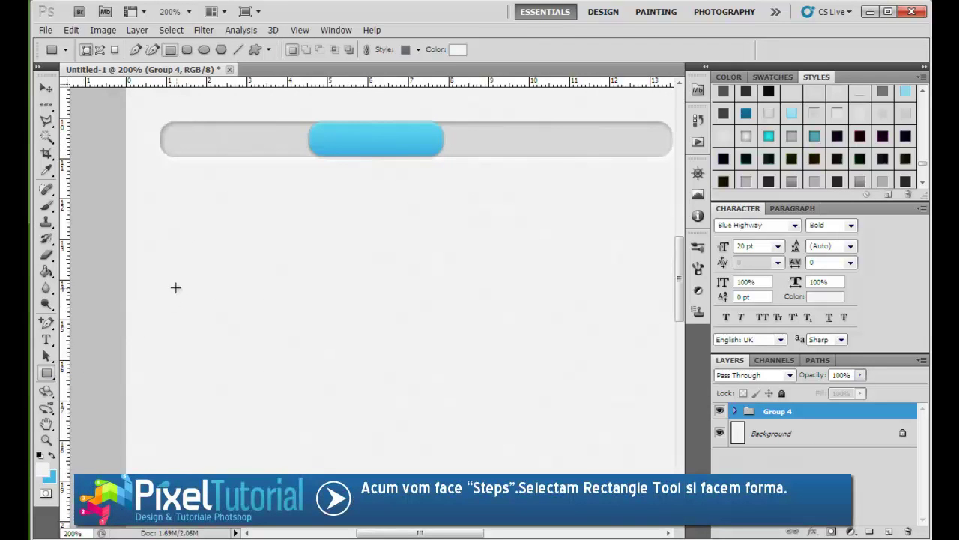
{"action": "left_click_drag", "start_coordinate": [170, 271], "coordinate": [336, 337]}
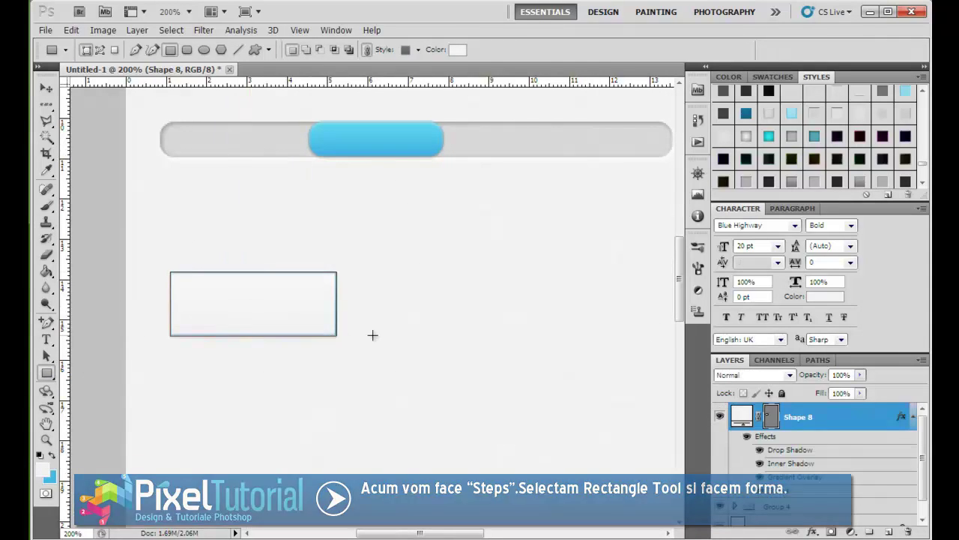
Step: Apply the light grey gradient style with shadows and stroke to the rectangle, collapsing its effects list and hiding its path outline
{"action": "scroll", "coordinate": [820, 174], "scroll_direction": "down", "scroll_amount": 5}
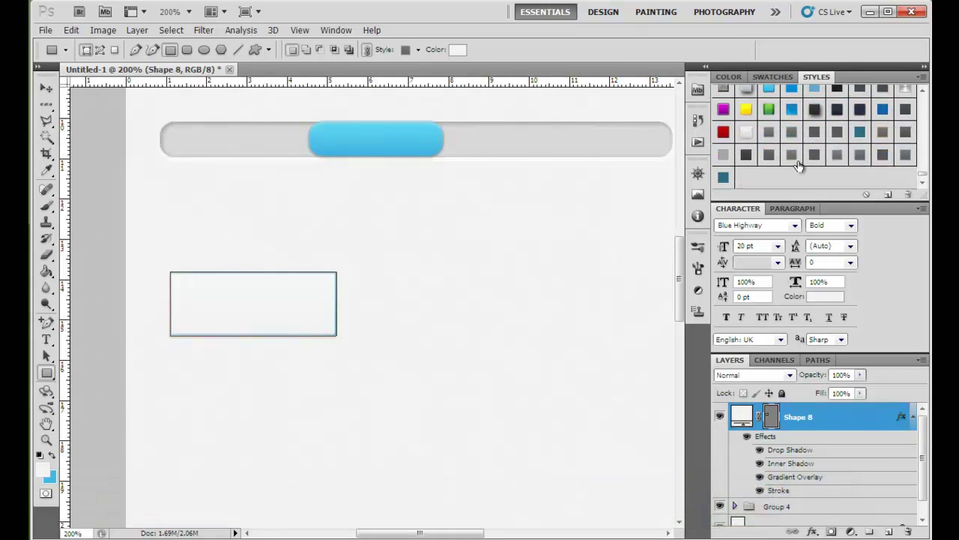
{"action": "left_click", "coordinate": [793, 155]}
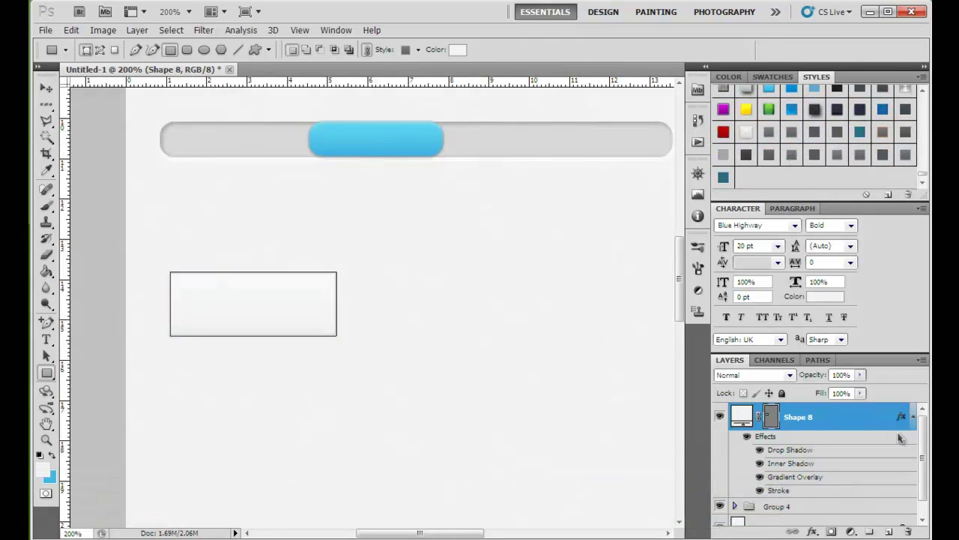
{"action": "left_click", "coordinate": [913, 418]}
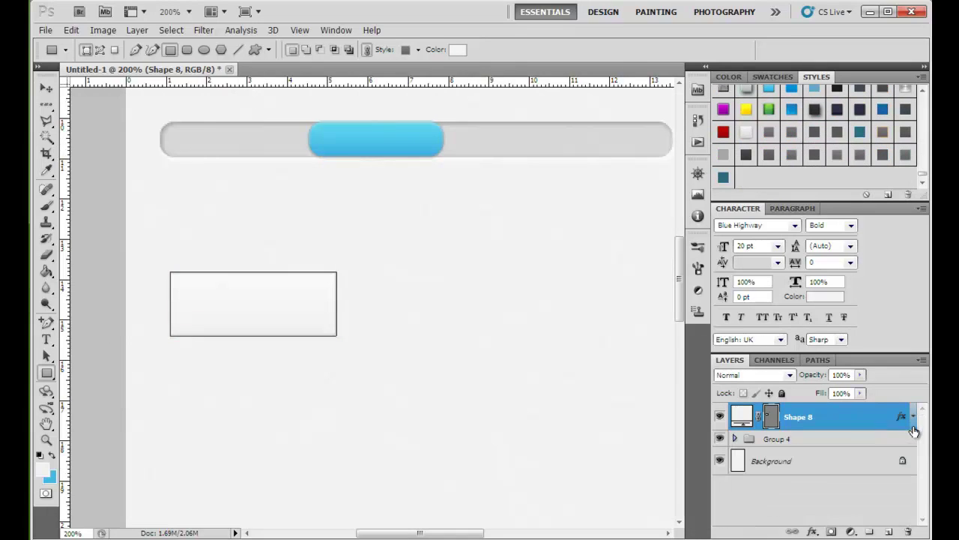
{"action": "left_click", "coordinate": [772, 415]}
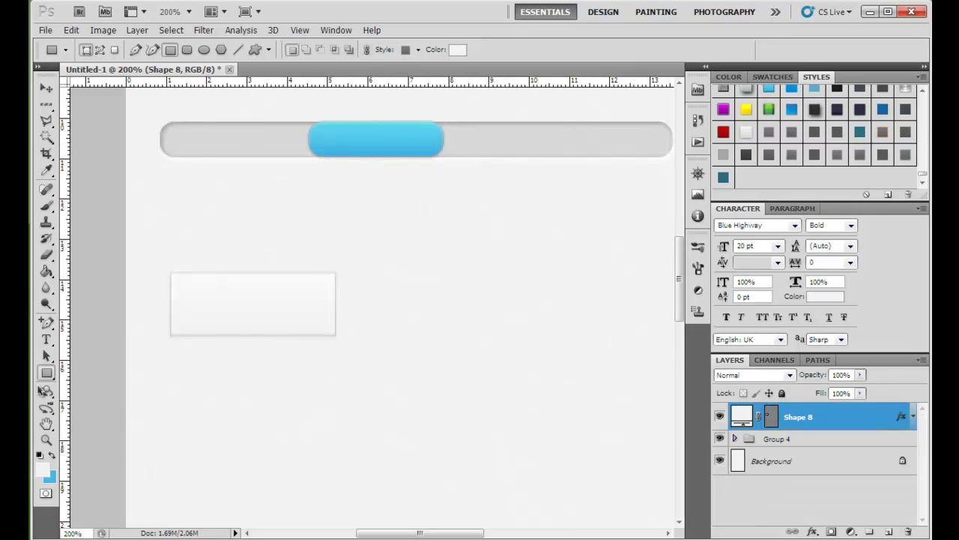
Step: Add a right-pointing arrow custom shape about 2.1 cm wide and 1.5 cm high to the rectangle's path, overlapping its right end
{"action": "right_click", "coordinate": [46, 373]}
{"action": "left_click", "coordinate": [112, 437]}
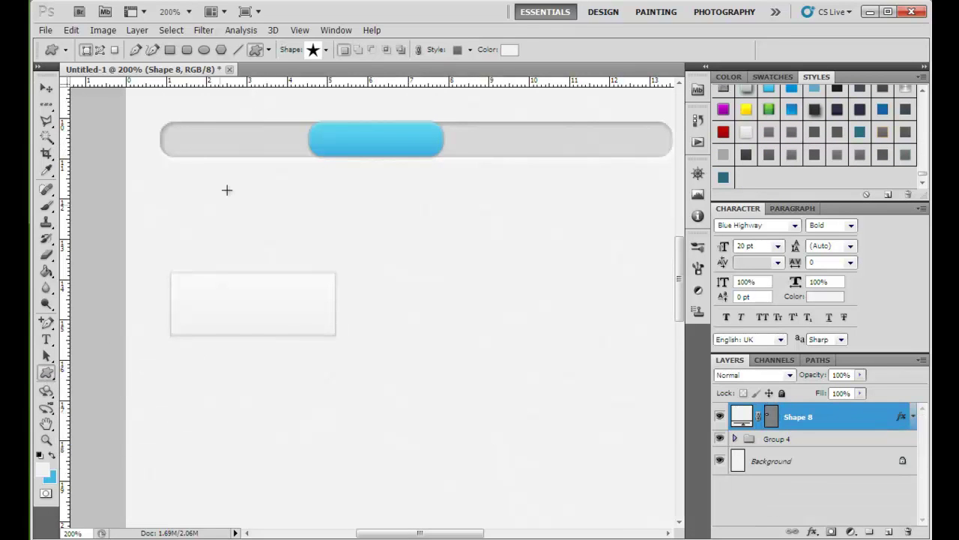
{"action": "left_click", "coordinate": [326, 51]}
{"action": "left_click", "coordinate": [173, 91]}
{"action": "key", "text": "Return"}
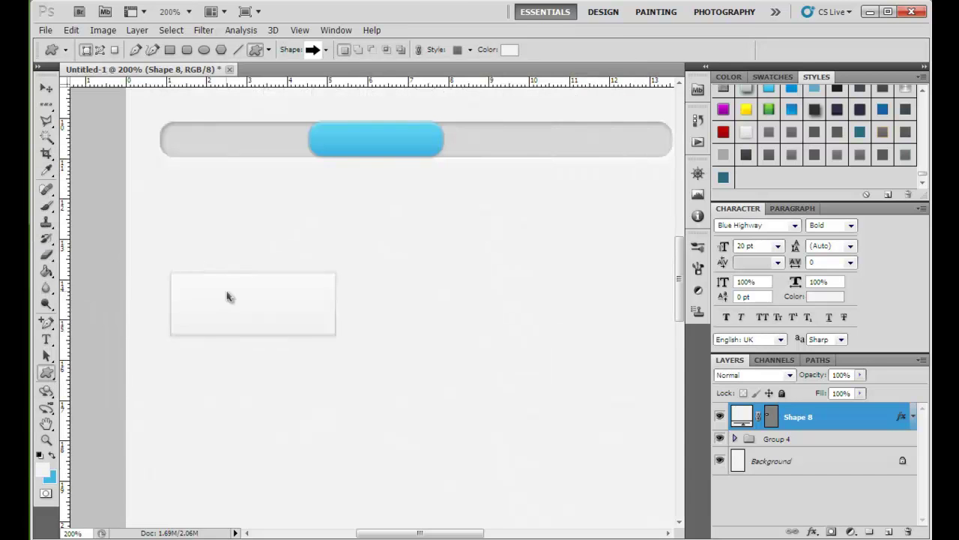
{"action": "left_click", "coordinate": [769, 417]}
{"action": "key", "text": "shift"}
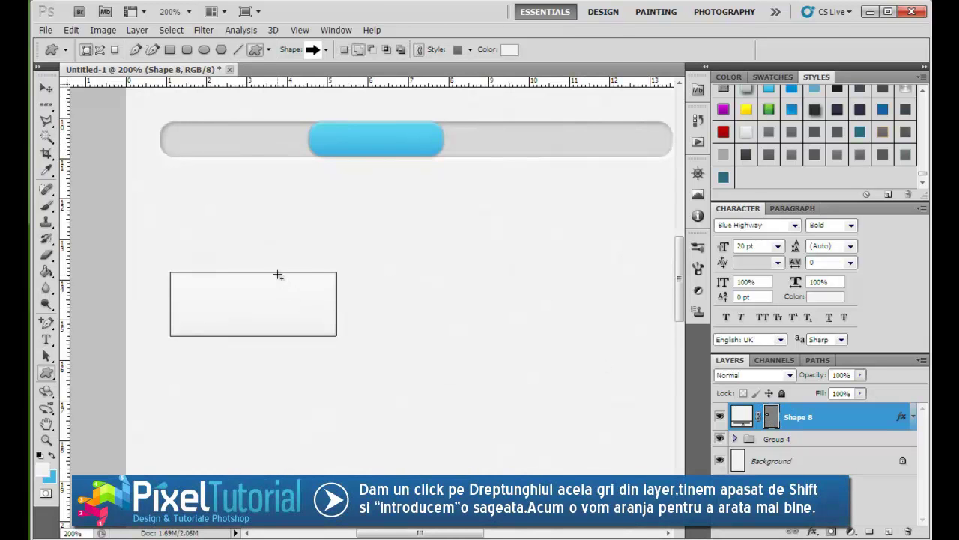
{"action": "left_click_drag", "start_coordinate": [277, 271], "coordinate": [368, 332]}
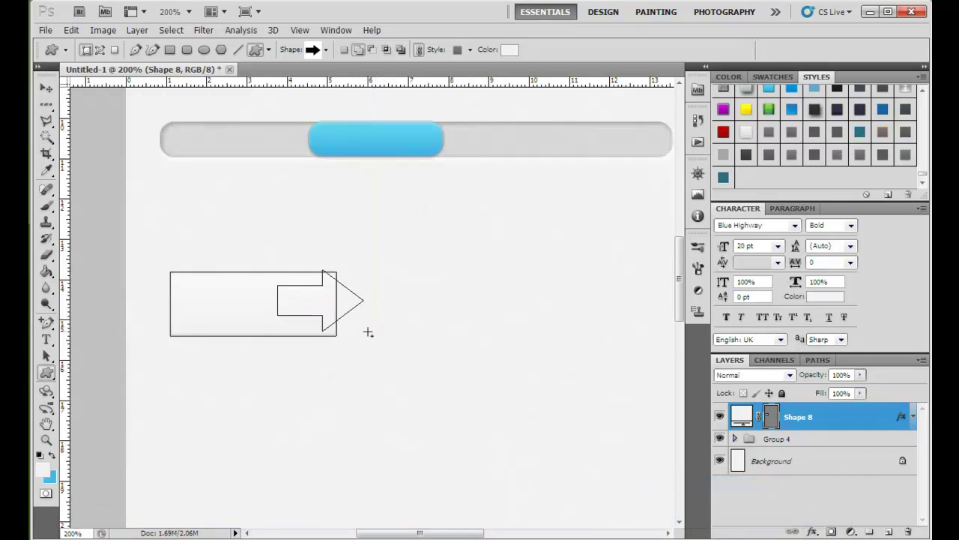
Step: Move the arrow path so its head sits flush against the rectangle's right edge, forming one pointed step shape, and hide the path outline
{"action": "left_click_drag", "start_coordinate": [46, 356], "coordinate": [84, 359]}
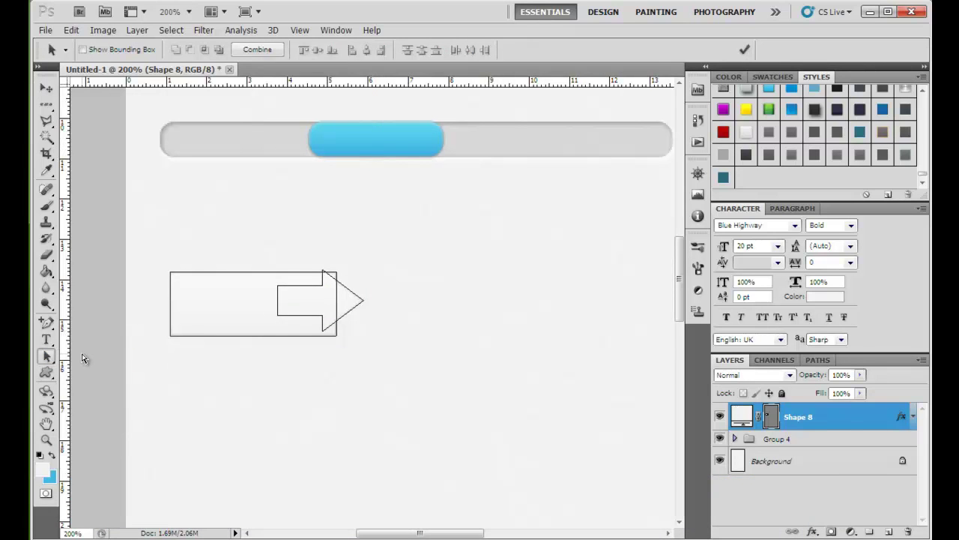
{"action": "key", "text": "ctrl+plus"}
{"action": "left_click_drag", "start_coordinate": [280, 290], "coordinate": [301, 312]}
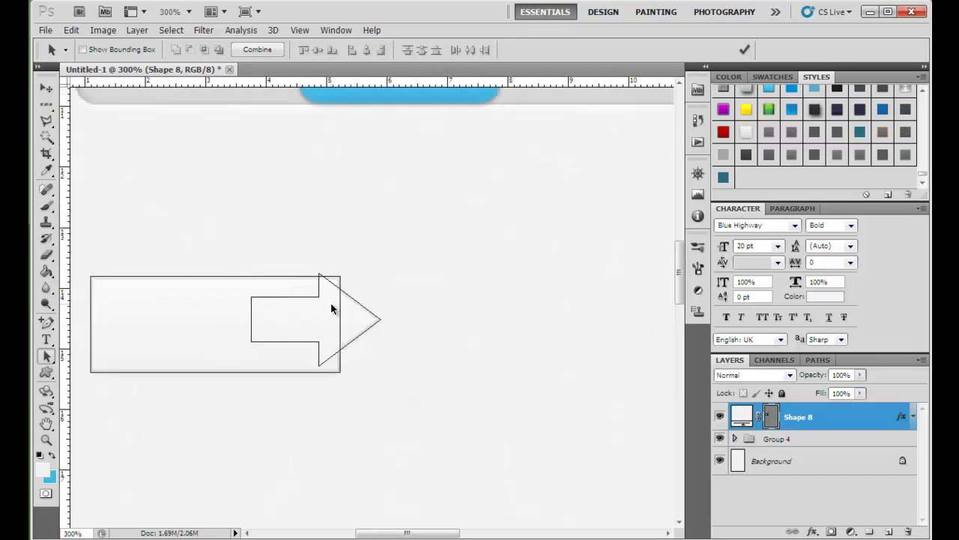
{"action": "left_click", "coordinate": [341, 314]}
{"action": "key", "text": "Down"}
{"action": "left_click_drag", "start_coordinate": [367, 319], "coordinate": [376, 320]}
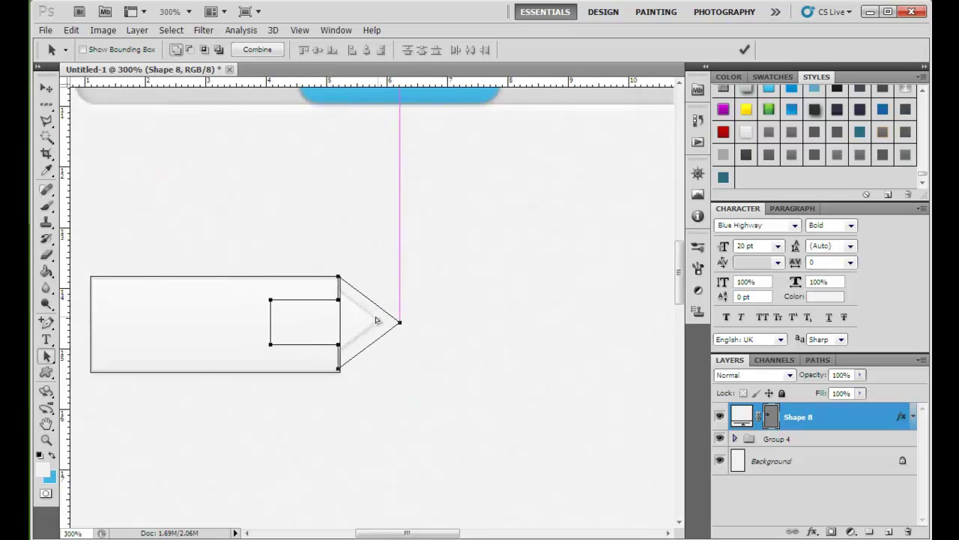
{"action": "key", "text": "Down"}
{"action": "key", "text": "Left"}
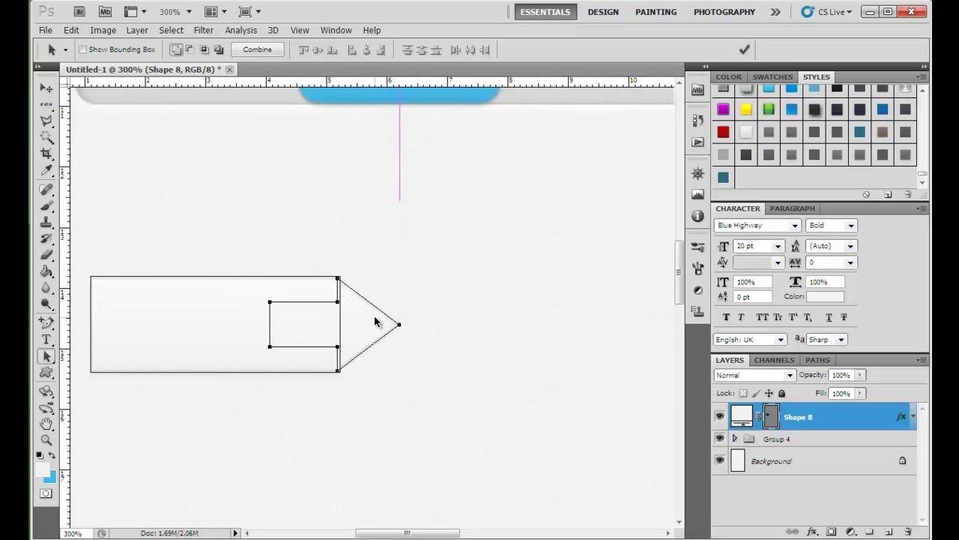
{"action": "left_click", "coordinate": [767, 415]}
{"action": "left_click", "coordinate": [772, 416]}
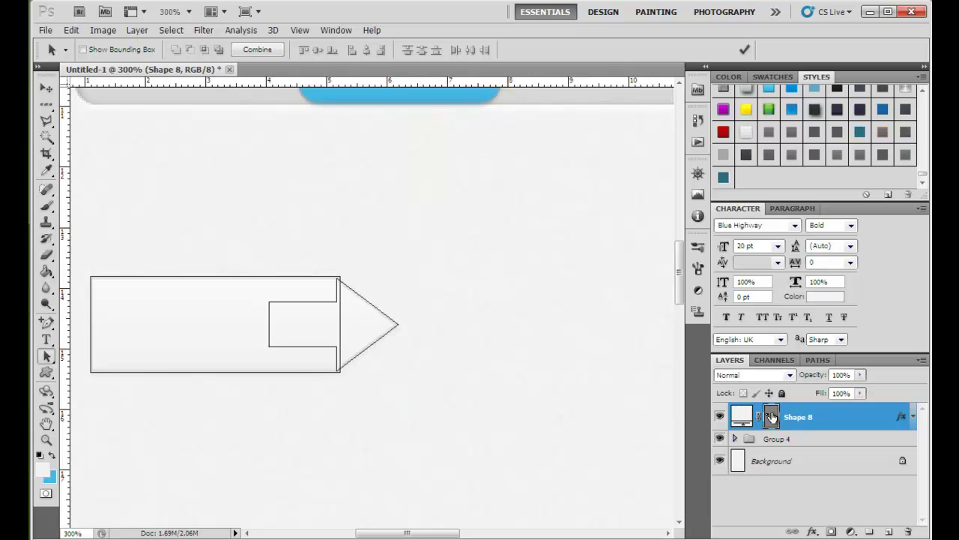
{"action": "left_click", "coordinate": [771, 416]}
{"action": "left_click", "coordinate": [771, 416]}
{"action": "left_click", "coordinate": [772, 416]}
Step: Duplicate the pointed step shape directly to its right, stack the copy beneath the original, and hide its path outline
{"action": "left_click", "coordinate": [46, 86]}
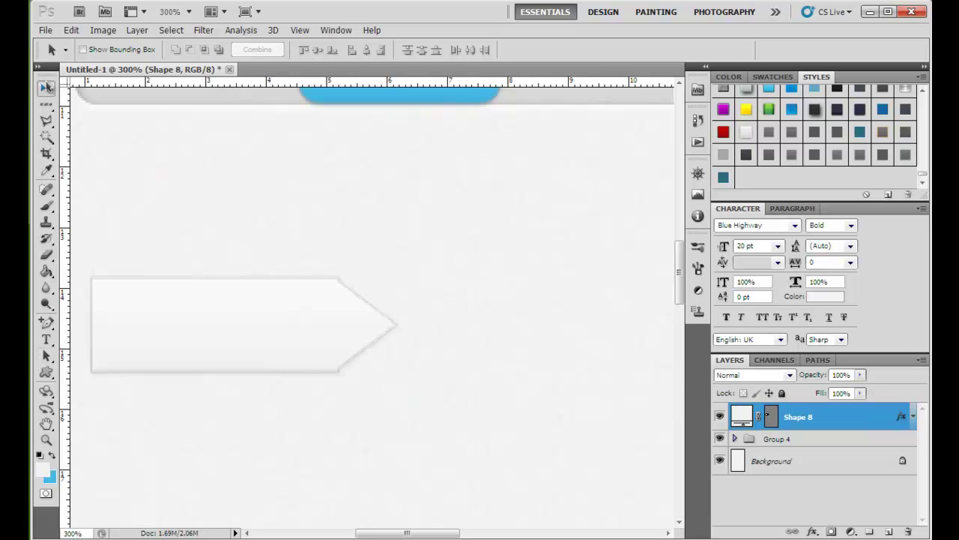
{"action": "left_click_drag", "start_coordinate": [278, 315], "coordinate": [561, 327]}
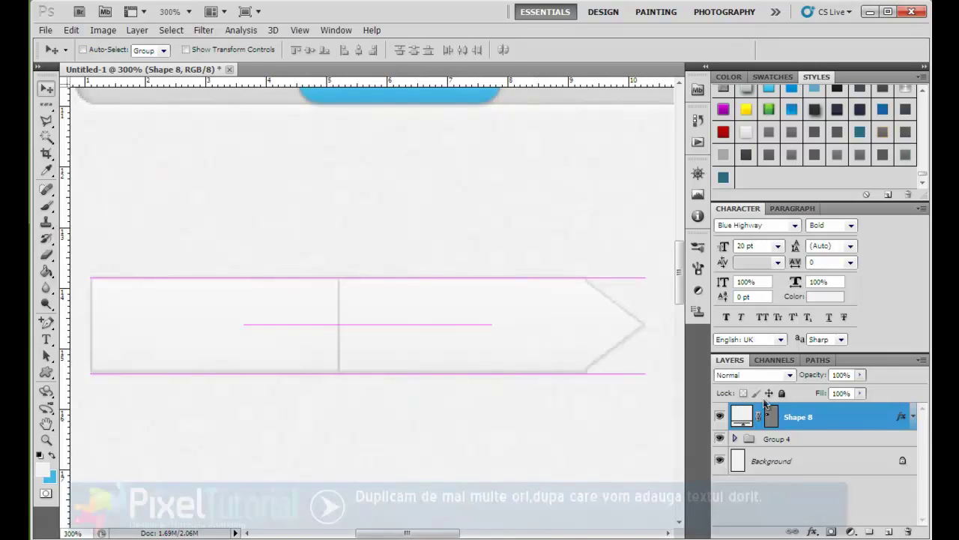
{"action": "left_click_drag", "start_coordinate": [824, 422], "coordinate": [820, 450]}
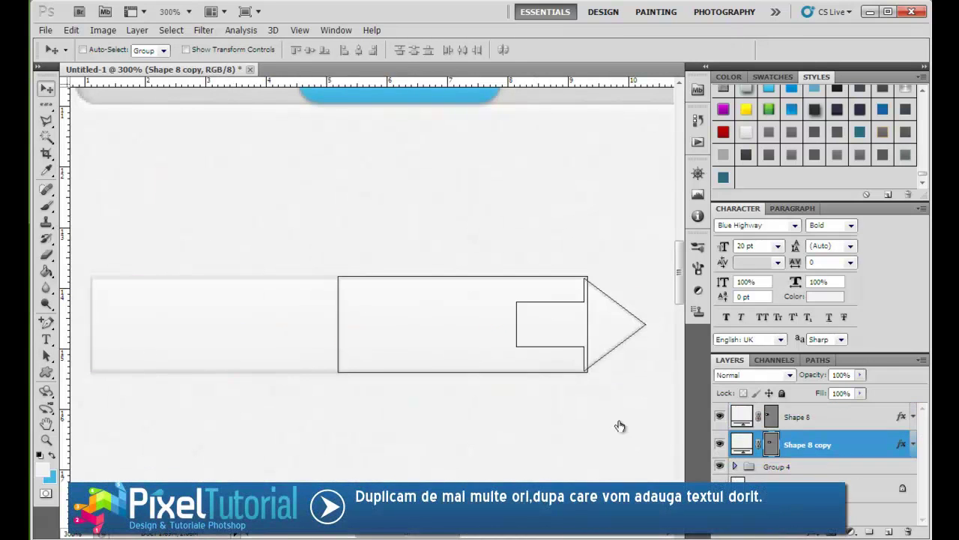
{"action": "left_click_drag", "start_coordinate": [534, 430], "coordinate": [454, 431]}
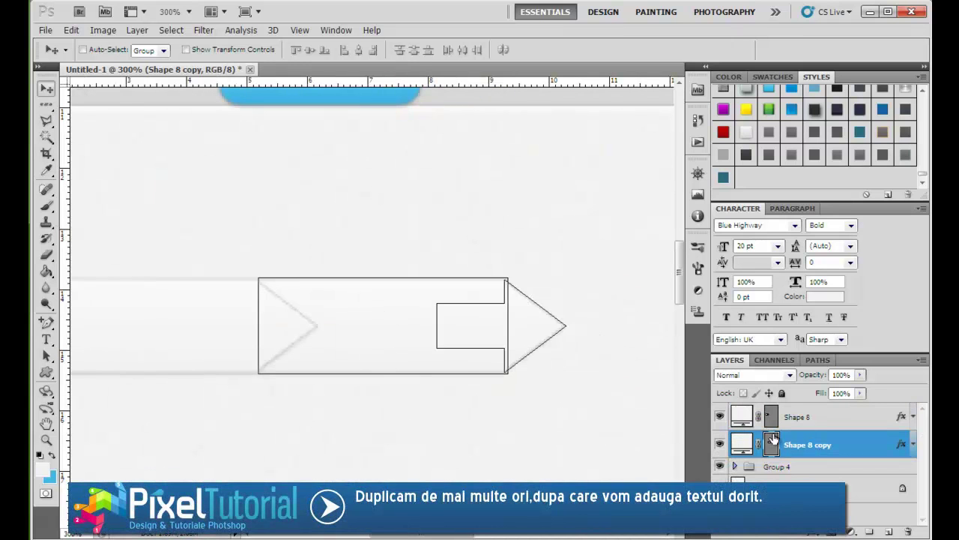
{"action": "left_click", "coordinate": [771, 439]}
Step: Duplicate the step shape twice more to extend the row to four segments, stacking each copy beneath the previous one
{"action": "left_click_drag", "start_coordinate": [585, 387], "coordinate": [488, 377]}
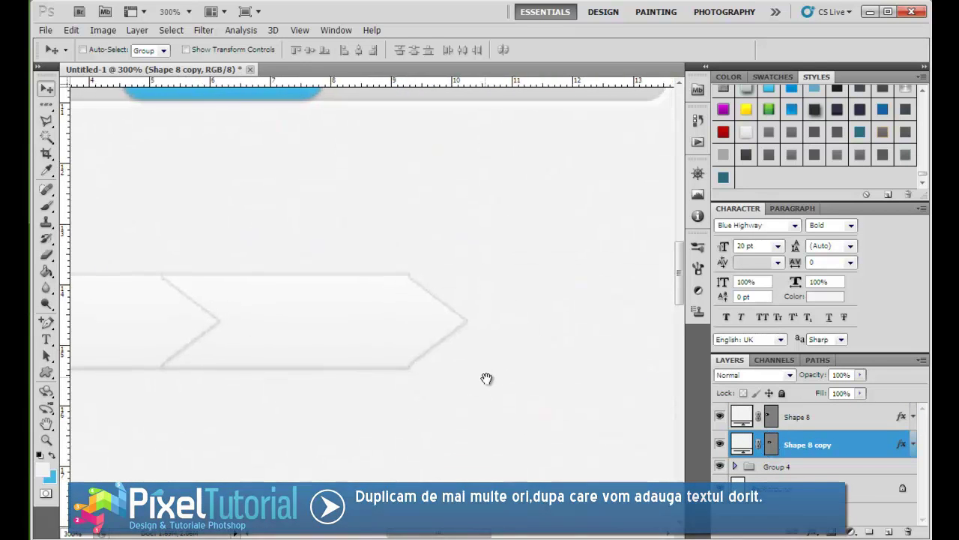
{"action": "left_click_drag", "start_coordinate": [385, 351], "coordinate": [629, 346]}
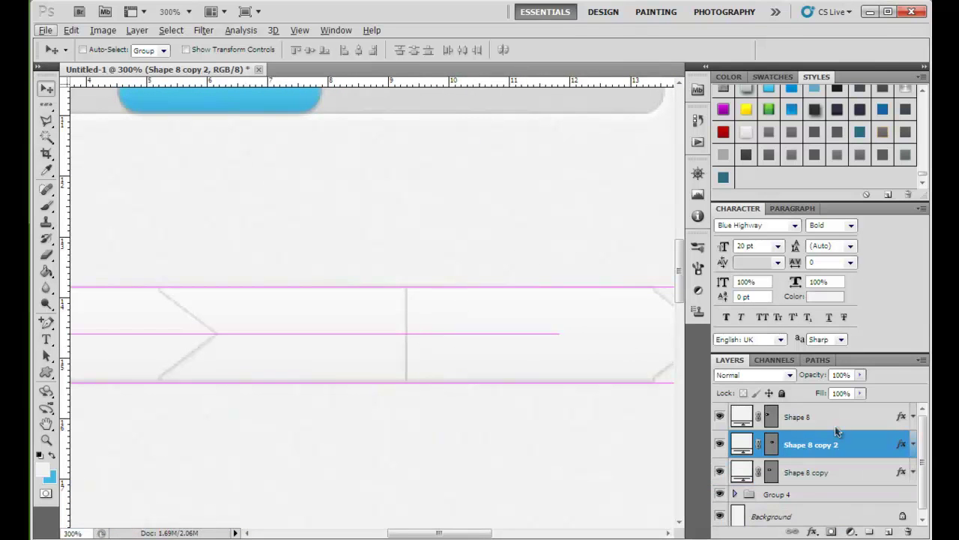
{"action": "key", "text": "ctrl+bracketleft"}
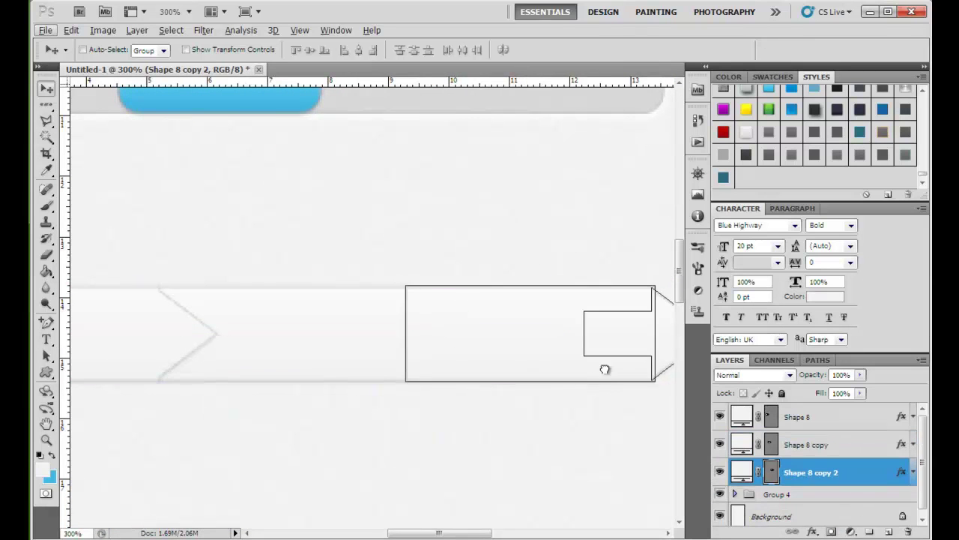
{"action": "scroll", "coordinate": [442, 353], "scroll_direction": "right", "scroll_amount": 5}
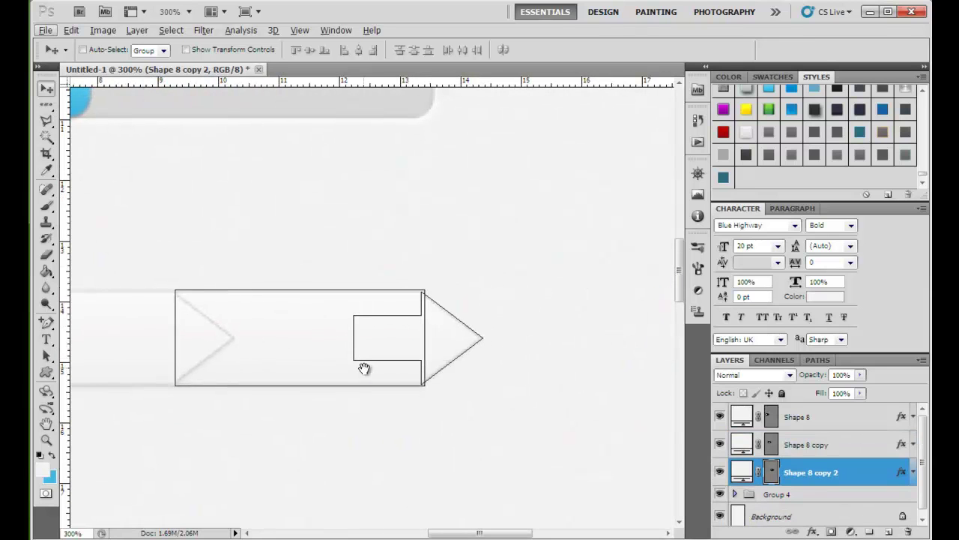
{"action": "left_click_drag", "start_coordinate": [490, 360], "coordinate": [606, 365]}
{"action": "left_click_drag", "start_coordinate": [852, 480], "coordinate": [849, 503]}
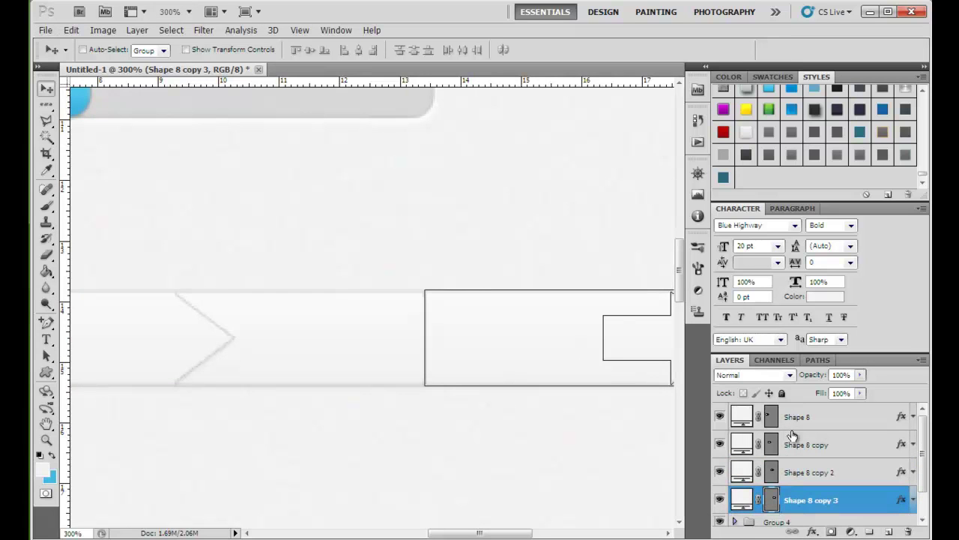
{"action": "left_click", "coordinate": [772, 500]}
Step: Add the text "Step 1" in 20 pt Blue Highway Bold on the first step segment
{"action": "key", "text": "ctrl+minus"}
{"action": "key", "text": "ctrl+minus"}
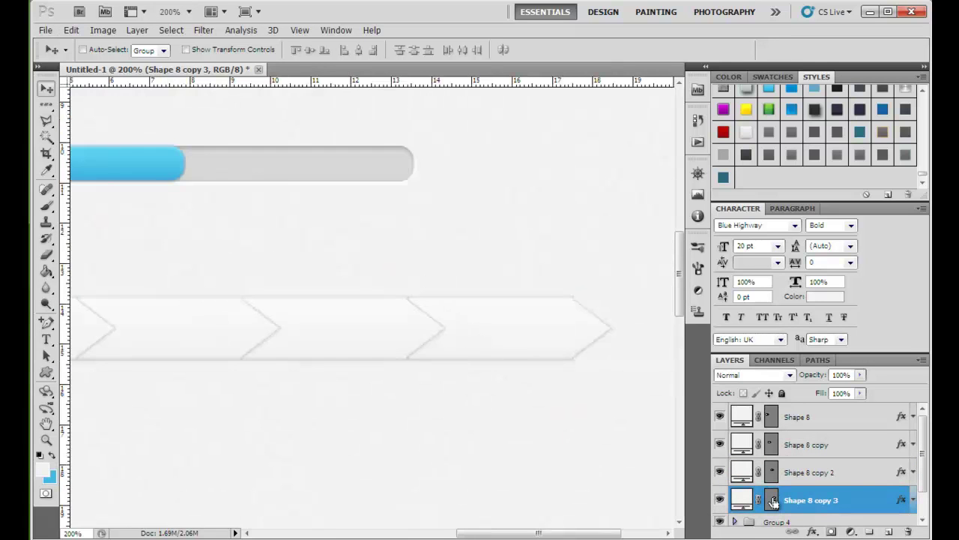
{"action": "key", "text": "ctrl+plus"}
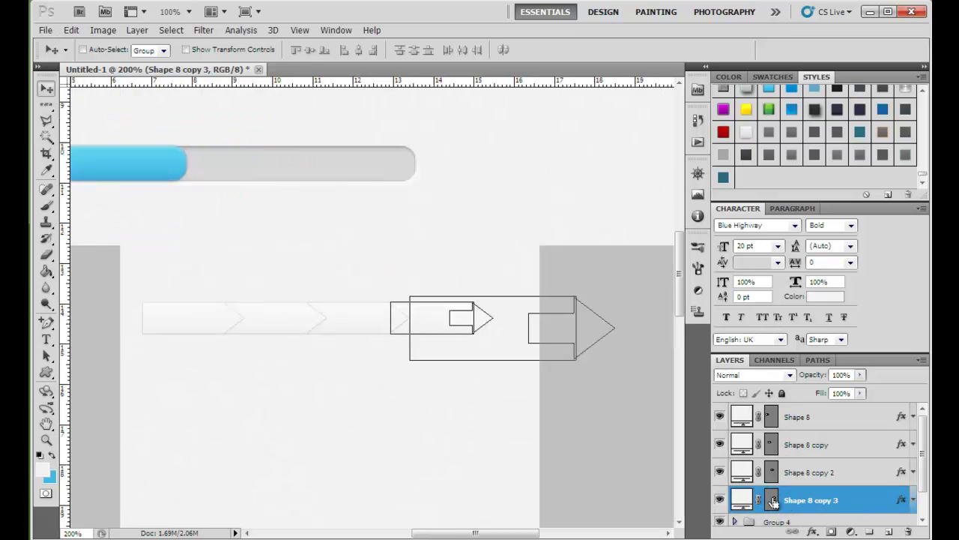
{"action": "left_click_drag", "start_coordinate": [399, 382], "coordinate": [600, 393]}
{"action": "left_click", "coordinate": [46, 340]}
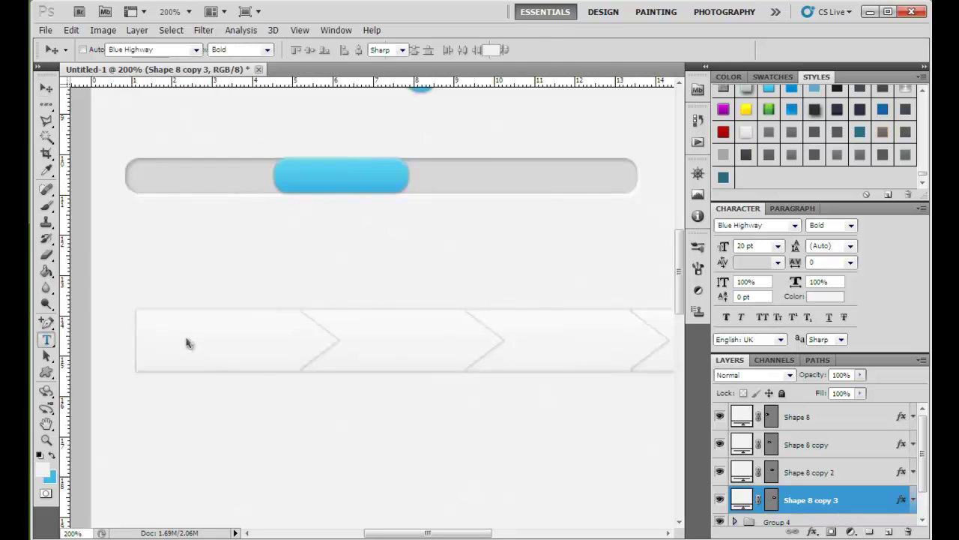
{"action": "left_click", "coordinate": [188, 338]}
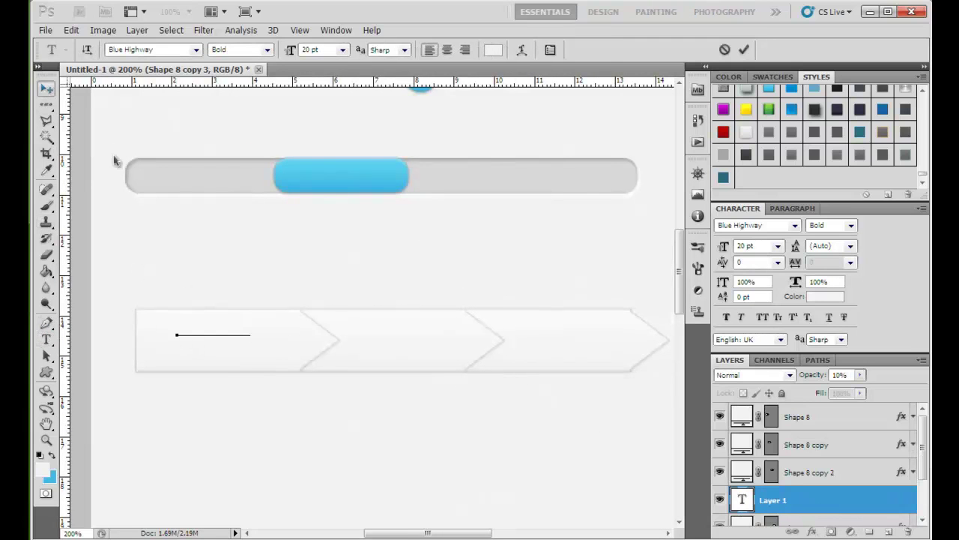
{"action": "left_click", "coordinate": [45, 88]}
Step: Recolour the Step 1 label to grey b2b2b2 and bring its text layer to the top of the layer stack
{"action": "left_click", "coordinate": [834, 300]}
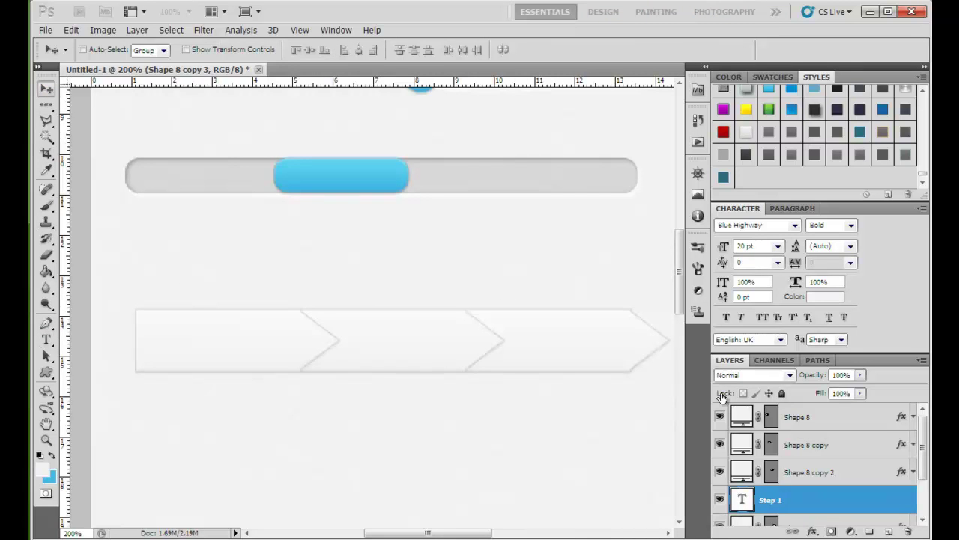
{"action": "left_click", "coordinate": [729, 409]}
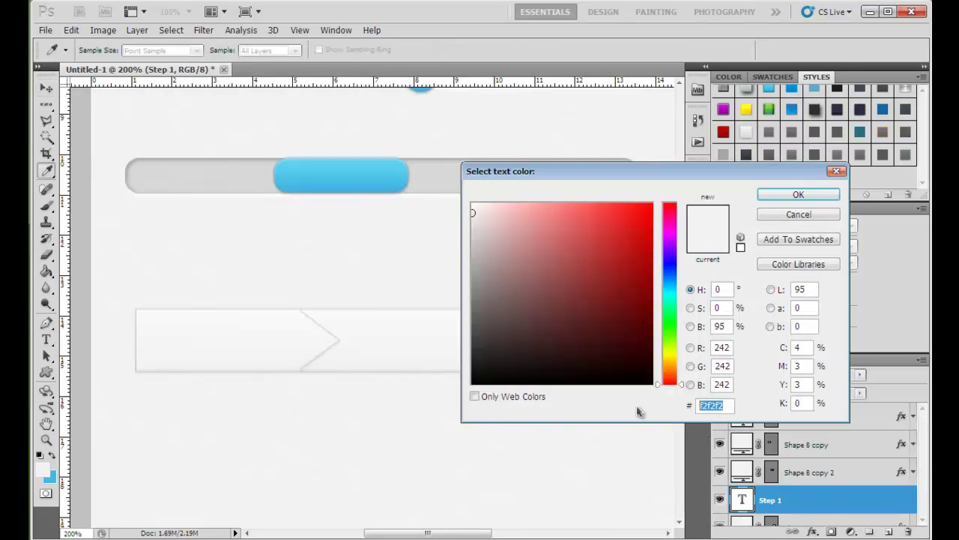
{"action": "type", "text": "b2b2b2"}
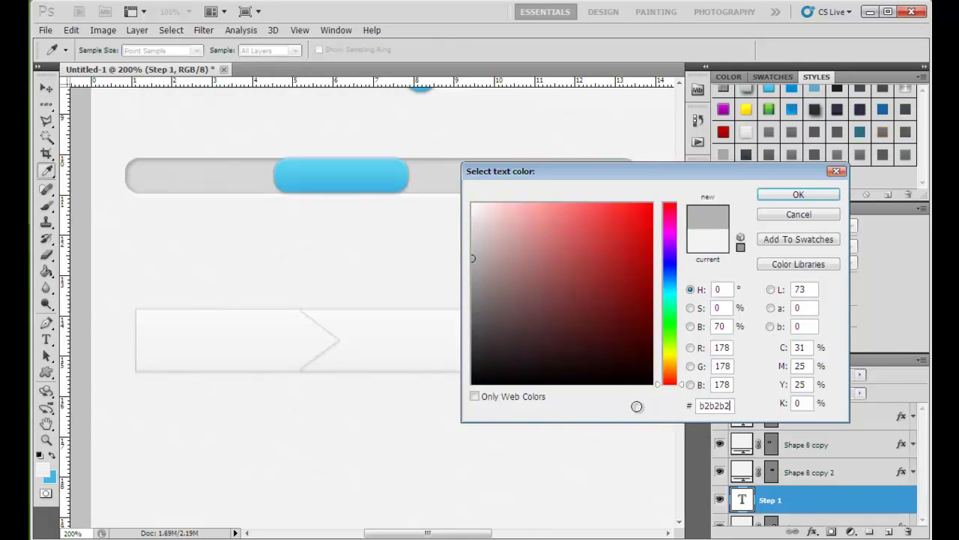
{"action": "left_click", "coordinate": [798, 195]}
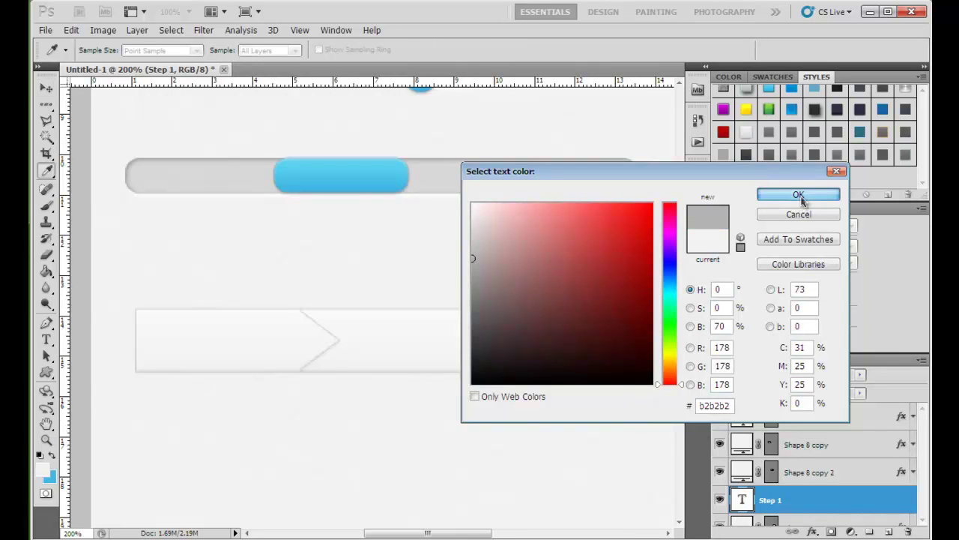
{"action": "left_click_drag", "start_coordinate": [807, 497], "coordinate": [806, 403]}
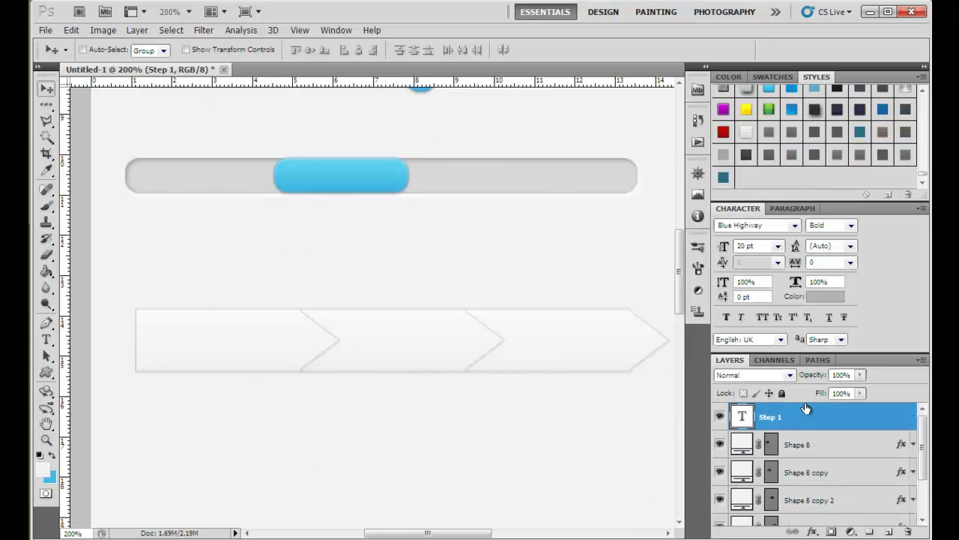
Step: Nudge the Step 1 label down within its segment and add matching Step 2, Step 3 and Step 4 labels on the others
{"action": "key", "text": "Down"}
{"action": "key", "text": "Down"}
{"action": "key", "text": "Down"}
{"action": "key", "text": "Down"}
{"action": "key", "text": "Down"}
{"action": "key", "text": "Down"}
{"action": "key", "text": "Down"}
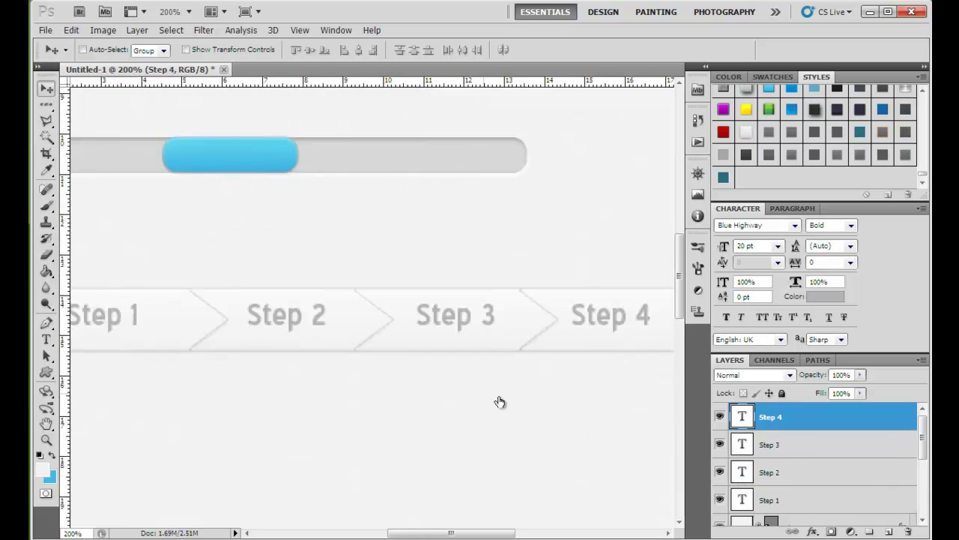
Step: Change the fill of the second step segment to the blue background colour, 42b6e3
{"action": "scroll", "coordinate": [803, 467], "scroll_direction": "down", "scroll_amount": 5}
{"action": "scroll", "coordinate": [803, 467], "scroll_direction": "up", "scroll_amount": 2}
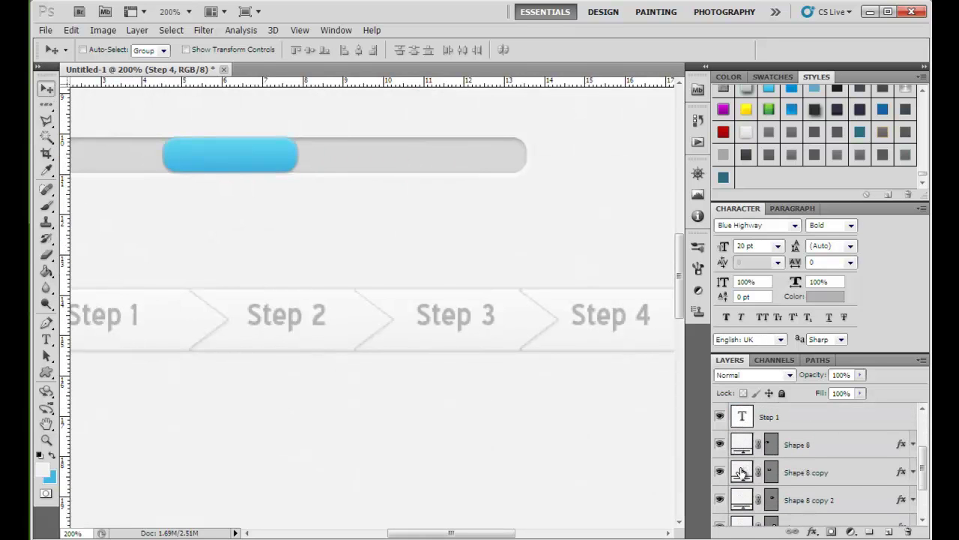
{"action": "left_click", "coordinate": [741, 472]}
{"action": "double_click", "coordinate": [741, 472]}
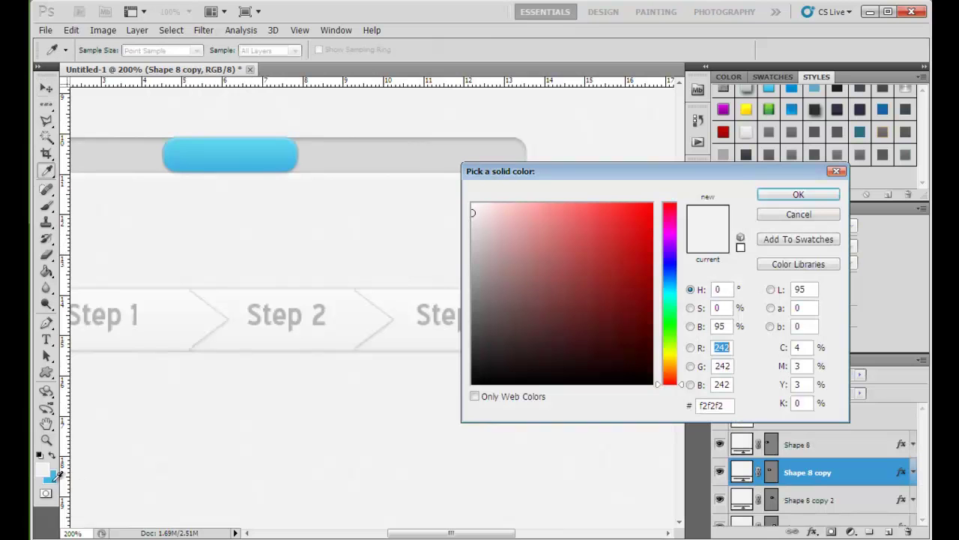
{"action": "left_click", "coordinate": [58, 470]}
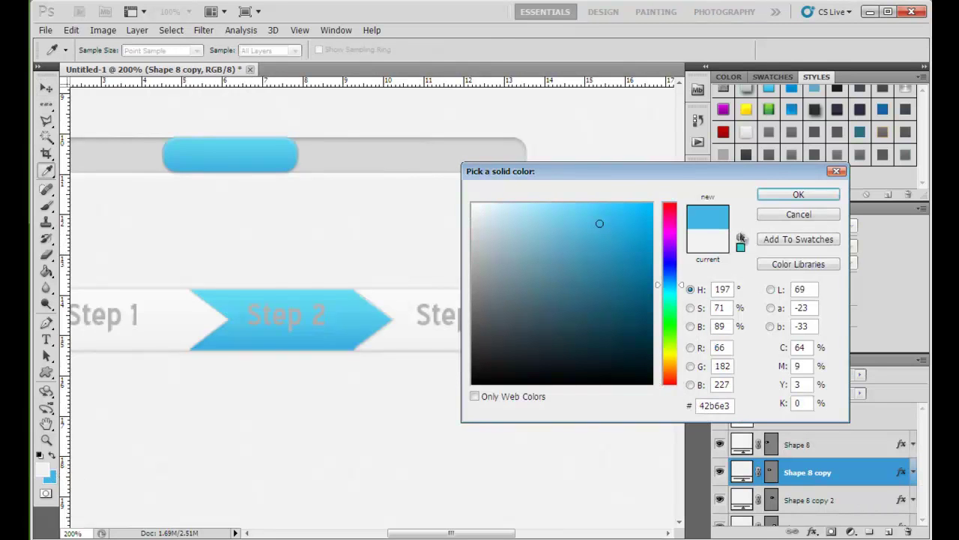
{"action": "left_click", "coordinate": [788, 196]}
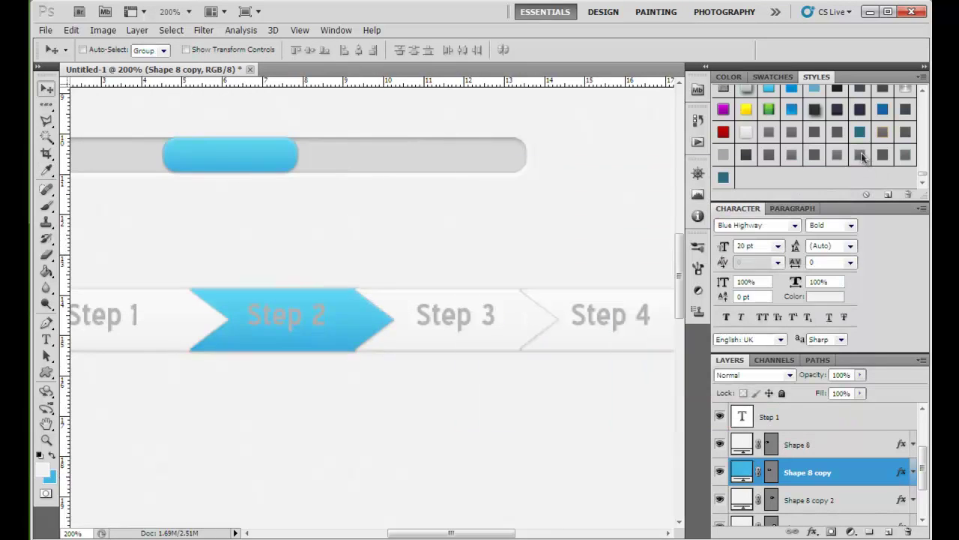
{"action": "left_click", "coordinate": [785, 418]}
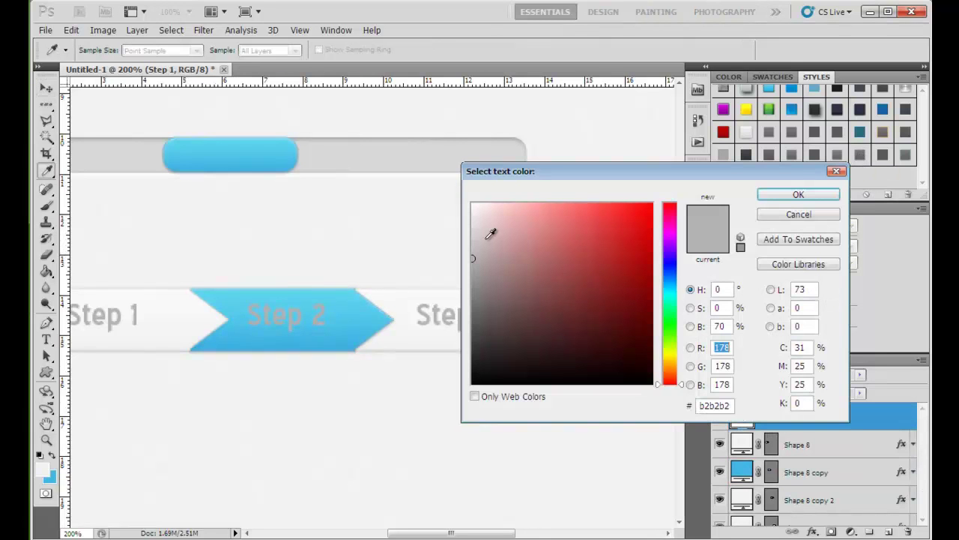
{"action": "left_click_drag", "start_coordinate": [474, 212], "coordinate": [464, 195]}
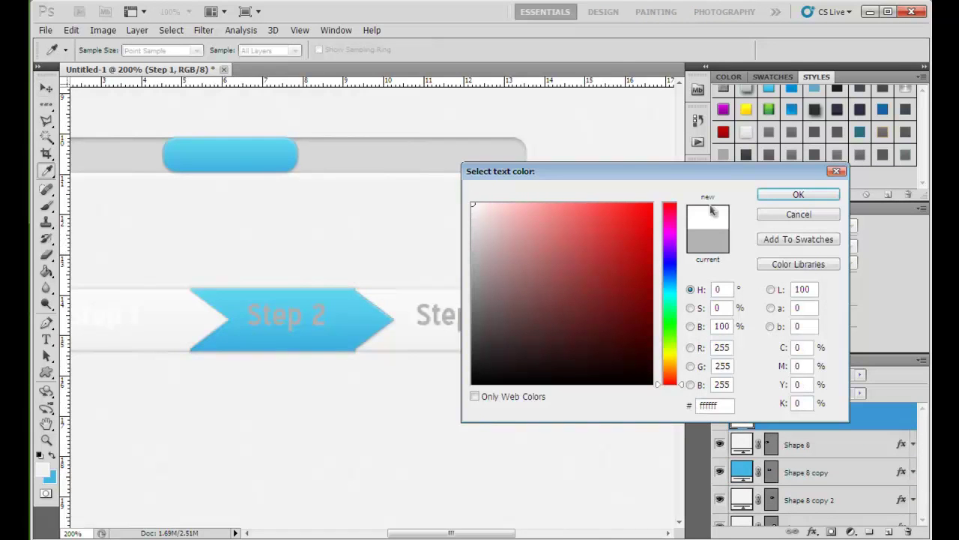
{"action": "left_click", "coordinate": [788, 214]}
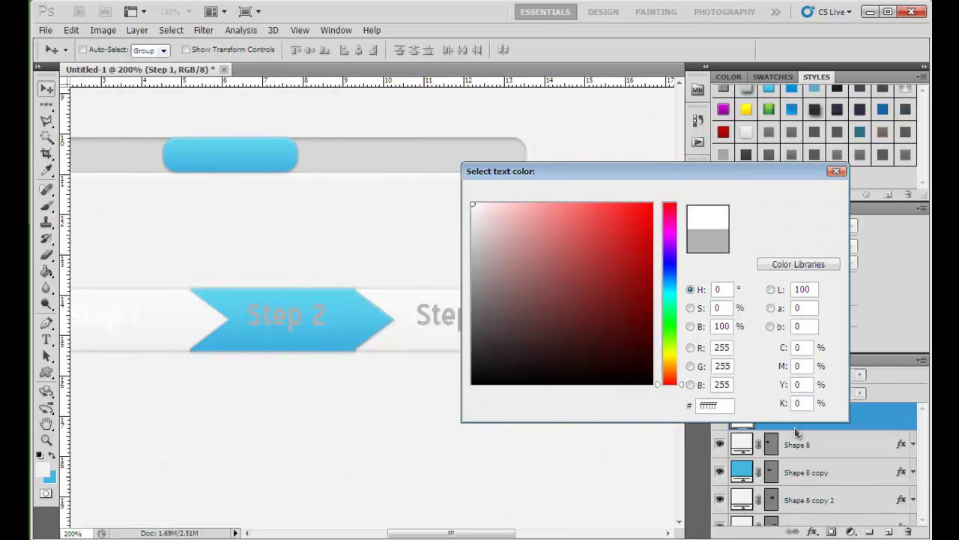
Step: Recolour the Step 2 label to near-white fbf7f7
{"action": "left_click", "coordinate": [758, 443]}
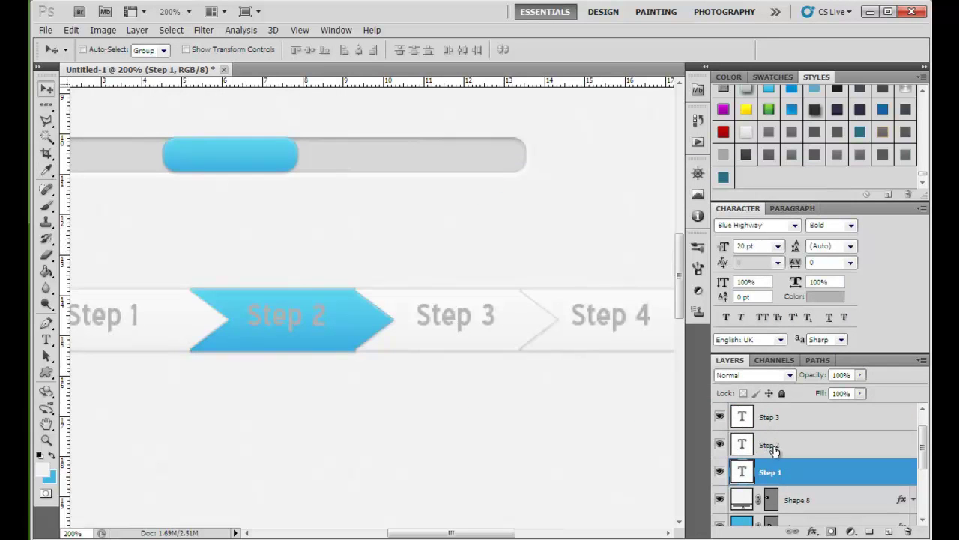
{"action": "left_click", "coordinate": [835, 298]}
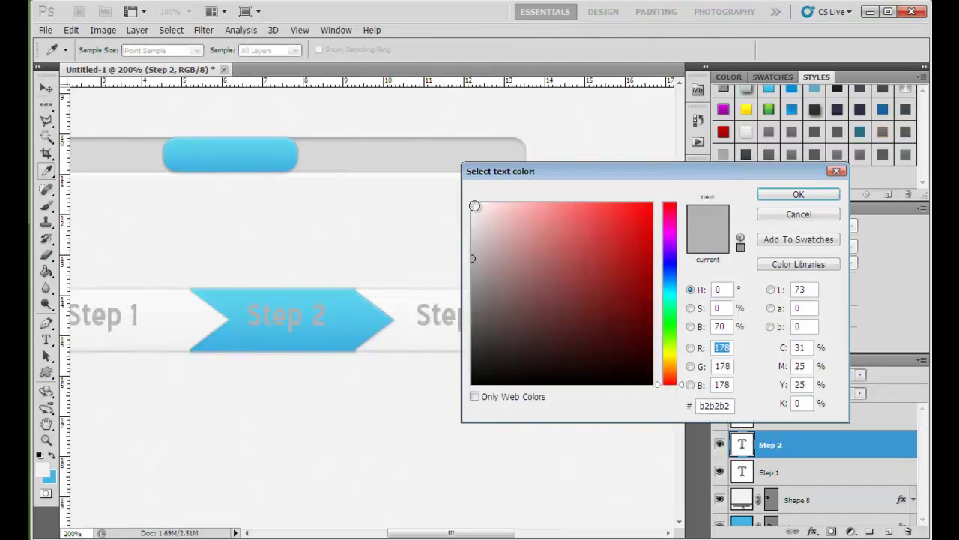
{"action": "left_click", "coordinate": [474, 205]}
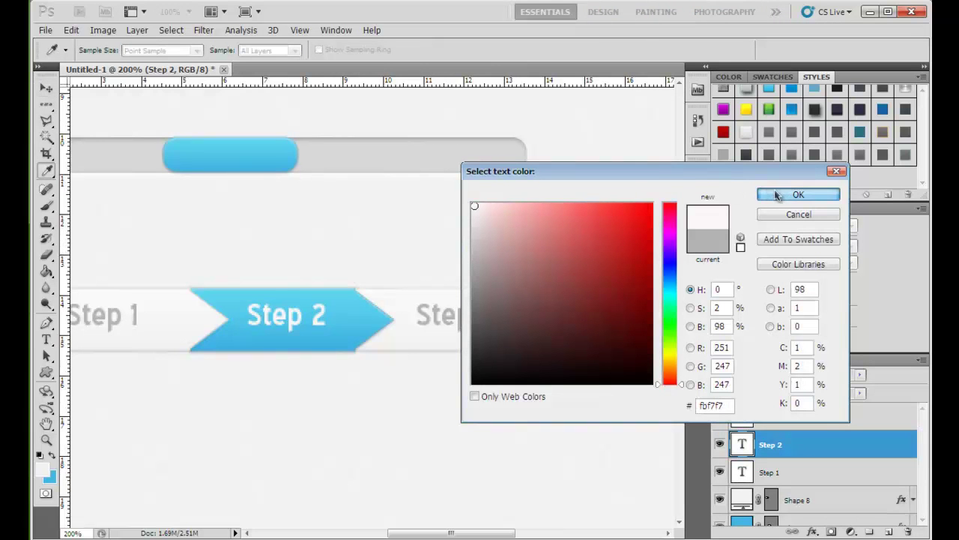
{"action": "left_click", "coordinate": [798, 195]}
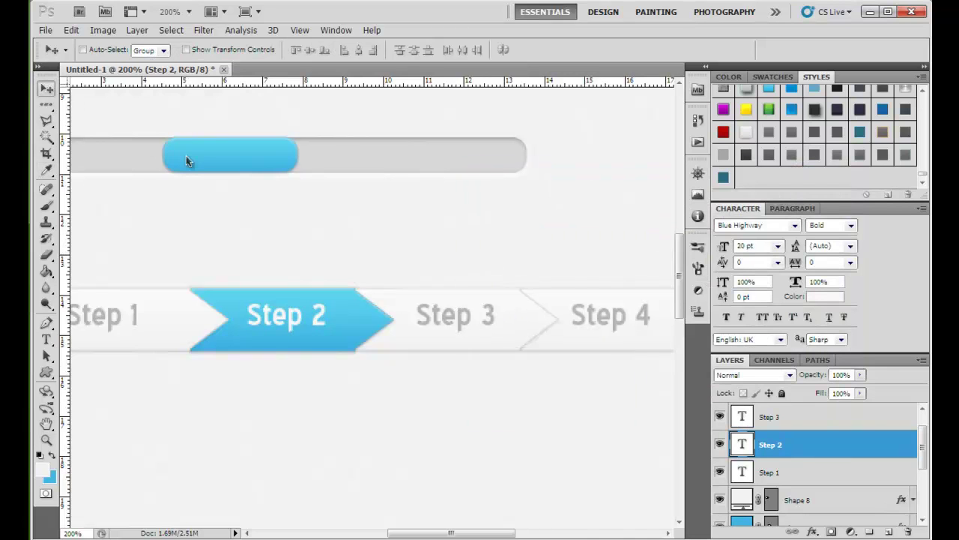
Step: Group all step segments and their labels, and combine that group with the existing loading-bar group in one parent group
{"action": "key", "text": "ctrl+minus"}
{"action": "key", "text": "ctrl+minus"}
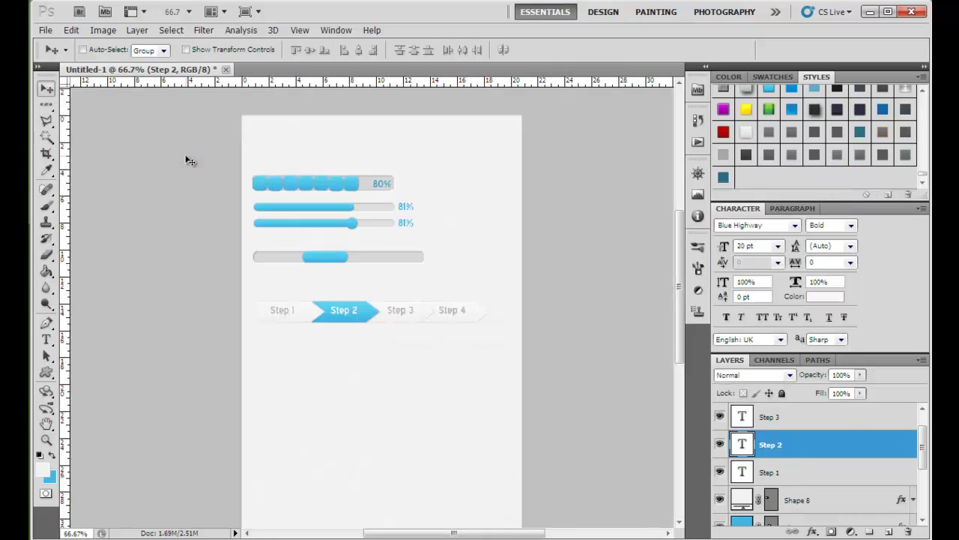
{"action": "left_click", "coordinate": [791, 423]}
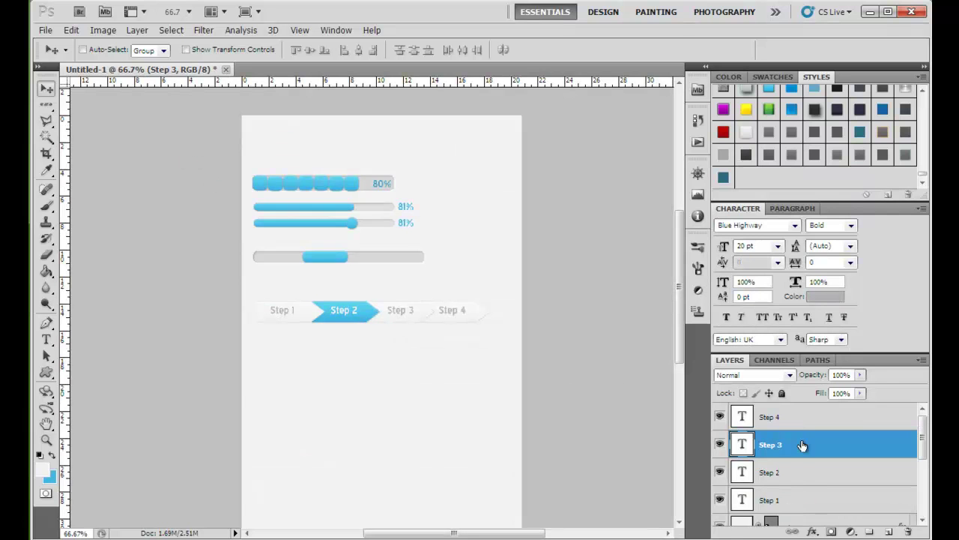
{"action": "key", "text": "alt+bracketright"}
{"action": "scroll", "coordinate": [803, 446], "scroll_direction": "down", "scroll_amount": 3}
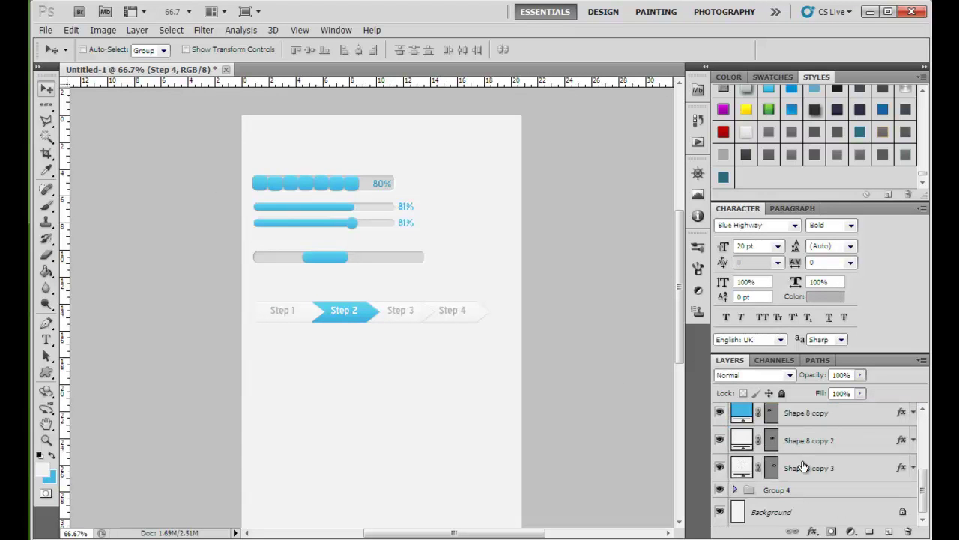
{"action": "left_click", "coordinate": [803, 468], "text": "shift"}
{"action": "left_click_drag", "start_coordinate": [803, 468], "coordinate": [870, 529]}
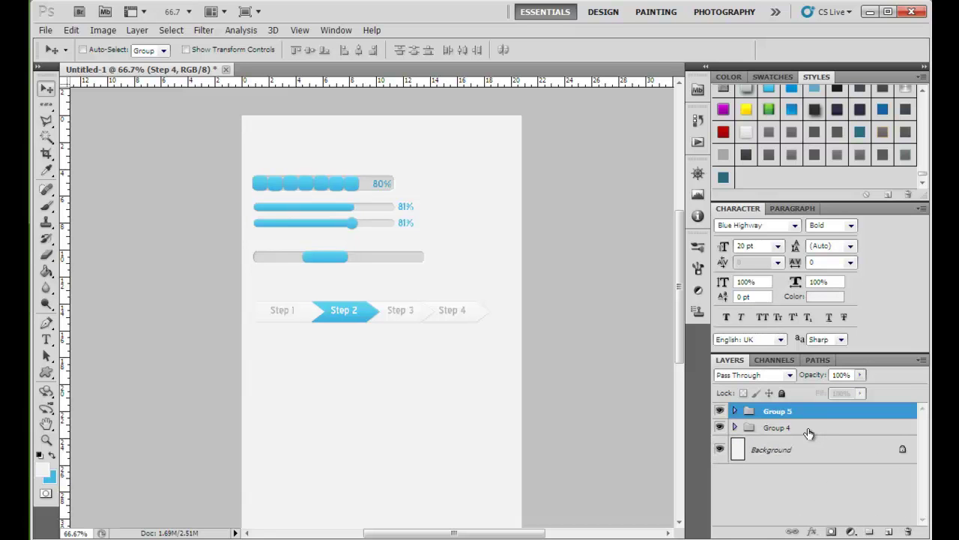
{"action": "left_click", "coordinate": [810, 432], "text": "shift"}
{"action": "left_click_drag", "start_coordinate": [810, 432], "coordinate": [870, 529]}
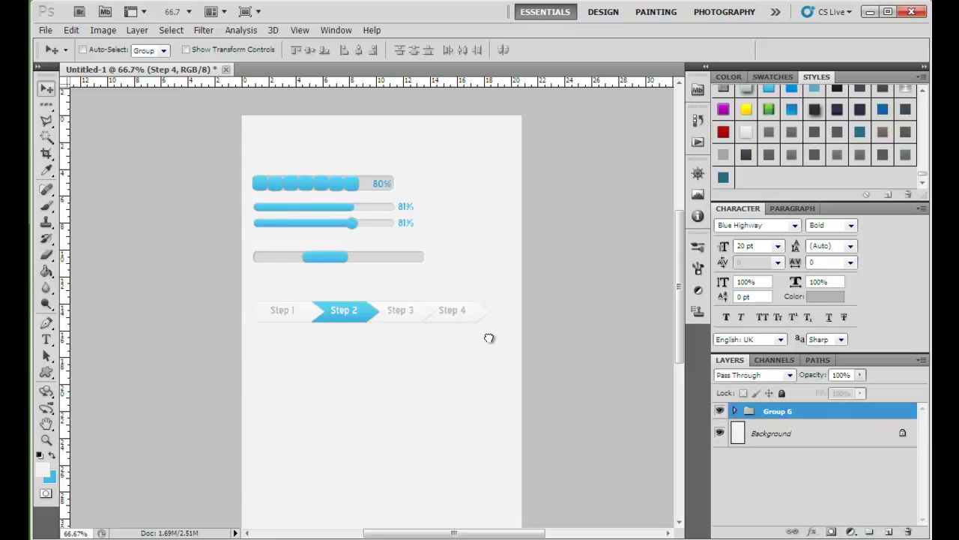
Step: Draw a rounded rectangle with a 10 px corner radius, about 6.7 cm wide, below the row of steps
{"action": "key", "text": "ctrl+plus"}
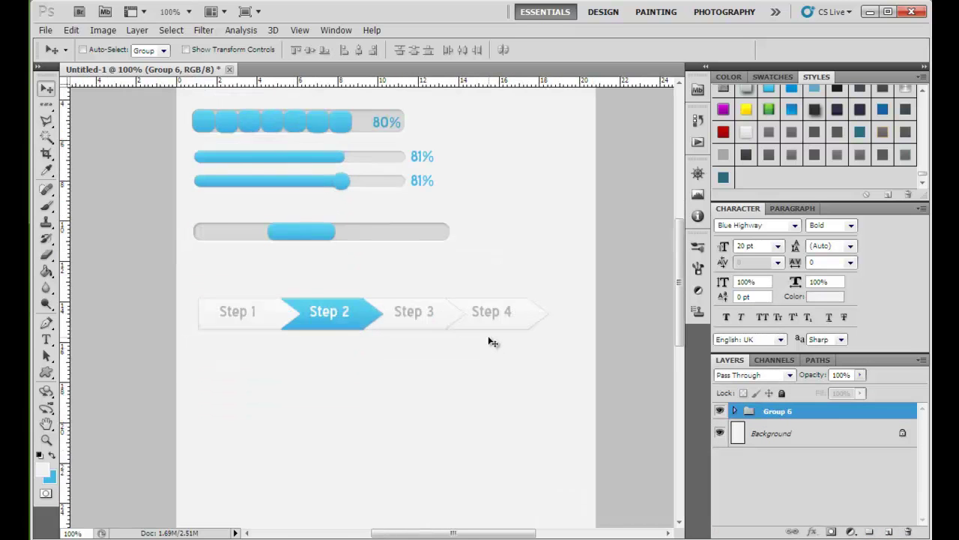
{"action": "left_click_drag", "start_coordinate": [490, 338], "coordinate": [495, 336]}
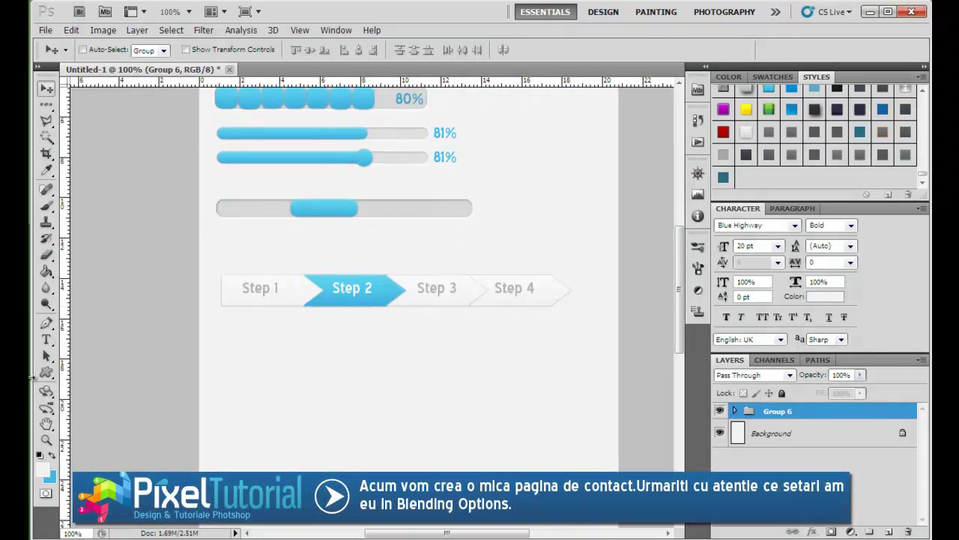
{"action": "left_click", "coordinate": [46, 373]}
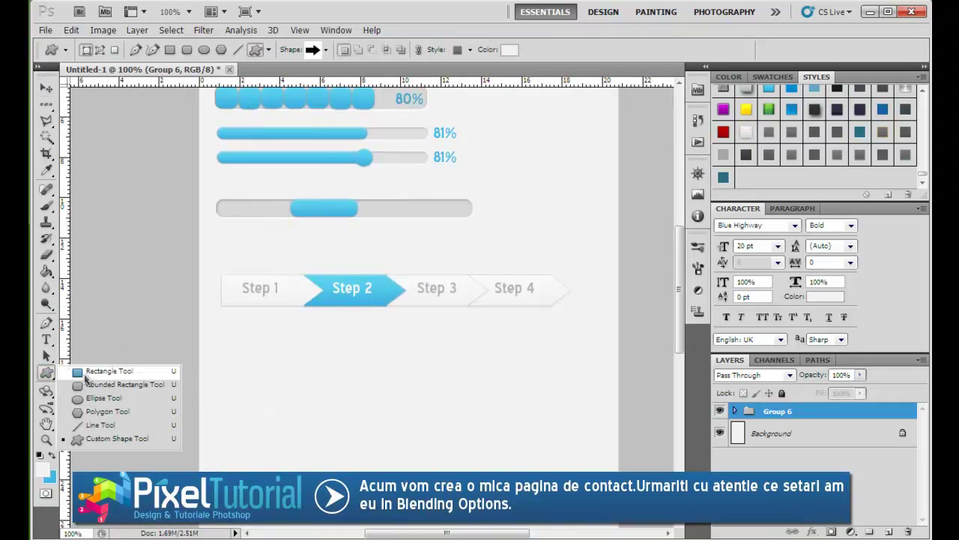
{"action": "left_click", "coordinate": [87, 385]}
{"action": "left_click_drag", "start_coordinate": [270, 400], "coordinate": [411, 287]}
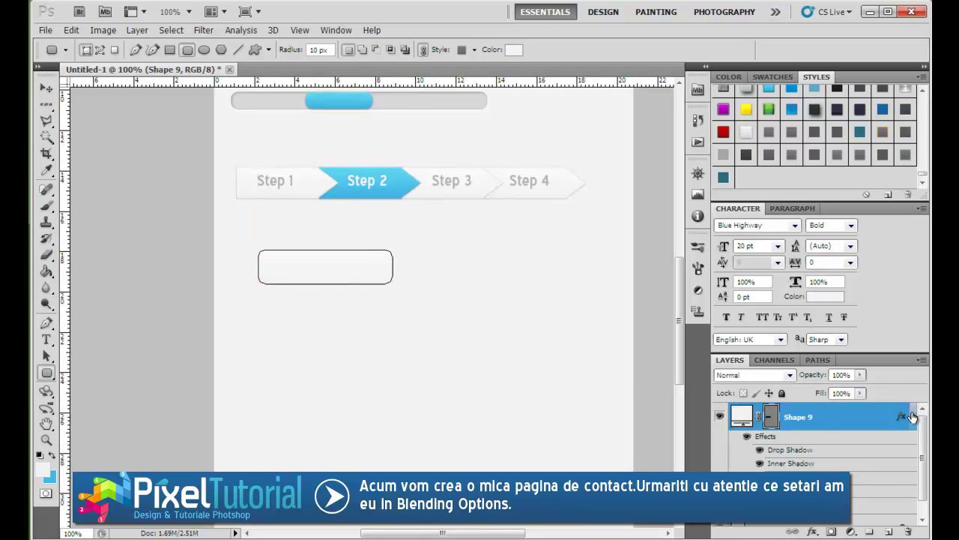
Step: Apply the grey inset preset style to the rounded rectangle, set its layer opacity to 50%, and hide its path outline
{"action": "scroll", "coordinate": [781, 131], "scroll_direction": "up", "scroll_amount": 5}
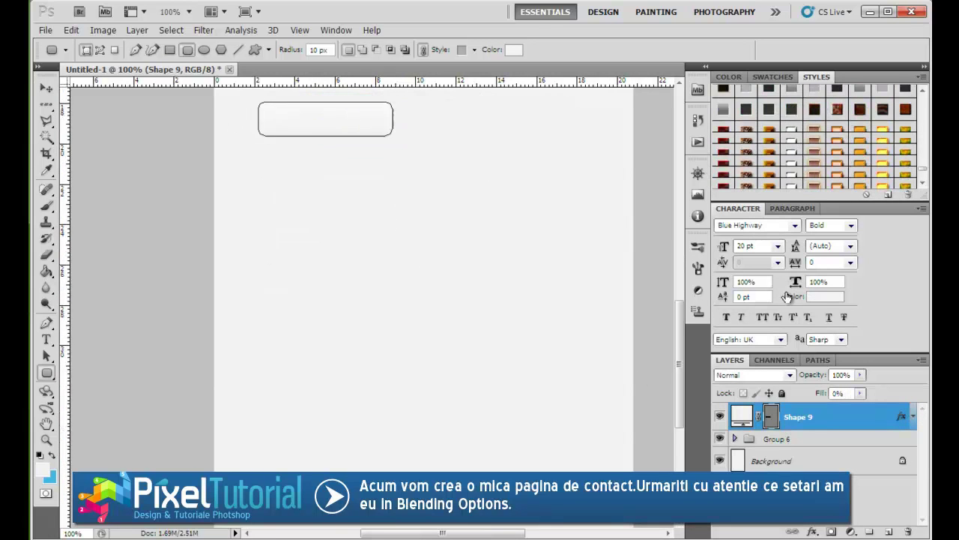
{"action": "scroll", "coordinate": [377, 194], "scroll_direction": "up", "scroll_amount": 3}
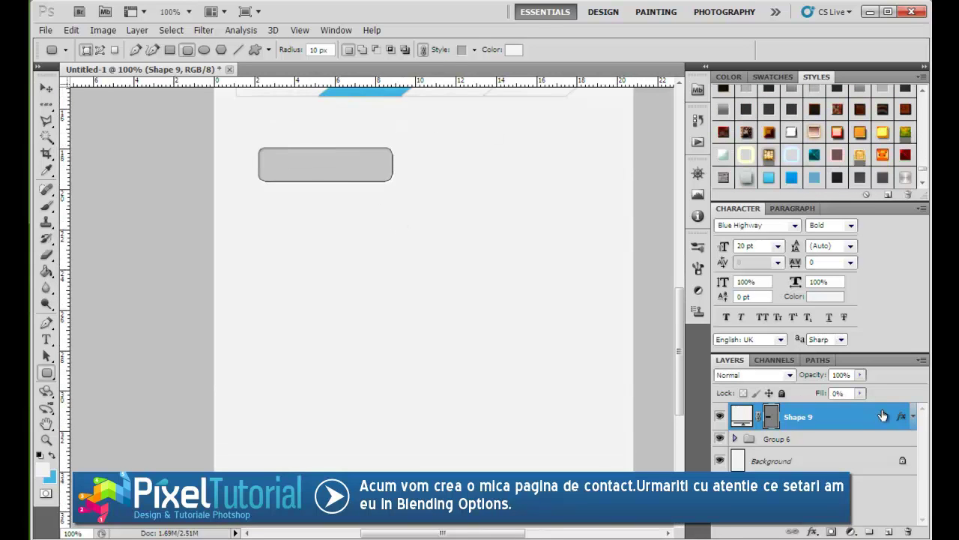
{"action": "left_click_drag", "start_coordinate": [823, 379], "coordinate": [791, 378]}
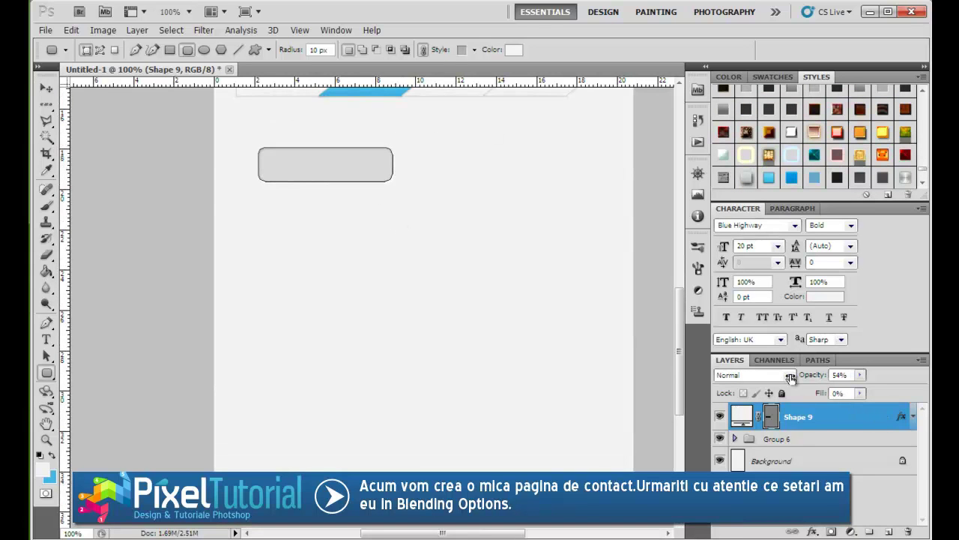
{"action": "left_click", "coordinate": [771, 416]}
{"action": "key", "text": "ctrl+plus"}
{"action": "left_click_drag", "start_coordinate": [606, 317], "coordinate": [381, 332]}
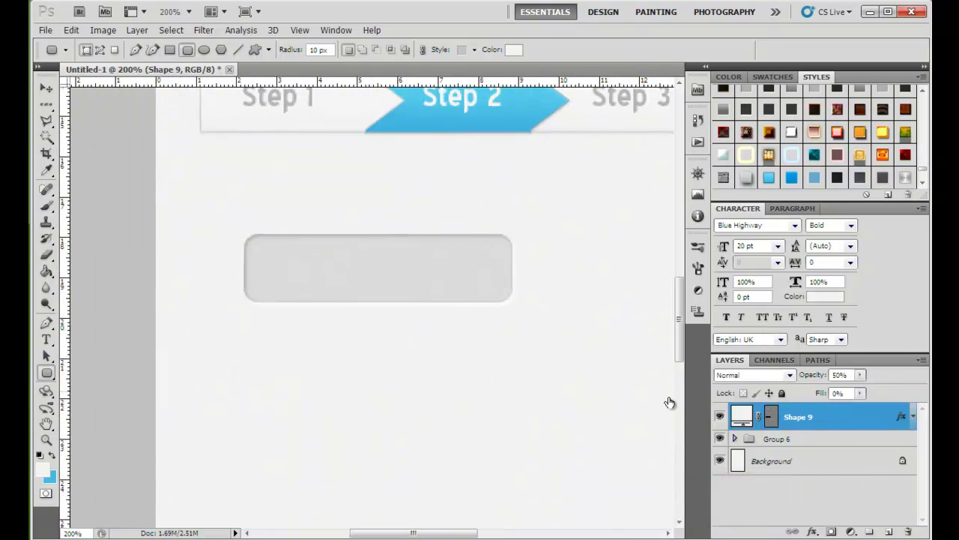
Step: Add an inner glow to the rounded rectangle below the steps and set the glow colour to bright green
{"action": "right_click", "coordinate": [833, 417]}
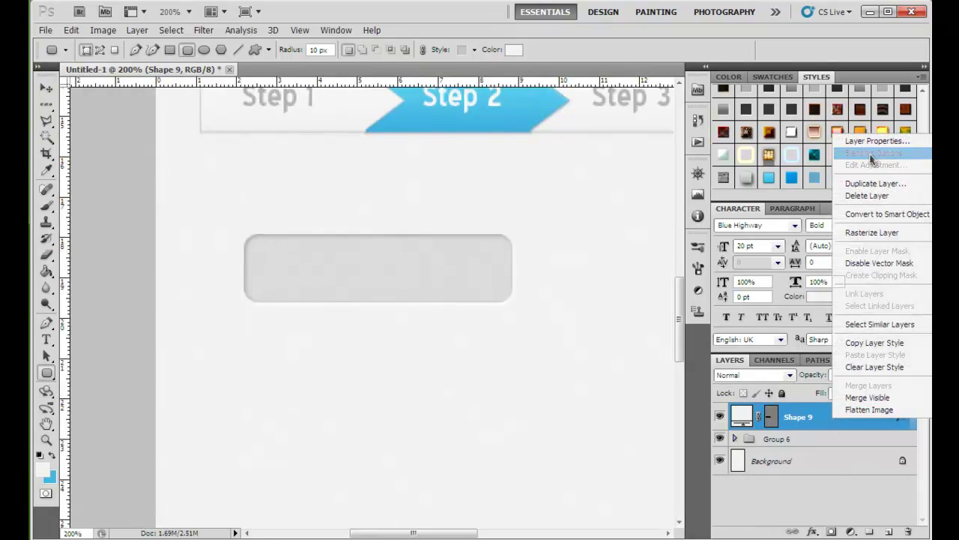
{"action": "key", "text": "b"}
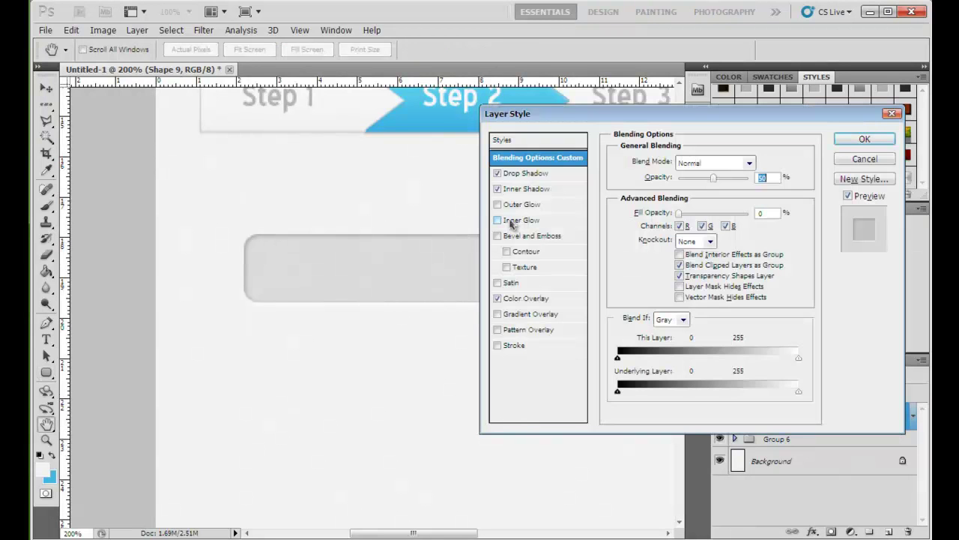
{"action": "left_click", "coordinate": [510, 221]}
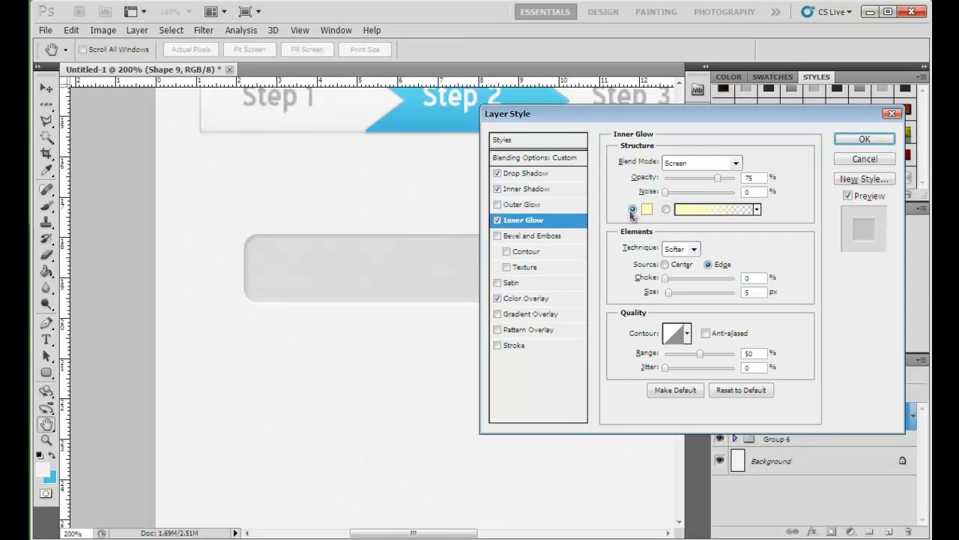
{"action": "left_click", "coordinate": [643, 210]}
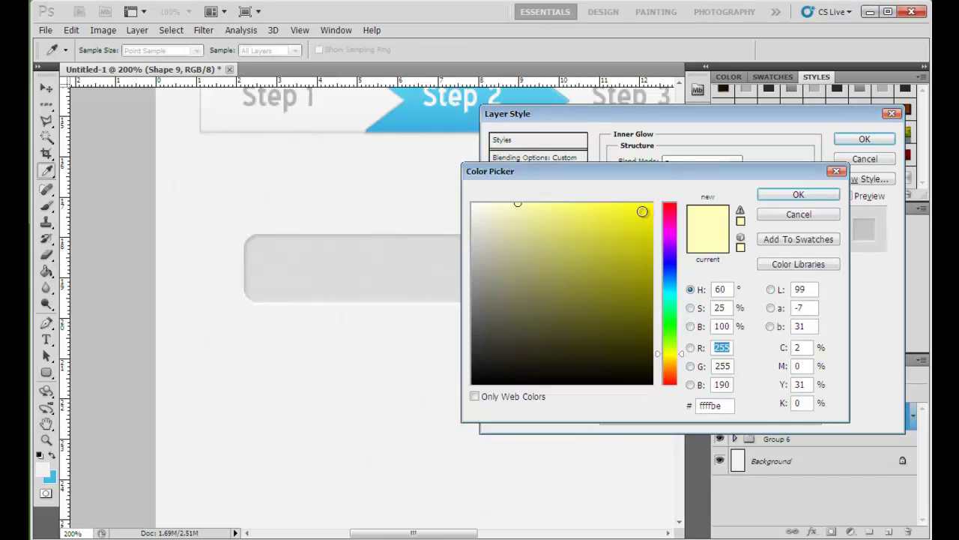
{"action": "left_click", "coordinate": [670, 328]}
{"action": "left_click_drag", "start_coordinate": [632, 242], "coordinate": [636, 214]}
{"action": "left_click", "coordinate": [795, 195]}
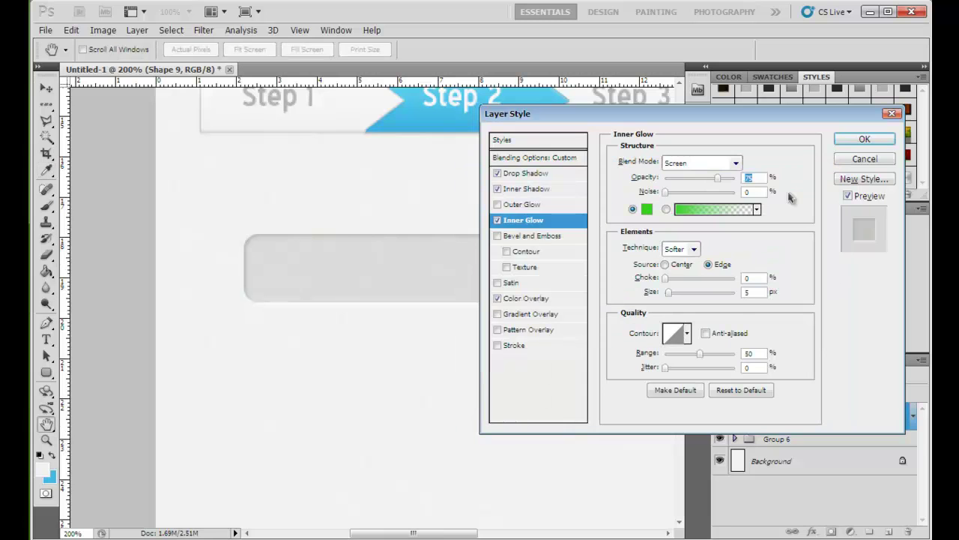
Step: Set the green inner glow to Normal blending, 24 px size and about 51% opacity, and apply the style
{"action": "left_click", "coordinate": [736, 163]}
{"action": "left_click", "coordinate": [692, 177]}
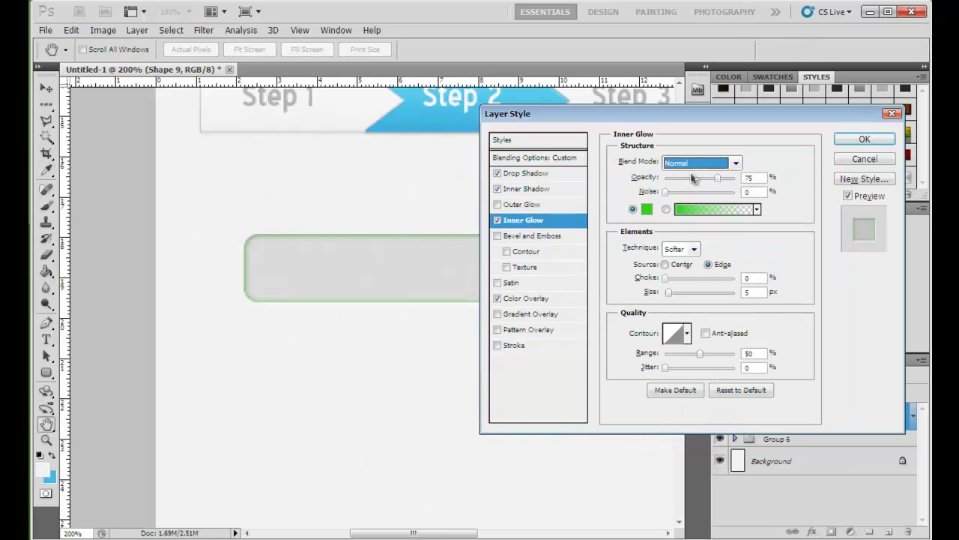
{"action": "left_click_drag", "start_coordinate": [675, 294], "coordinate": [676, 295]}
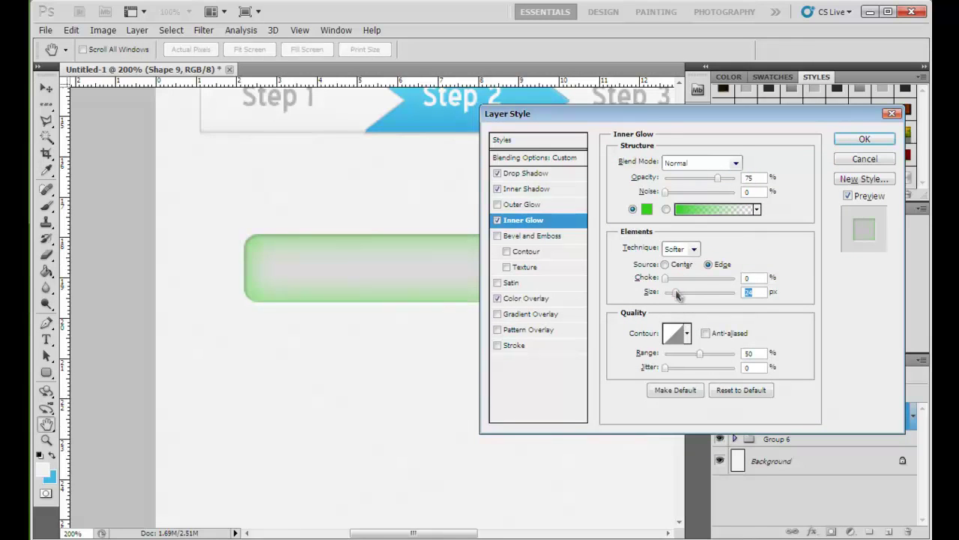
{"action": "left_click_drag", "start_coordinate": [715, 182], "coordinate": [707, 180]}
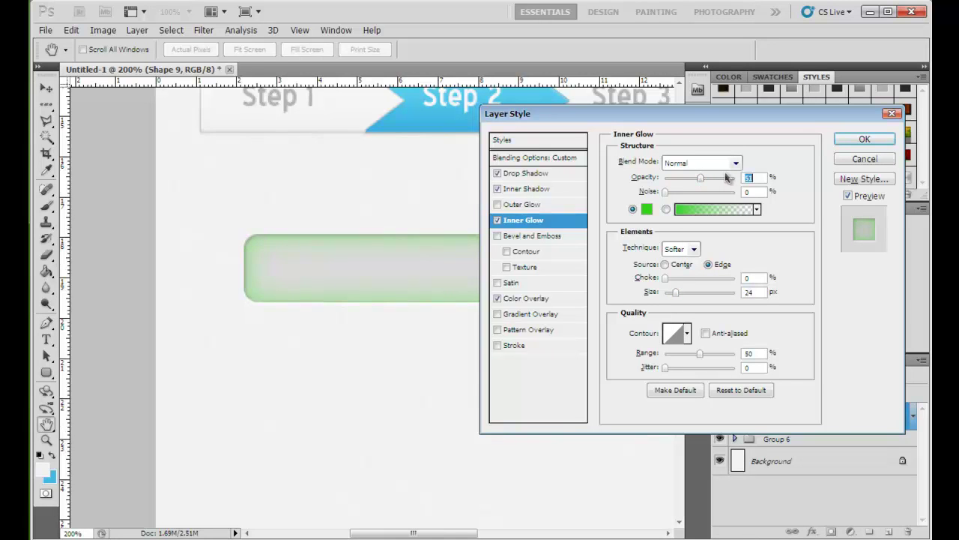
{"action": "left_click", "coordinate": [862, 142]}
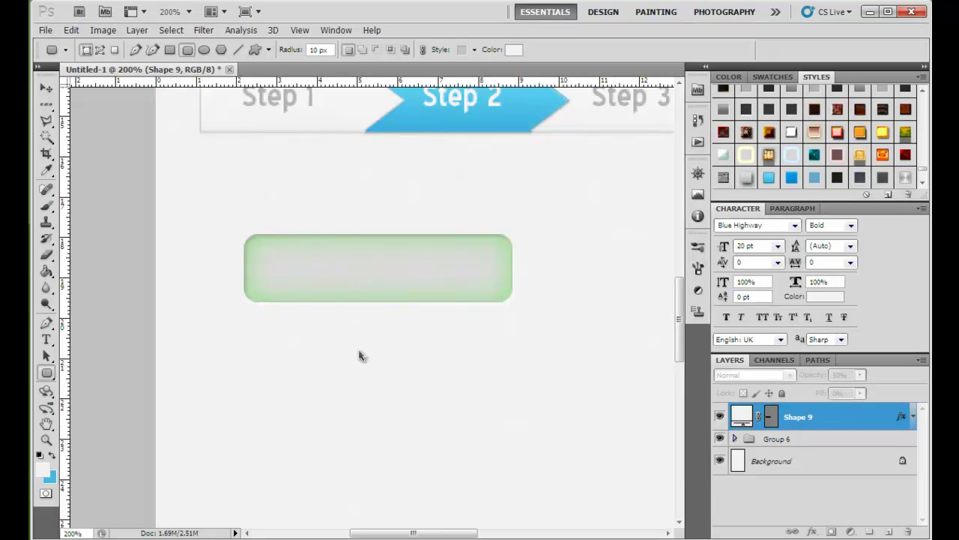
Step: Duplicate the green field directly below itself and recolour the copy's inner glow to red f60e0e
{"action": "key", "text": "v"}
{"action": "left_click_drag", "start_coordinate": [360, 273], "coordinate": [357, 384]}
{"action": "right_click", "coordinate": [793, 416]}
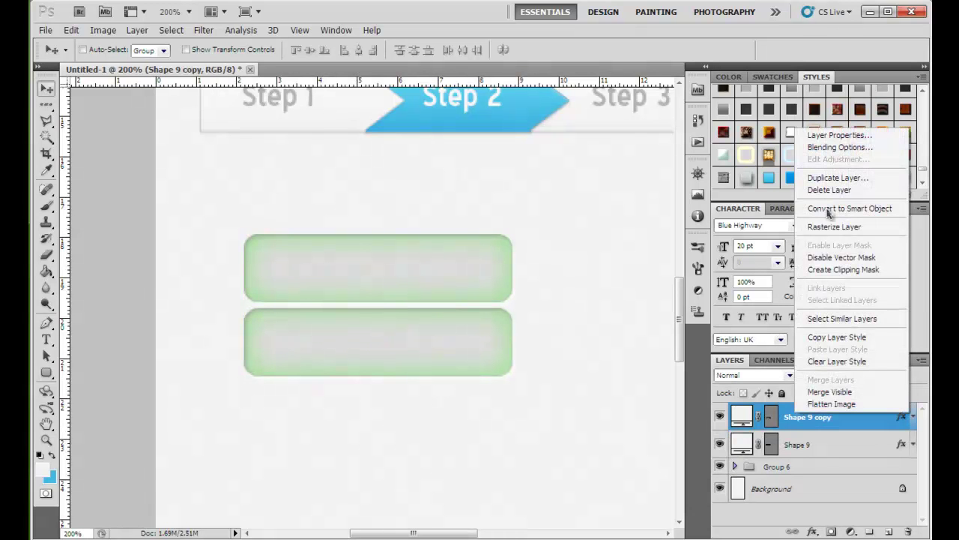
{"action": "left_click", "coordinate": [840, 148]}
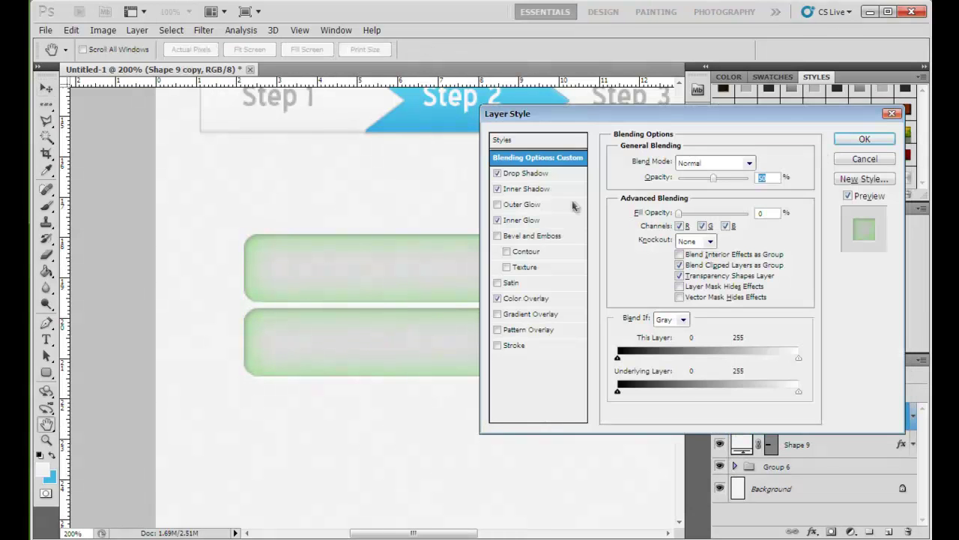
{"action": "left_click", "coordinate": [529, 220]}
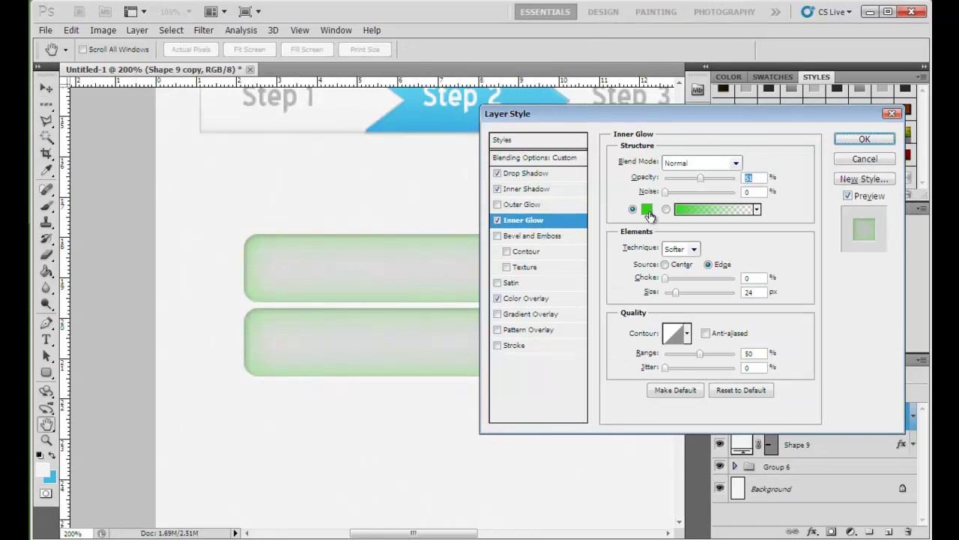
{"action": "left_click", "coordinate": [647, 211]}
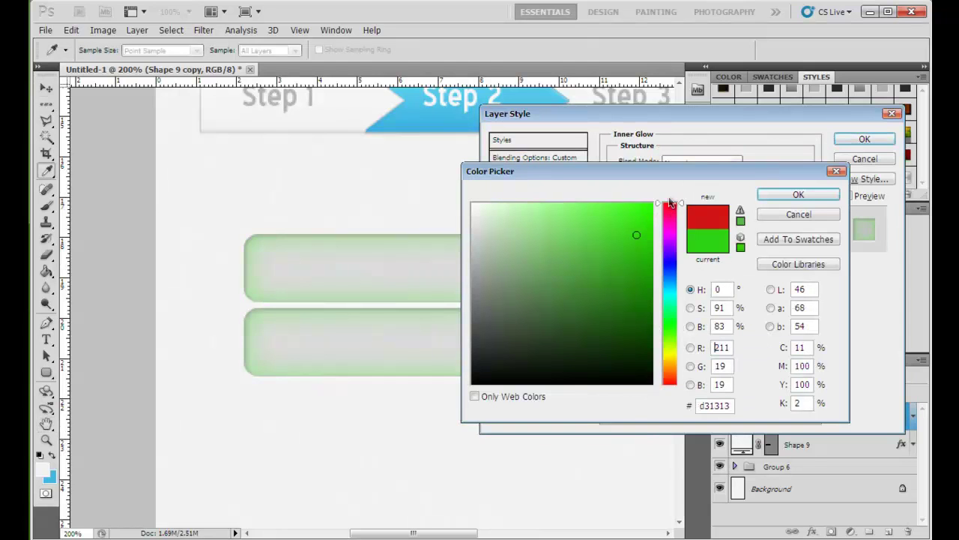
{"action": "left_click", "coordinate": [670, 203]}
{"action": "type", "text": "240"}
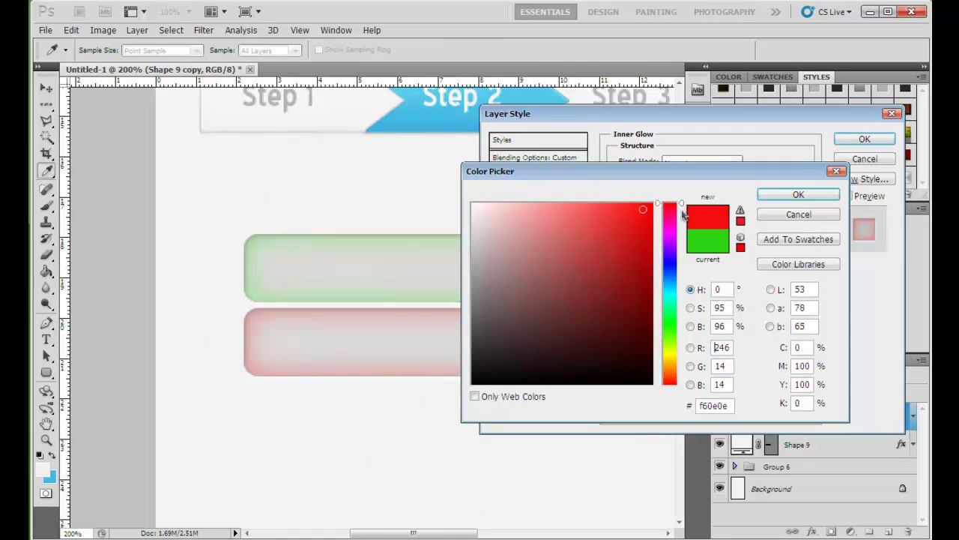
{"action": "left_click", "coordinate": [830, 196]}
{"action": "left_click", "coordinate": [862, 141]}
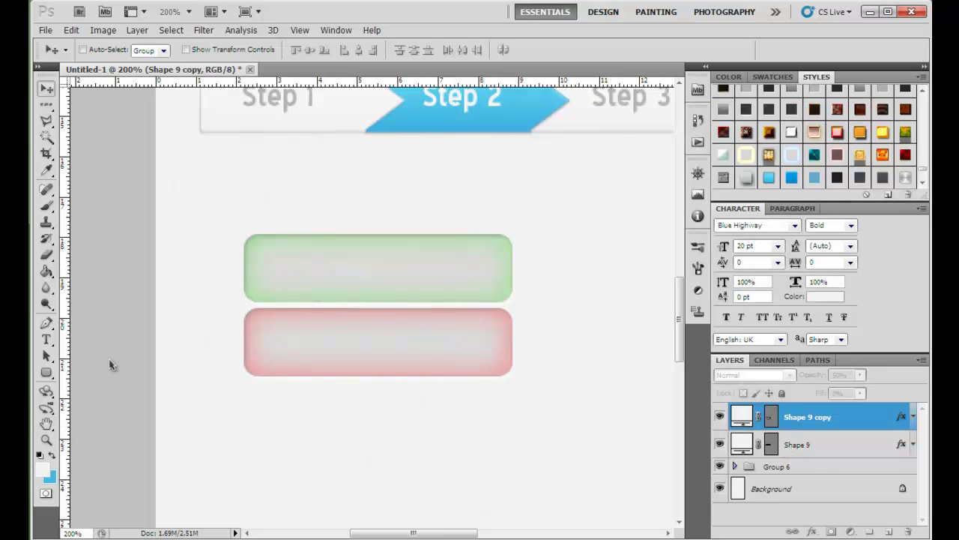
Step: Draw a rounded rectangle about 6.5 cm wide and 5.5 cm high below the red field, and collapse its effects list
{"action": "key", "text": "u"}
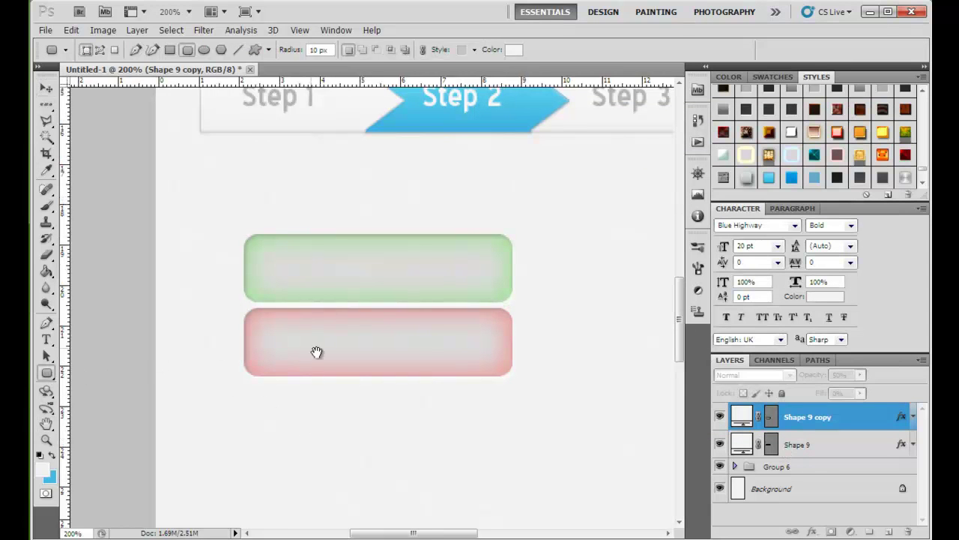
{"action": "left_click_drag", "start_coordinate": [311, 375], "coordinate": [332, 278]}
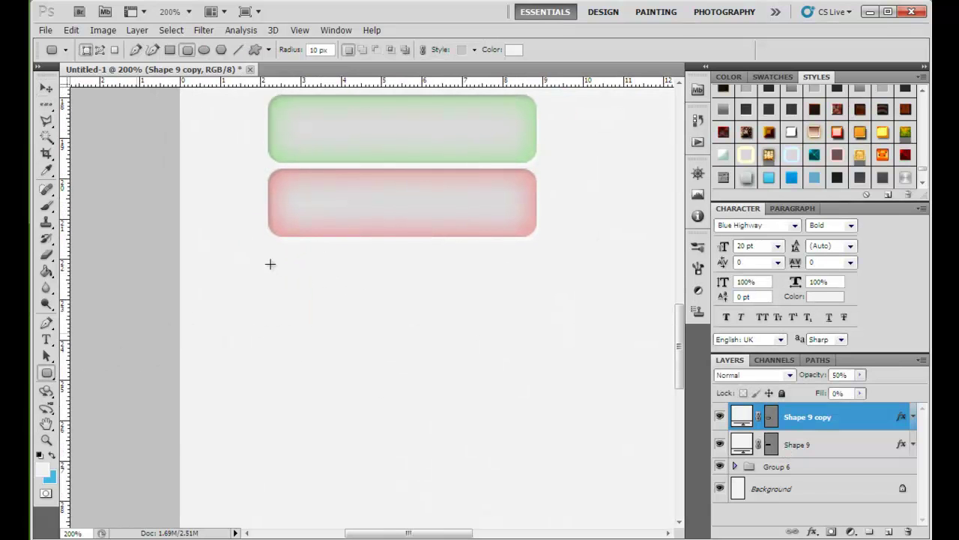
{"action": "left_click_drag", "start_coordinate": [273, 253], "coordinate": [534, 474]}
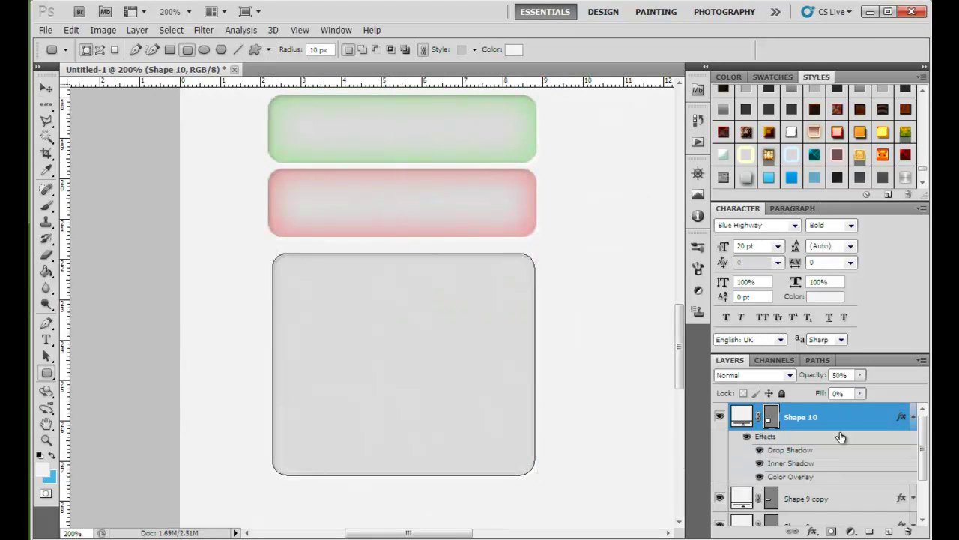
{"action": "left_click", "coordinate": [910, 419]}
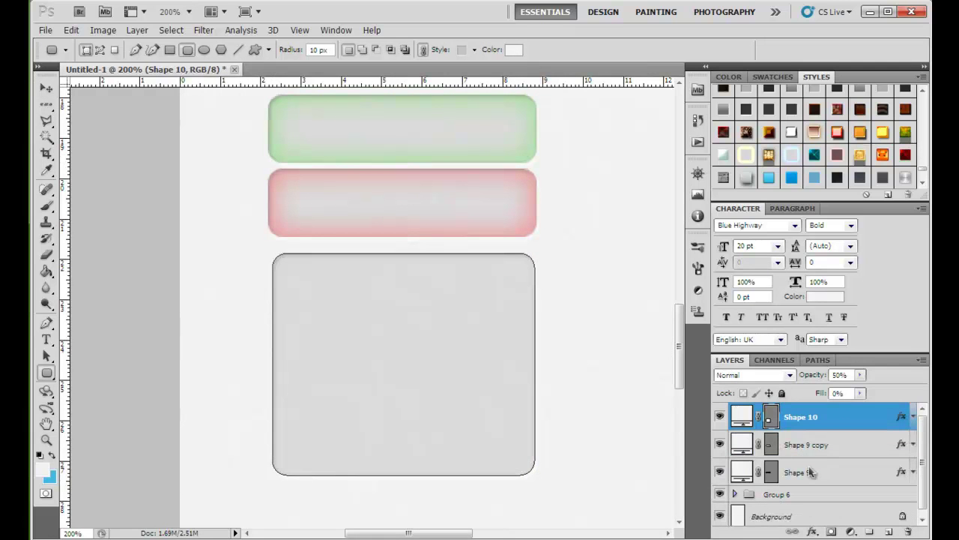
Step: Copy the green field's layer style onto the large message box
{"action": "right_click", "coordinate": [823, 461]}
{"action": "left_click", "coordinate": [848, 391]}
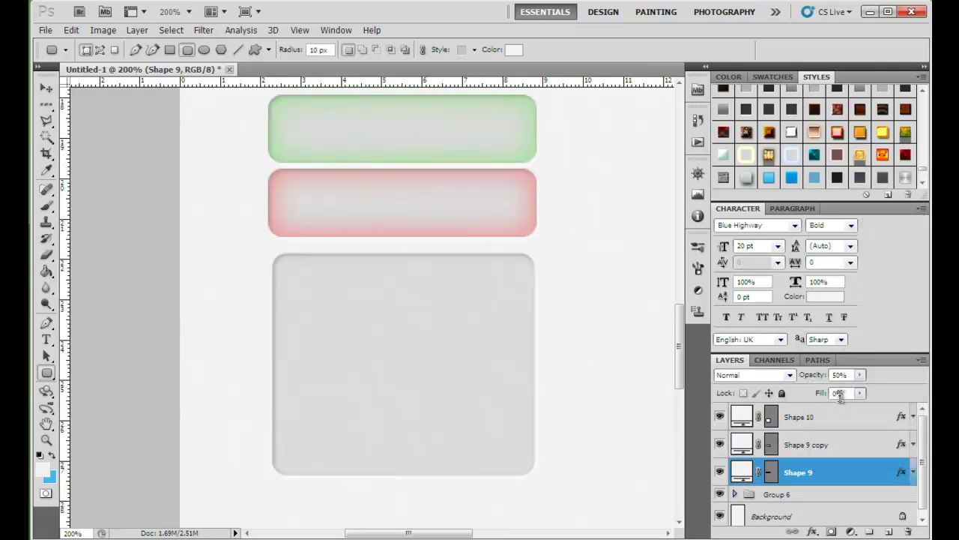
{"action": "right_click", "coordinate": [832, 412]}
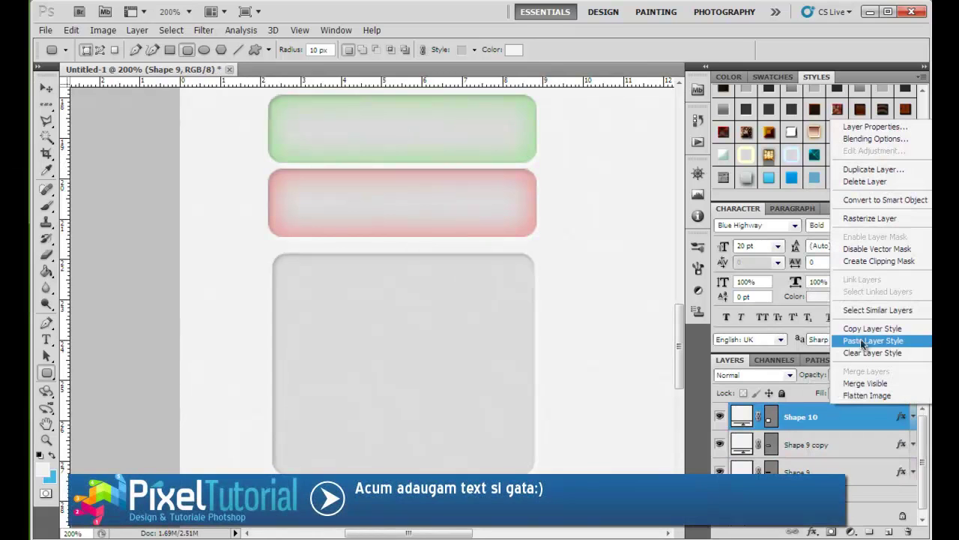
{"action": "left_click", "coordinate": [858, 341]}
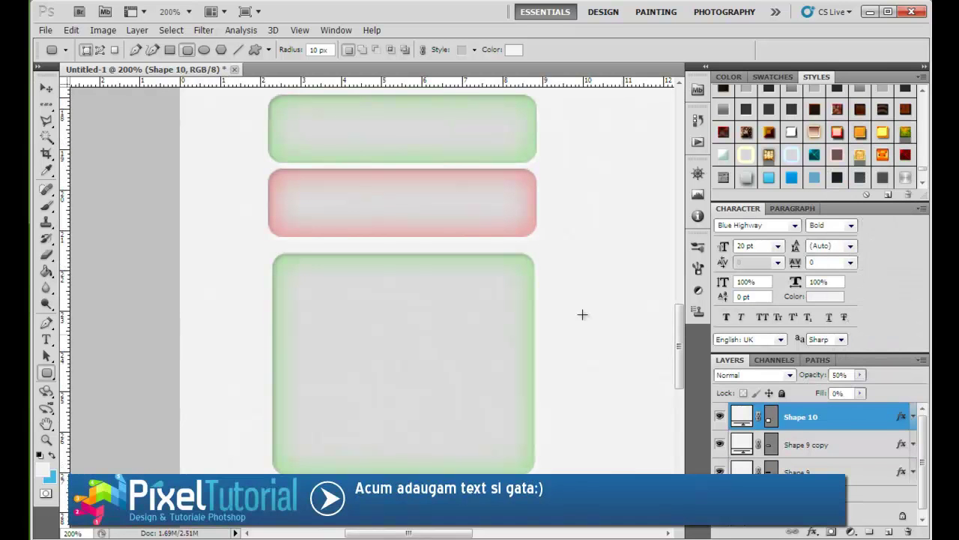
Step: Place dark sample name, e-mail and greeting texts in the three form fields, with the greeting's size set to 19 pt
{"action": "scroll", "coordinate": [437, 289], "scroll_direction": "up", "scroll_amount": 3}
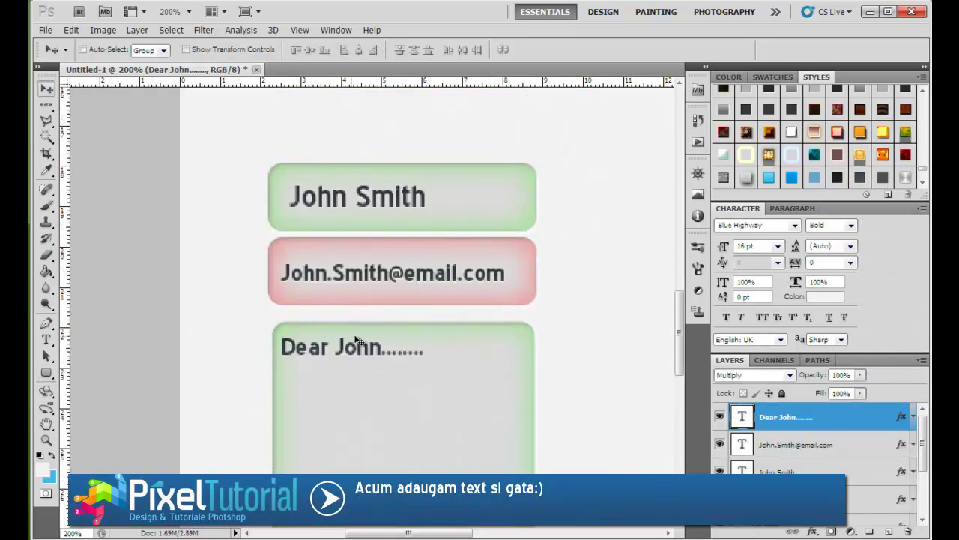
{"action": "scroll", "coordinate": [809, 448], "scroll_direction": "down", "scroll_amount": 5}
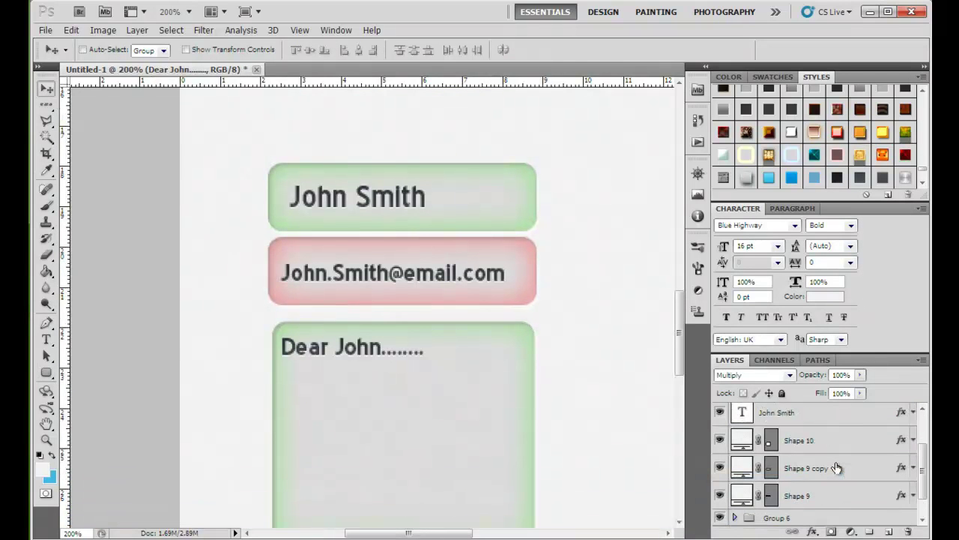
{"action": "scroll", "coordinate": [807, 448], "scroll_direction": "up", "scroll_amount": 5}
{"action": "scroll", "coordinate": [807, 448], "scroll_direction": "up", "scroll_amount": 1}
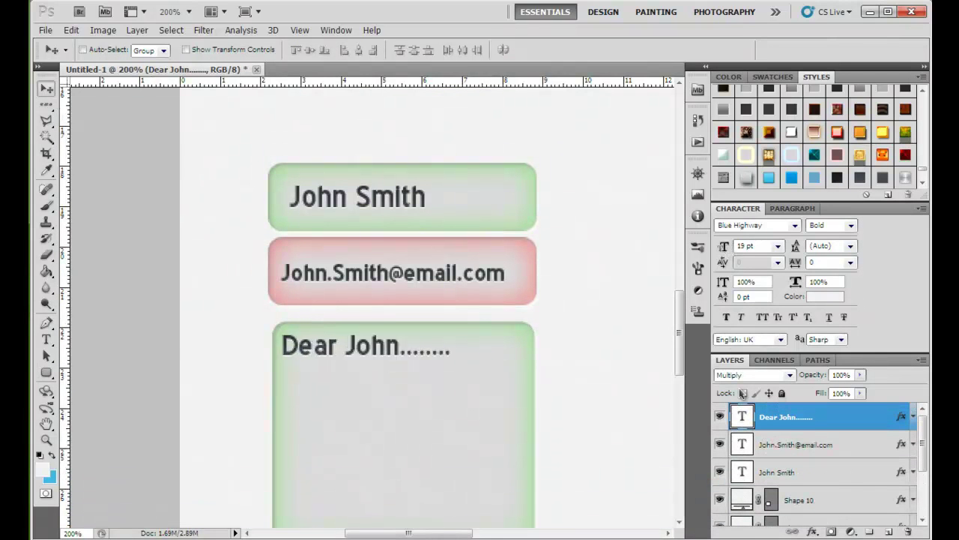
Step: Group the three text layers and the three field shapes of the contact form
{"action": "scroll", "coordinate": [803, 484], "scroll_direction": "down", "scroll_amount": 3}
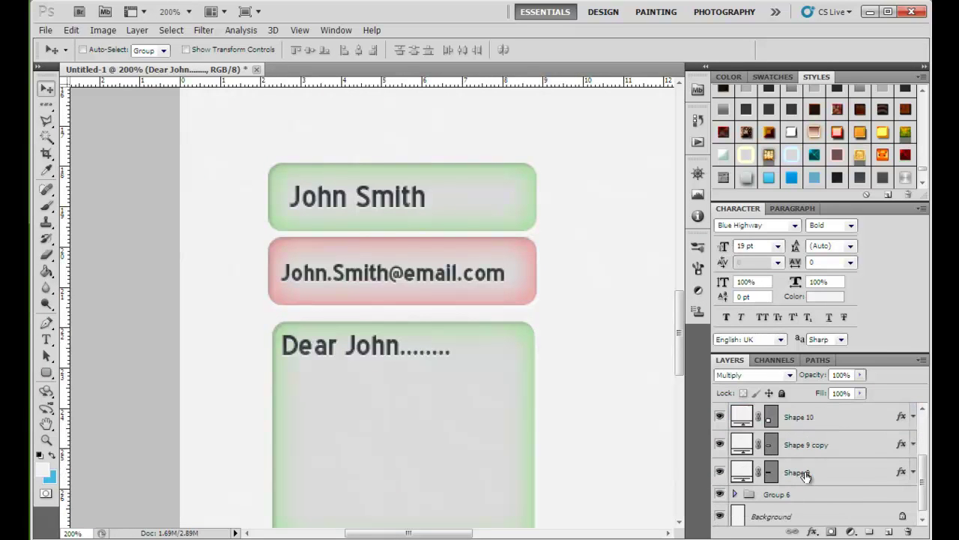
{"action": "left_click", "coordinate": [813, 467], "text": "shift"}
{"action": "left_click_drag", "start_coordinate": [813, 467], "coordinate": [868, 531]}
Step: Review the overall layout of the page, from the loading bars down to the contact form
{"action": "key", "text": "ctrl+minus"}
{"action": "key", "text": "ctrl+minus"}
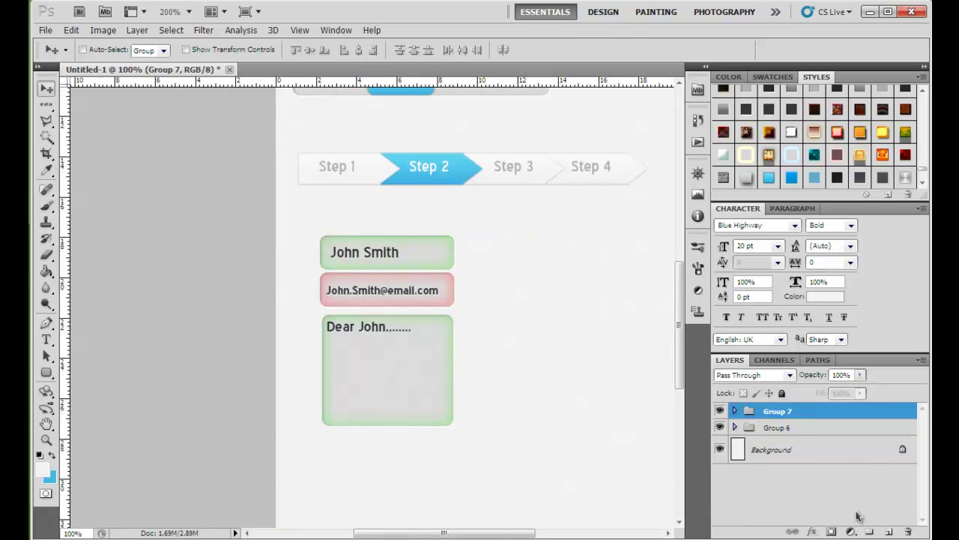
{"action": "key", "text": "ctrl+minus"}
{"action": "key", "text": "ctrl+plus"}
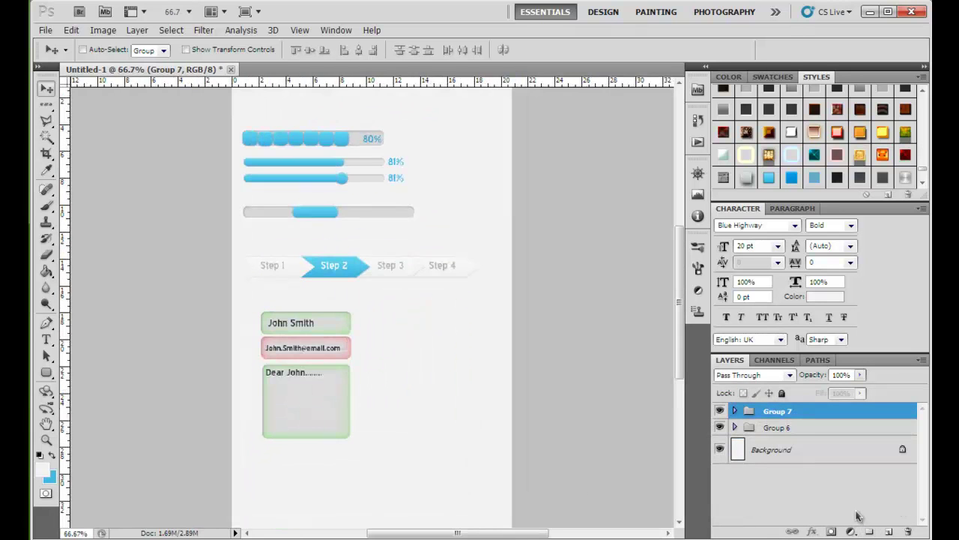
{"action": "key", "text": "ctrl+plus"}
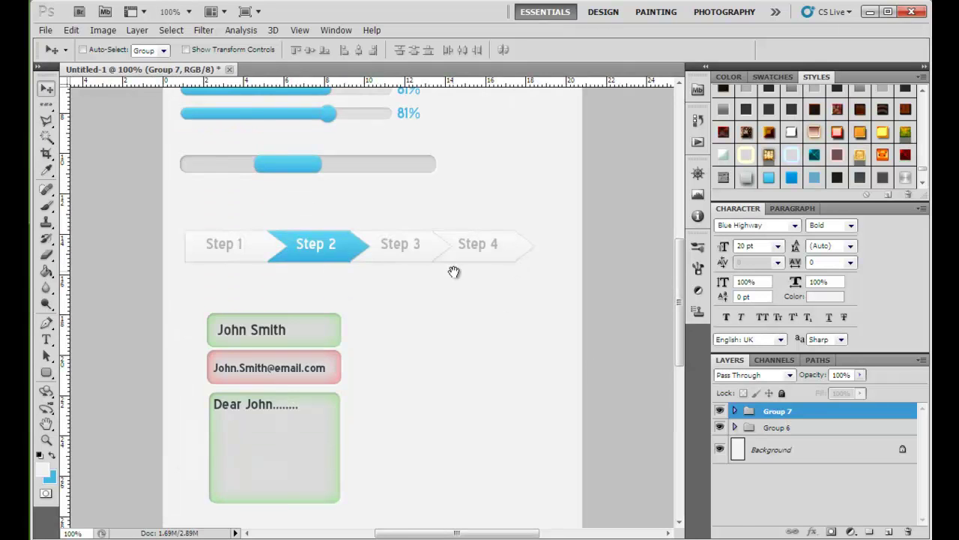
{"action": "left_click_drag", "start_coordinate": [448, 266], "coordinate": [485, 387]}
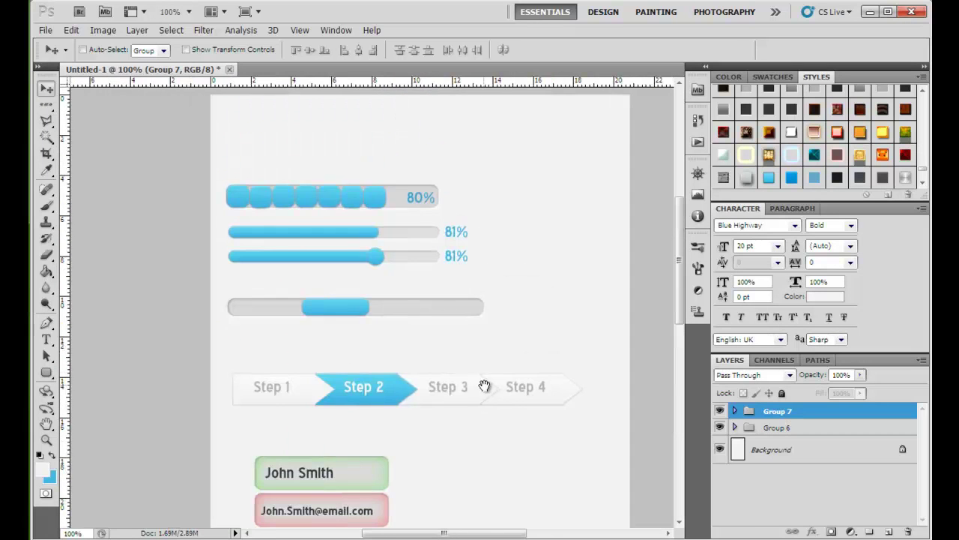